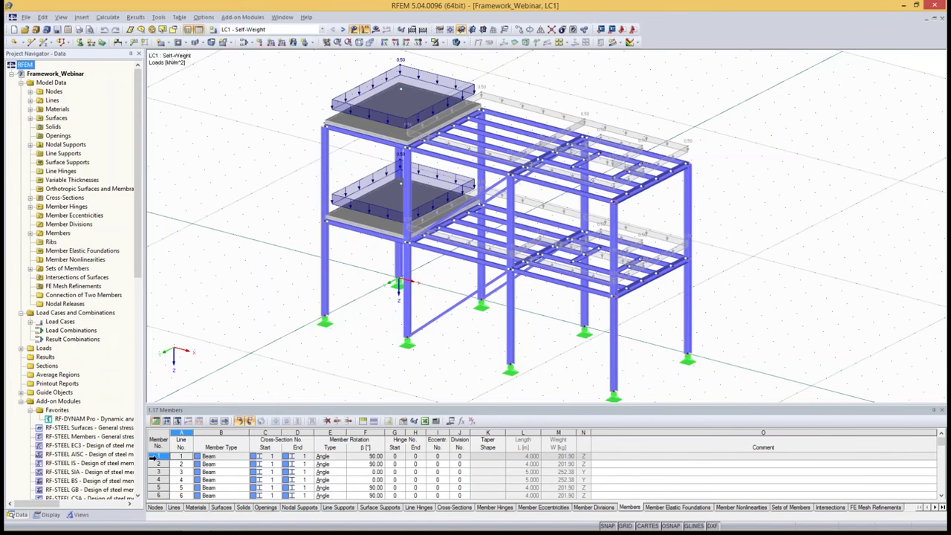
Display the generated area load on the upper-level beams separately as individual member loads in LC1
left_click(154, 459)
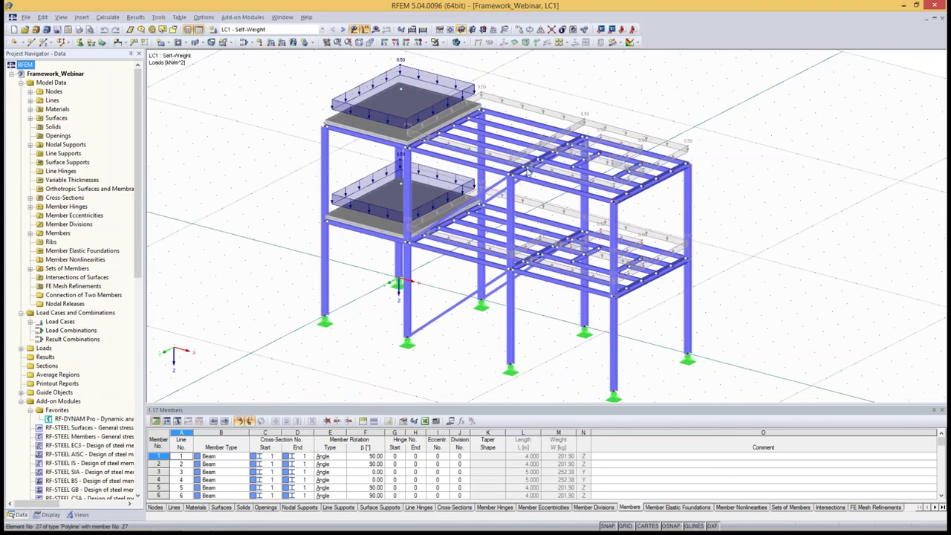
right_click(530, 110)
left_click(555, 88)
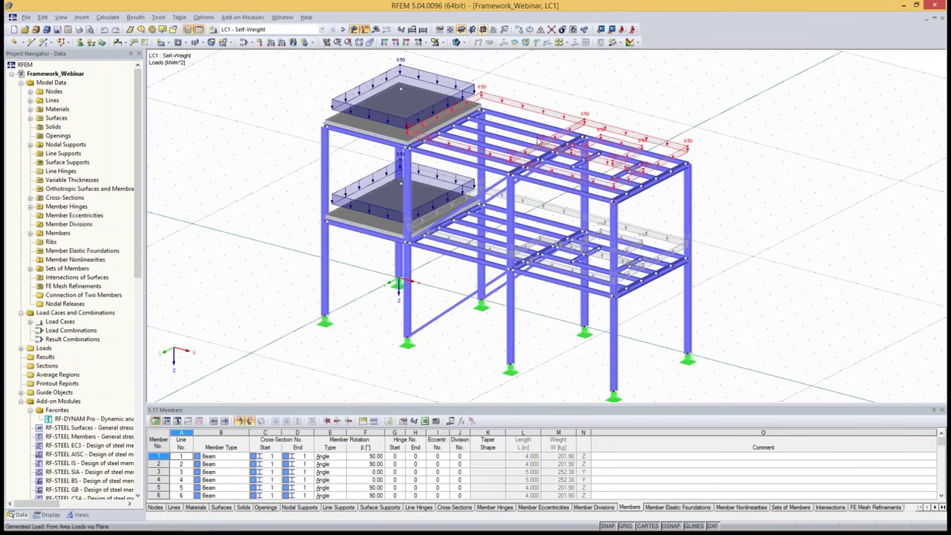
right_click(549, 113)
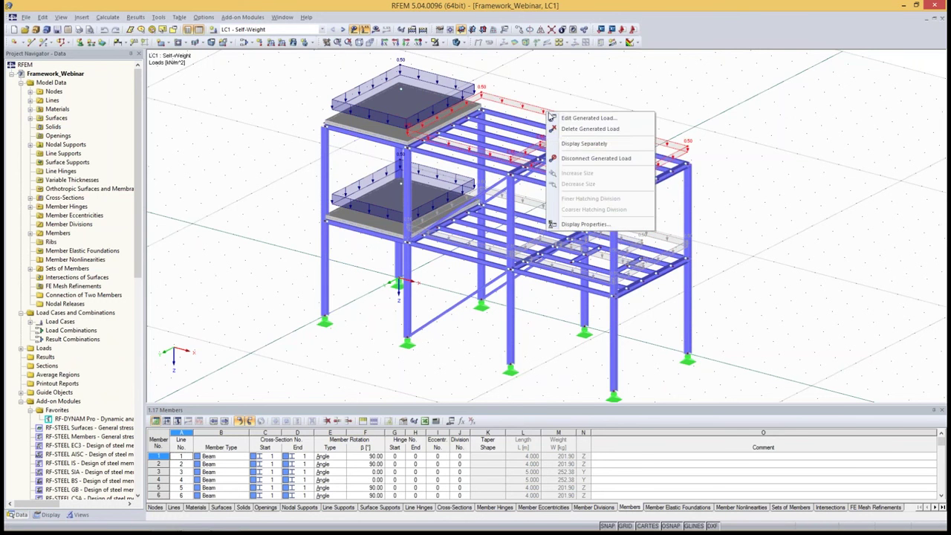
left_click(570, 145)
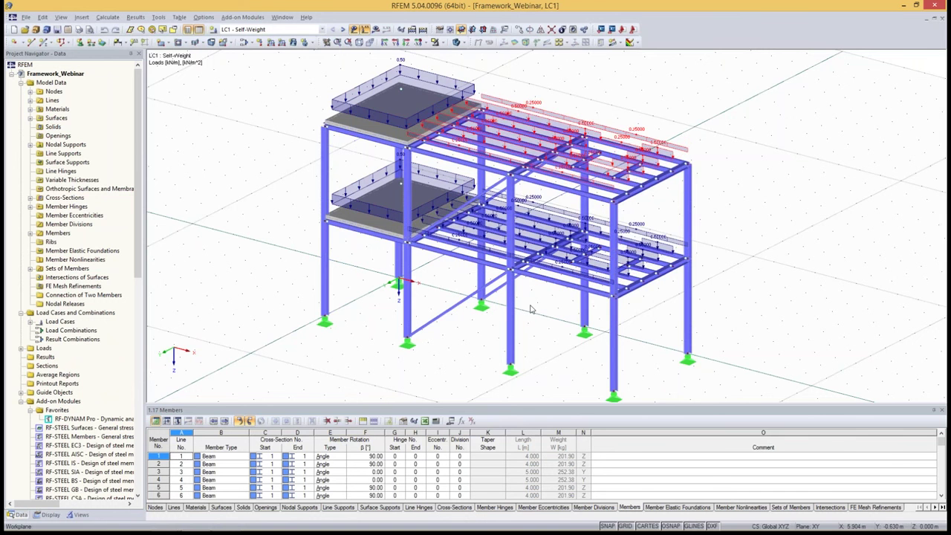
Review the wind and imperfection load cases LC4 to LC7 on the model and return to LC1 - Self-Weight
left_click(269, 30)
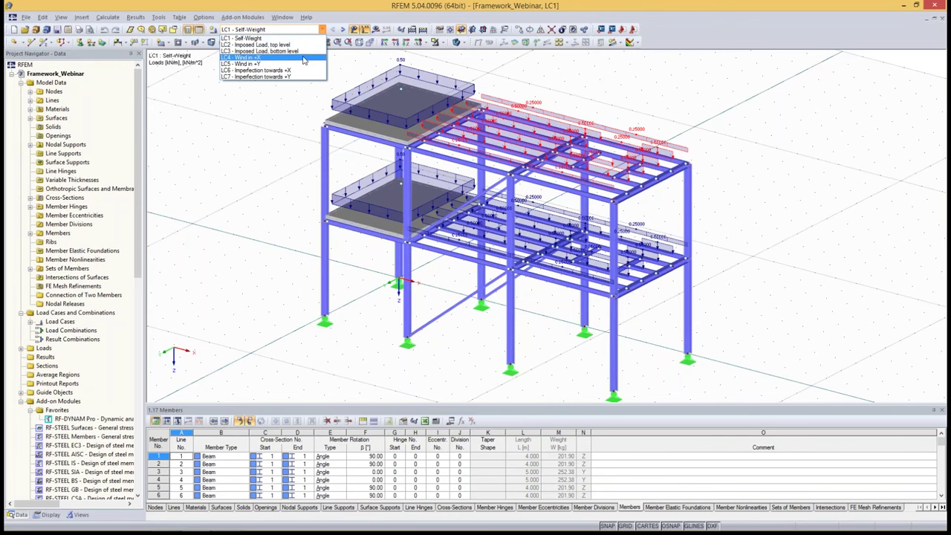
left_click(303, 57)
left_click(344, 30)
left_click(344, 30)
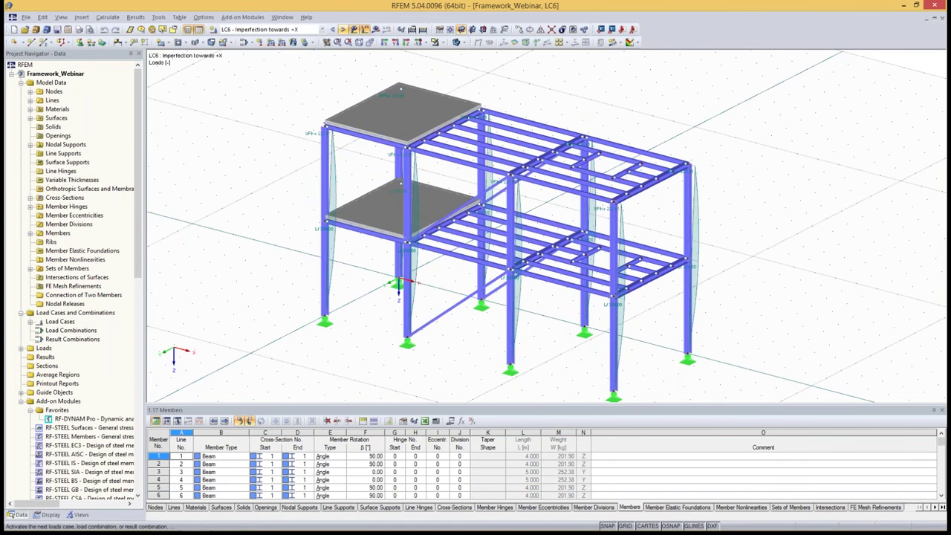
left_click(344, 29)
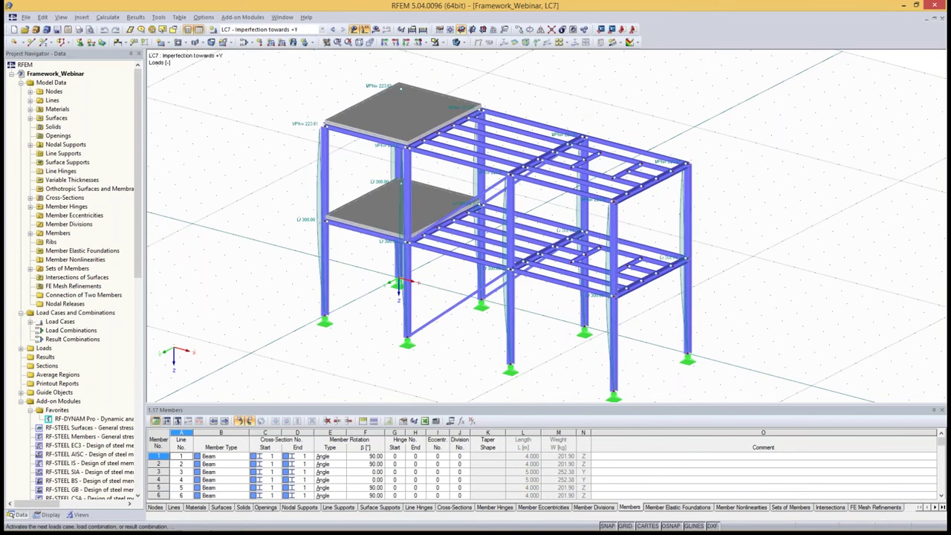
left_click(274, 31)
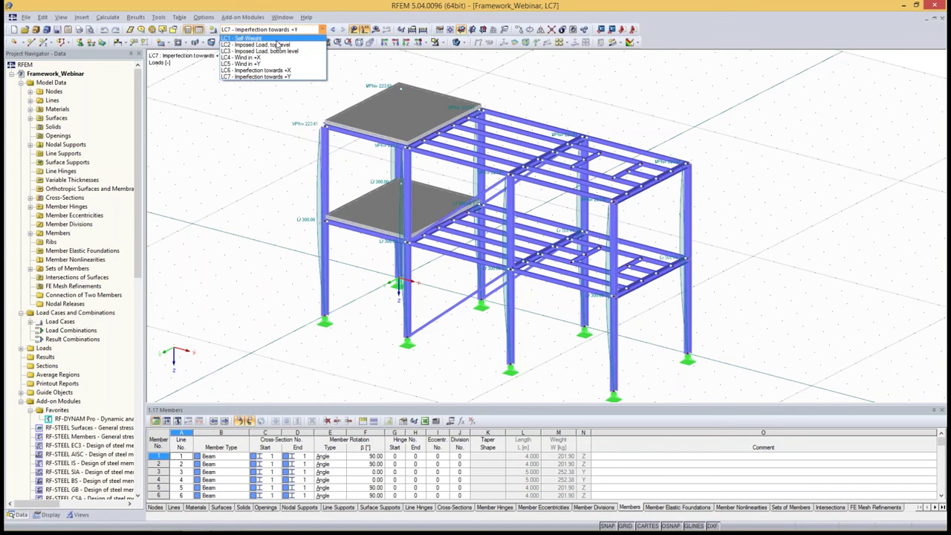
left_click(267, 37)
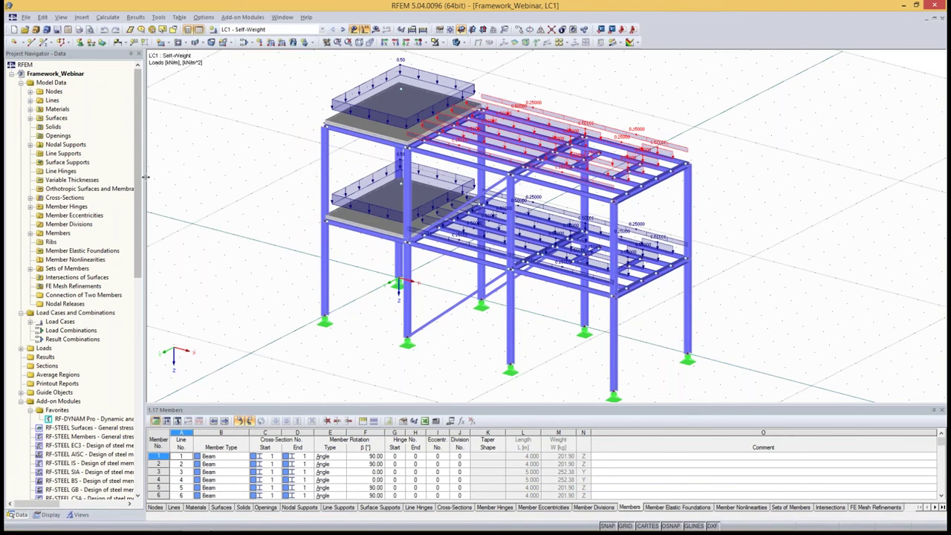
Open the RF-DYNAM Pro dynamic analysis module and activate mass combinations for the natural vibrations
scroll(136, 171, "down", 5)
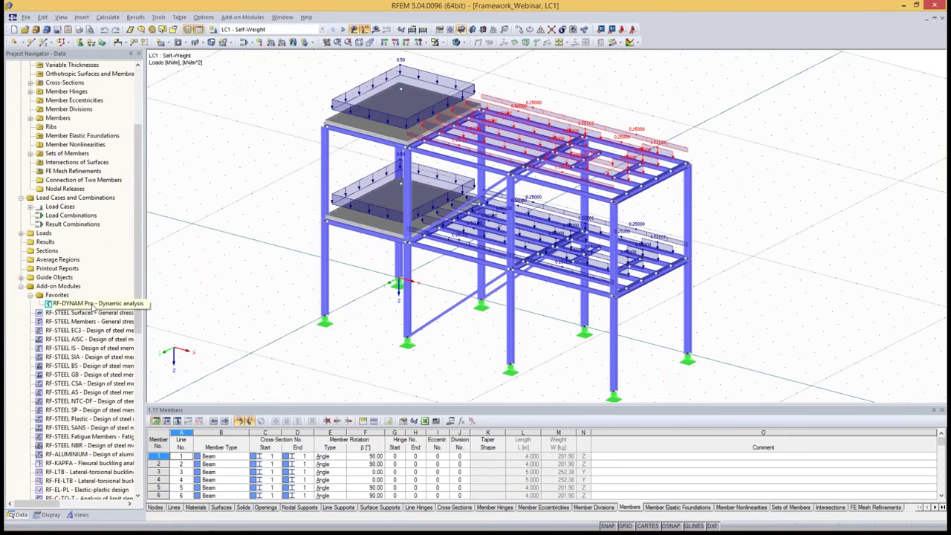
left_click(65, 307)
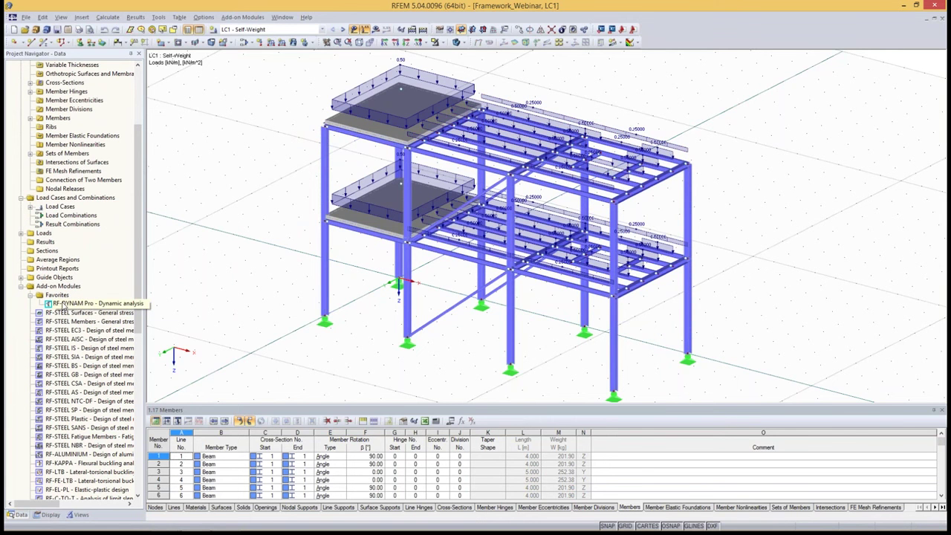
left_click_drag(141, 220, 140, 290)
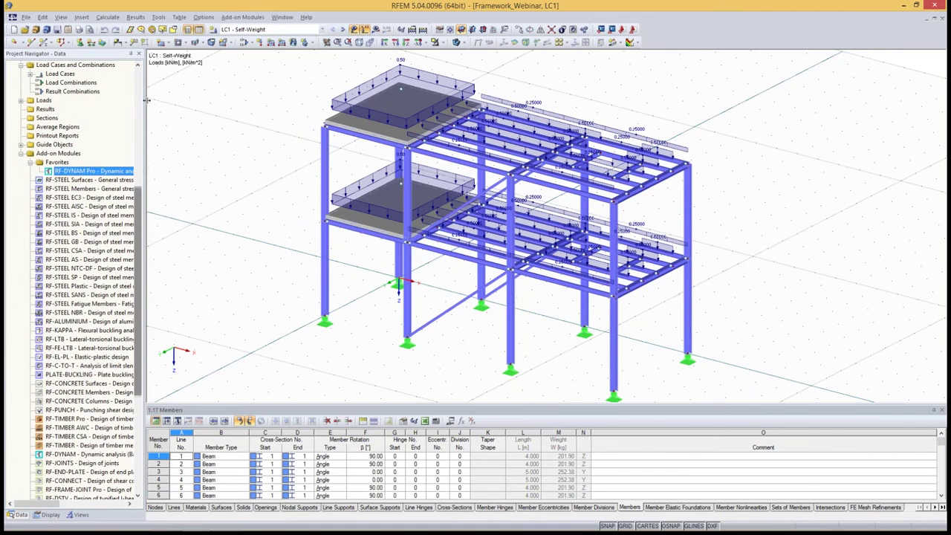
left_click(232, 21)
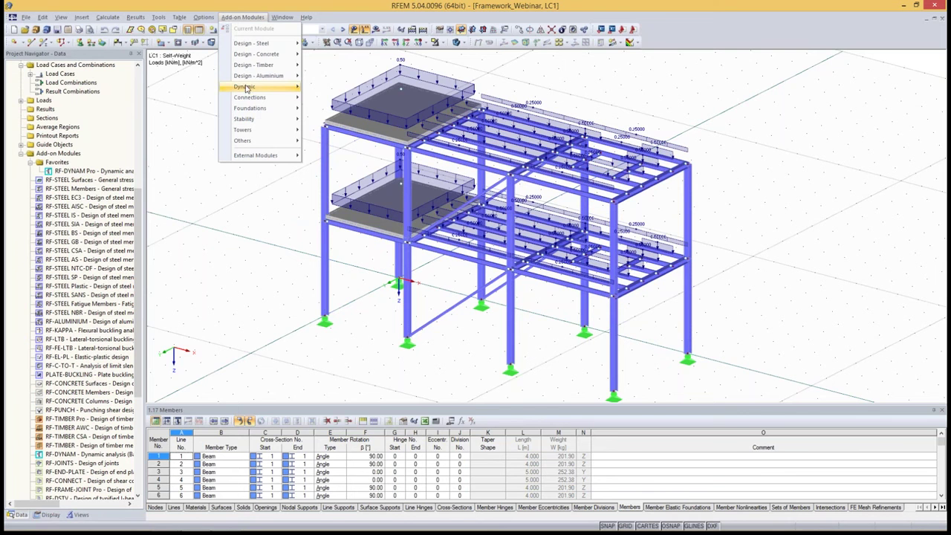
mouse_move(250, 92)
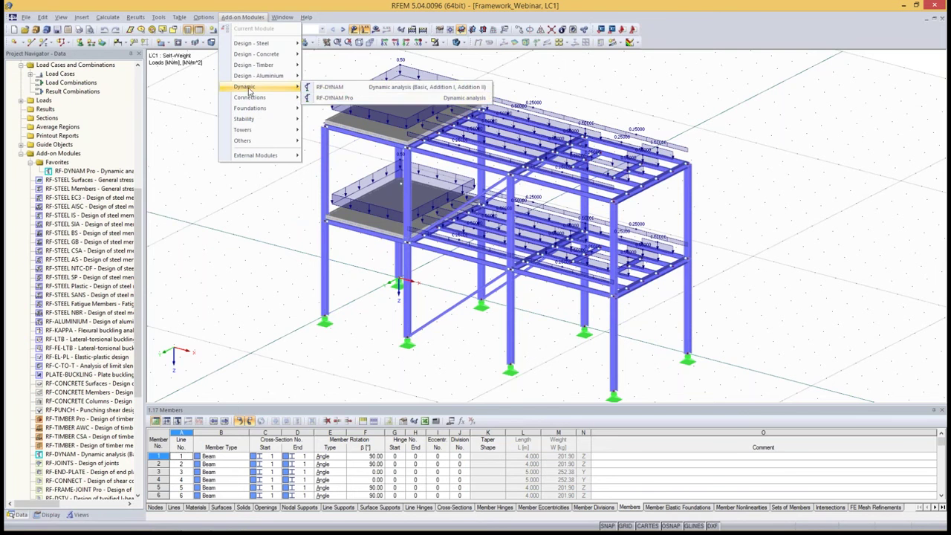
left_click(353, 101)
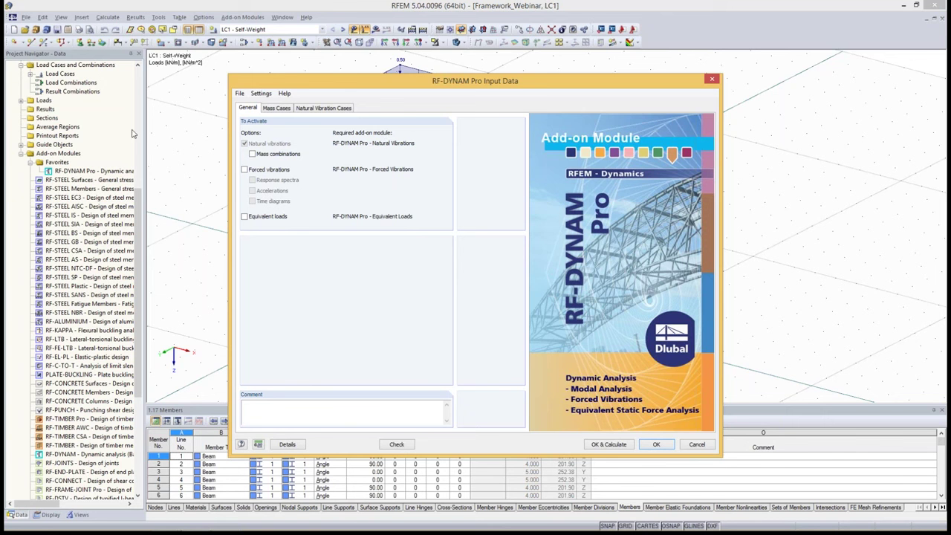
left_click(252, 155)
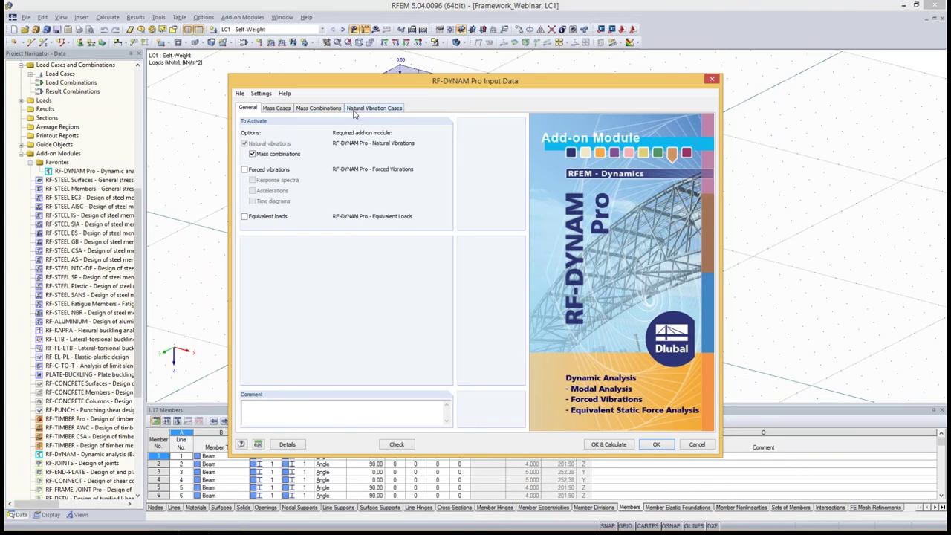
Include masses from the force components of load case LC1 - Self-Weight in mass case MC1
left_click(275, 109)
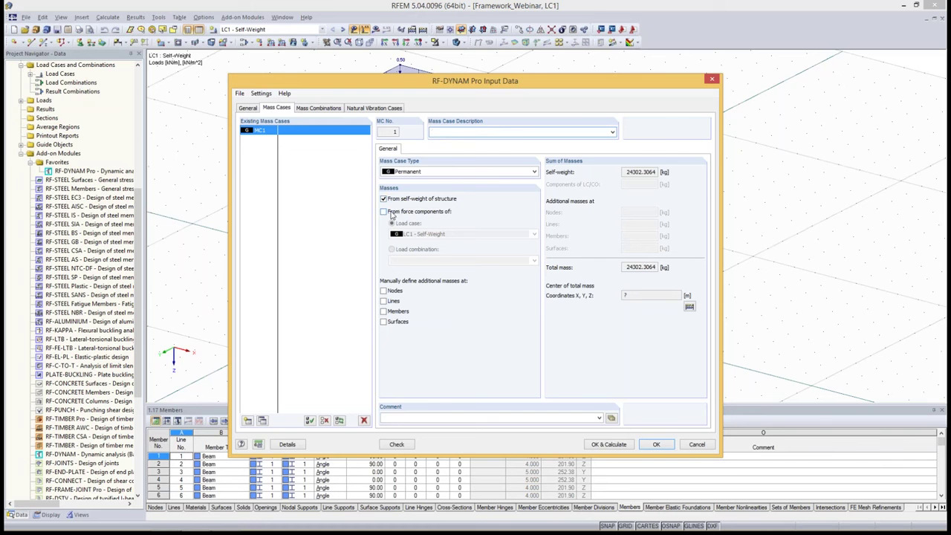
left_click(384, 212)
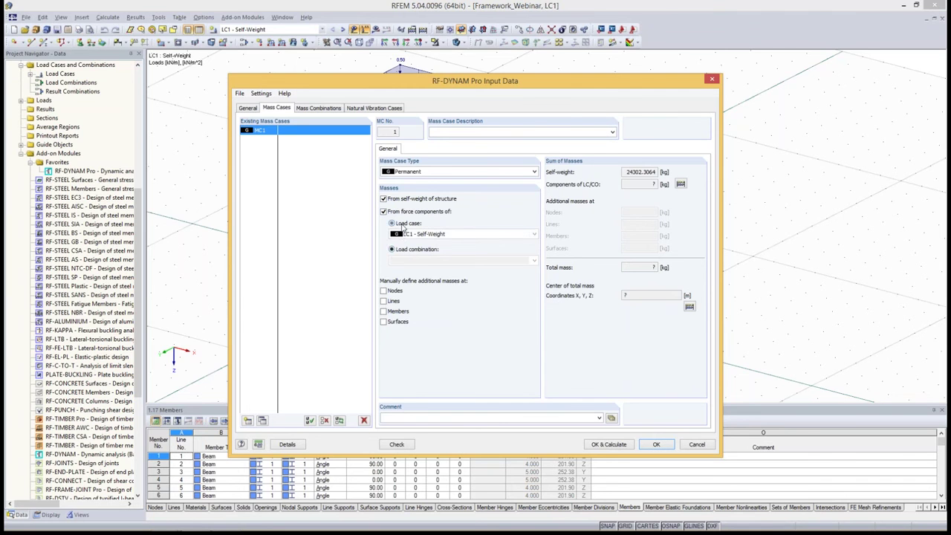
left_click(425, 235)
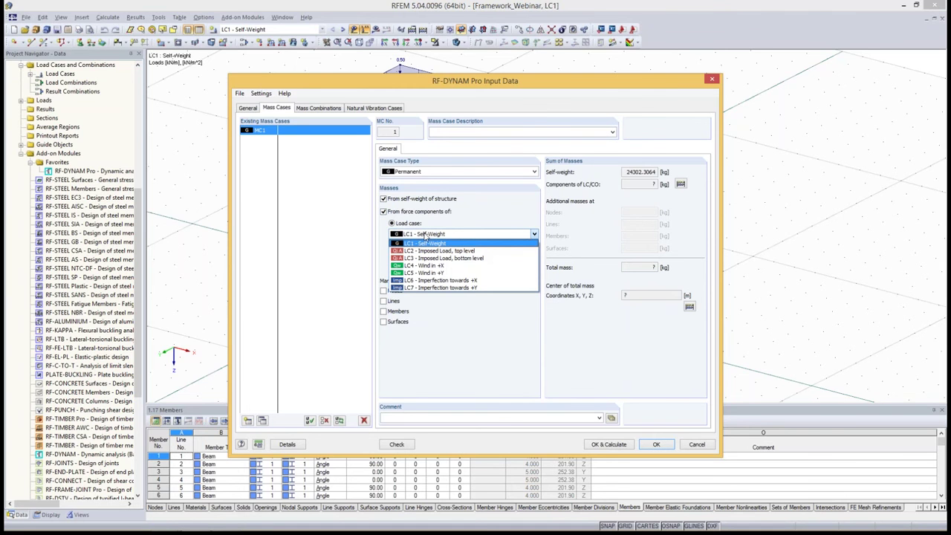
left_click(425, 235)
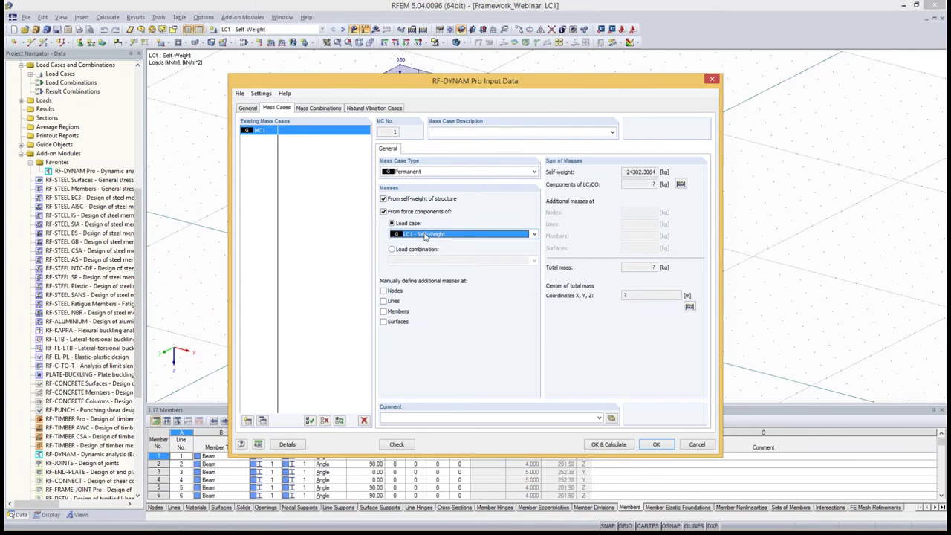
Activate manually defined additional masses at nodes, lines, members and surfaces for mass case MC1
left_click(383, 292)
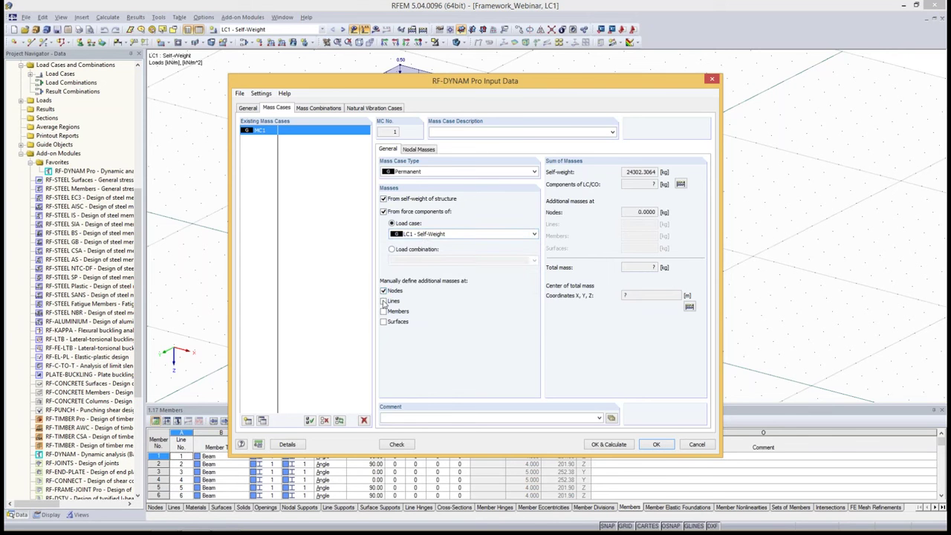
left_click(383, 302)
left_click(383, 312)
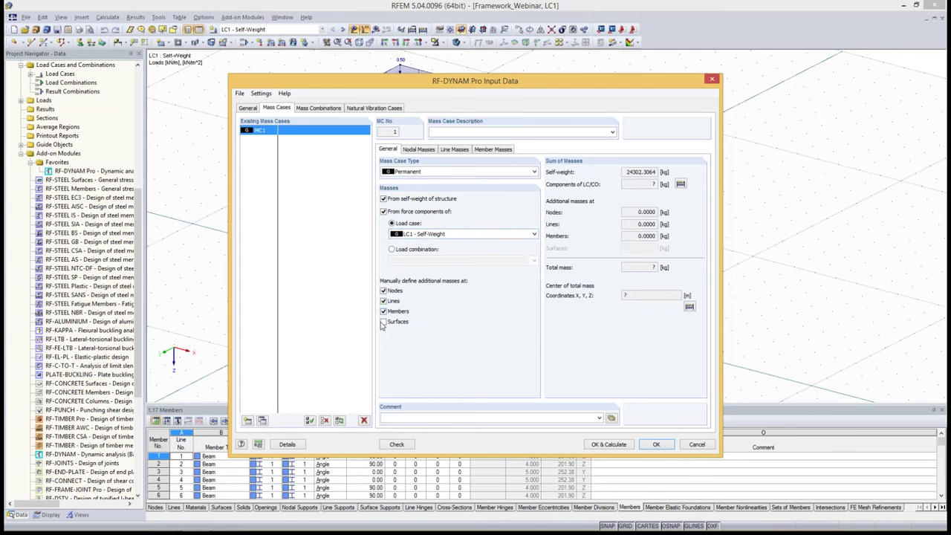
left_click(383, 322)
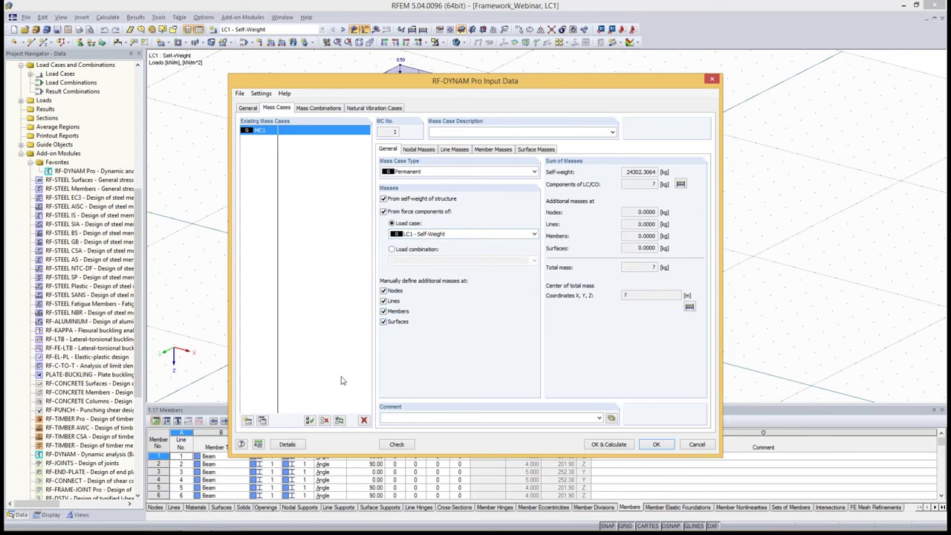
Assign an additional nodal mass of 1000 kg to node 18, picked in the model
left_click(418, 150)
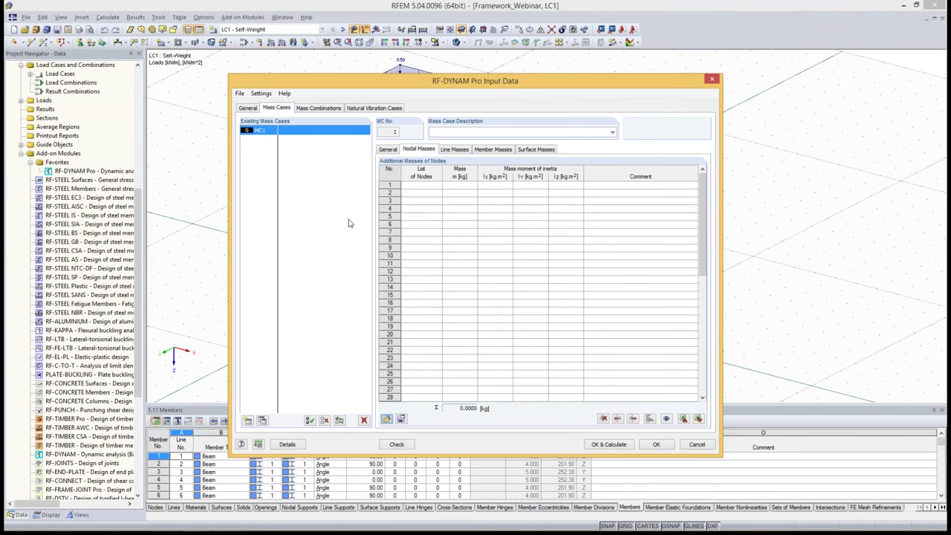
left_click(422, 187)
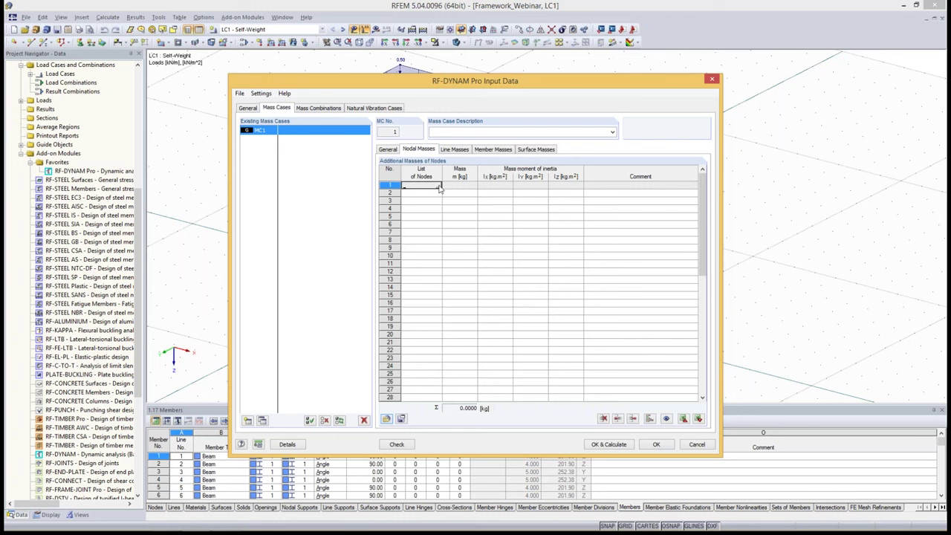
left_click(438, 186)
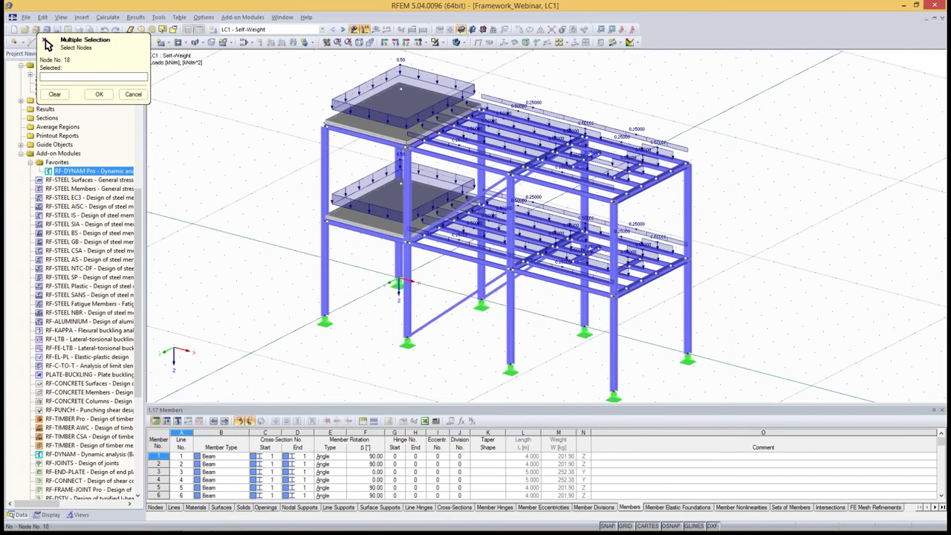
left_click(399, 284)
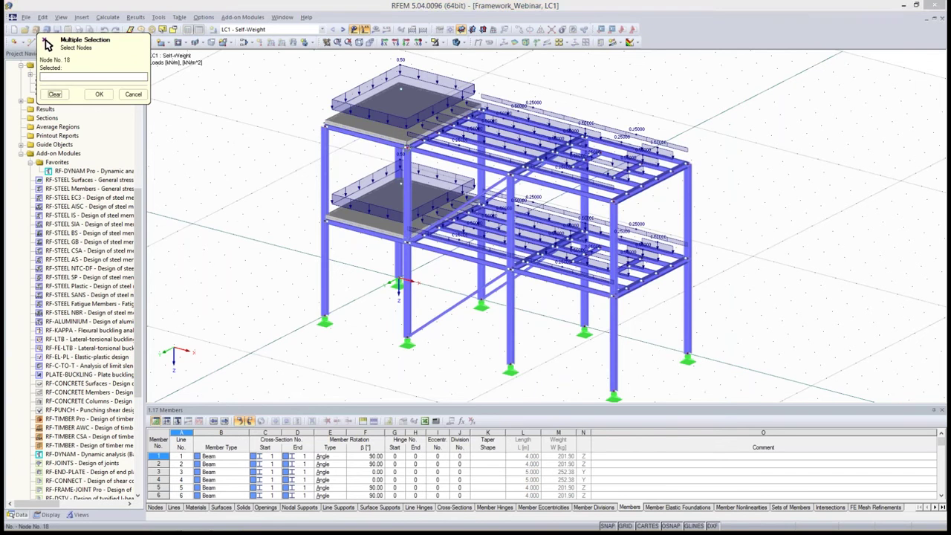
left_click(100, 94)
left_click(450, 185)
type("1000")
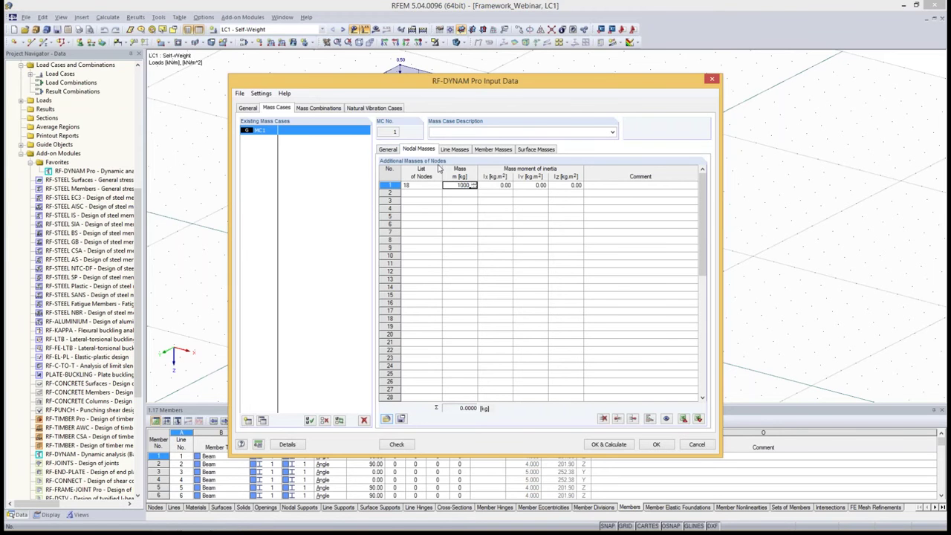
key("Tab")
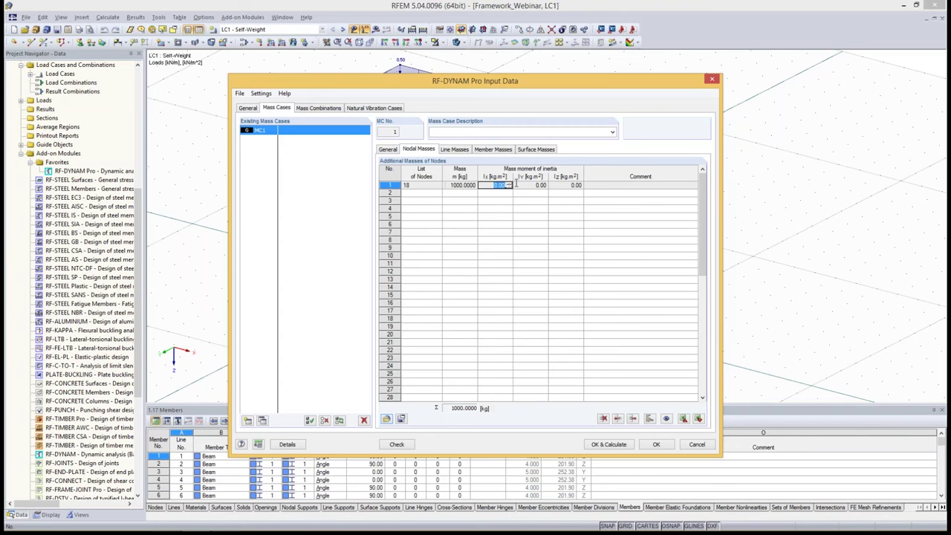
Look through the additional line, member and surface mass tables and return to the general settings of MC1
left_click(455, 150)
left_click(435, 184)
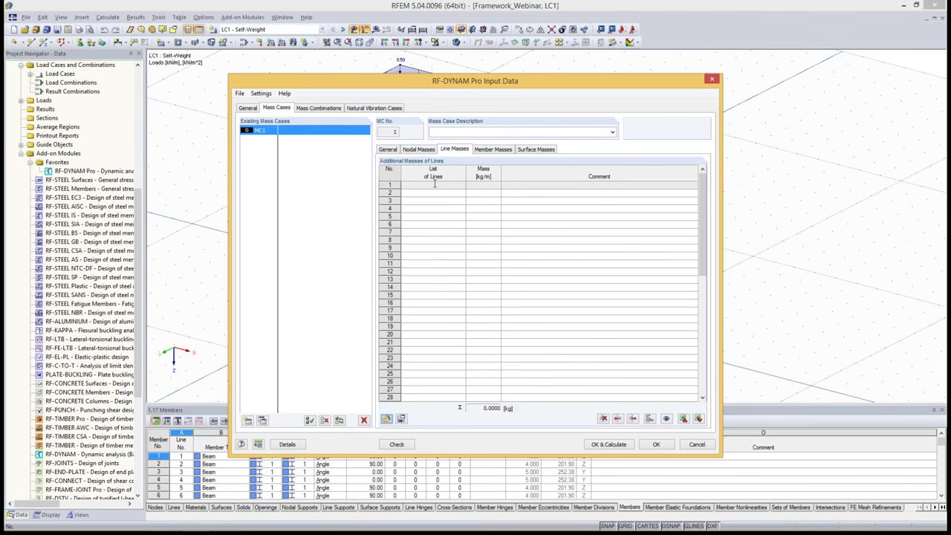
left_click(487, 152)
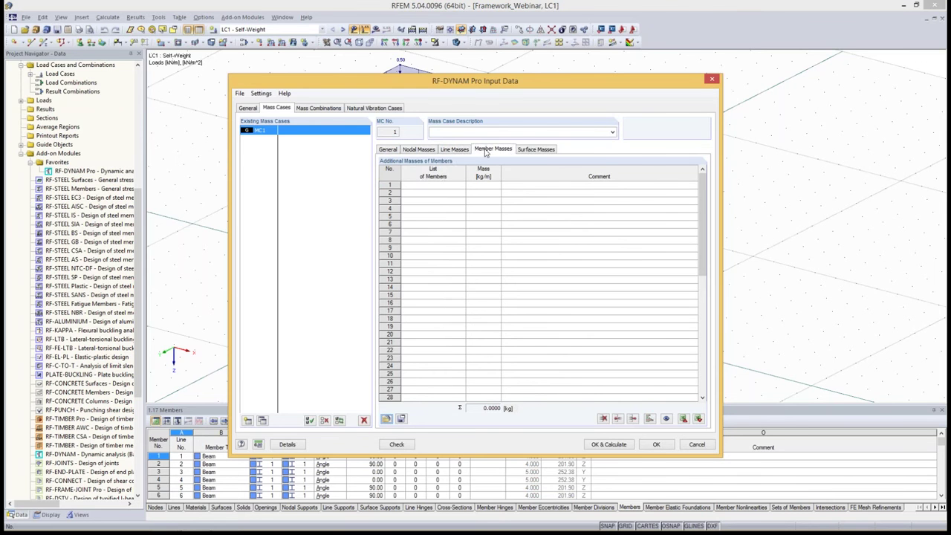
left_click(551, 150)
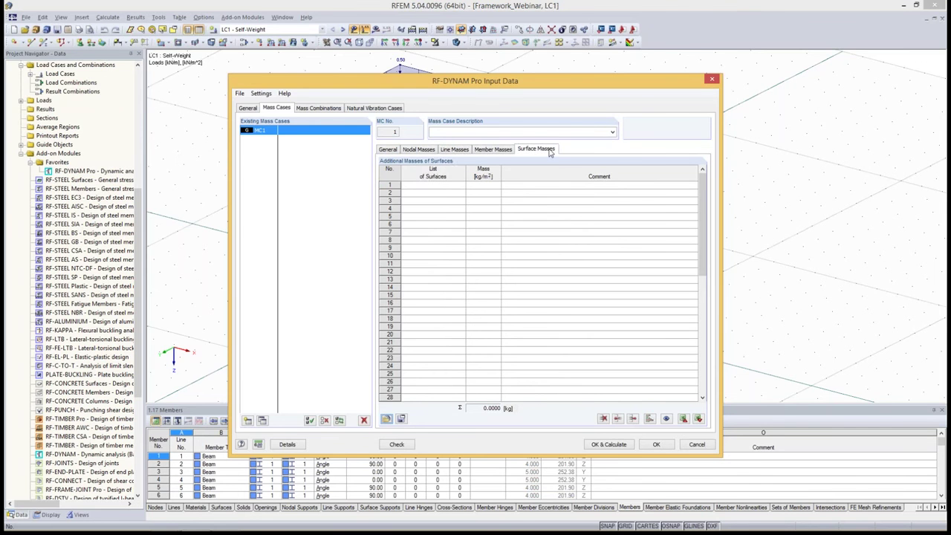
left_click(386, 150)
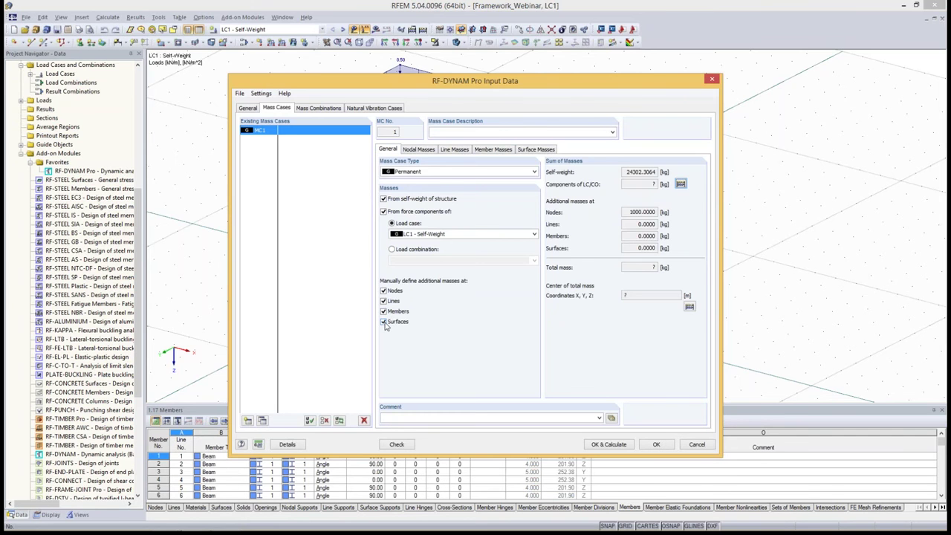
Deactivate the manually defined additional masses at surfaces, members, lines and nodes for mass case MC1
left_click(384, 322)
left_click(383, 311)
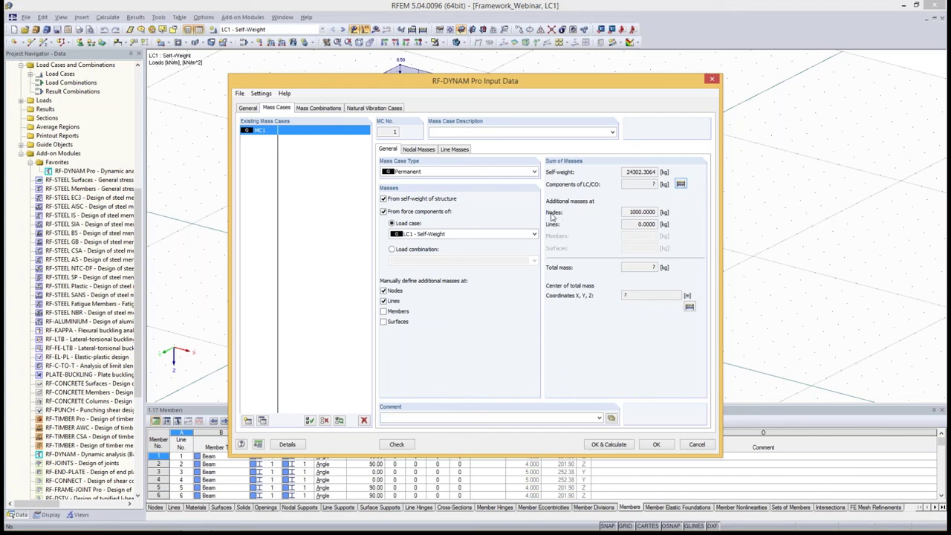
left_click_drag(626, 212, 710, 213)
left_click(652, 212)
left_click(384, 301)
left_click(383, 291)
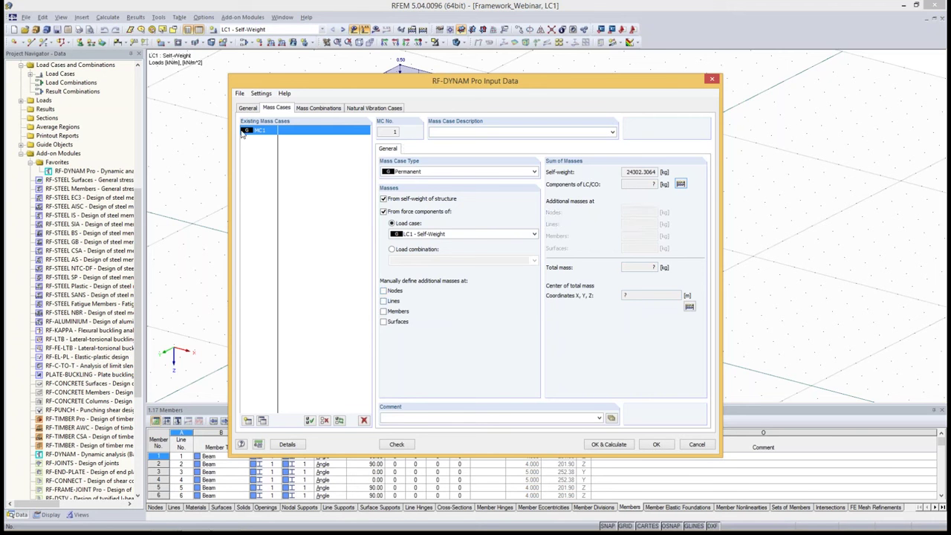
Describe mass case MC1 as Self-Weight, take its masses only from the force components of LC1, and calculate the total mass
left_click(490, 131)
left_click(423, 235)
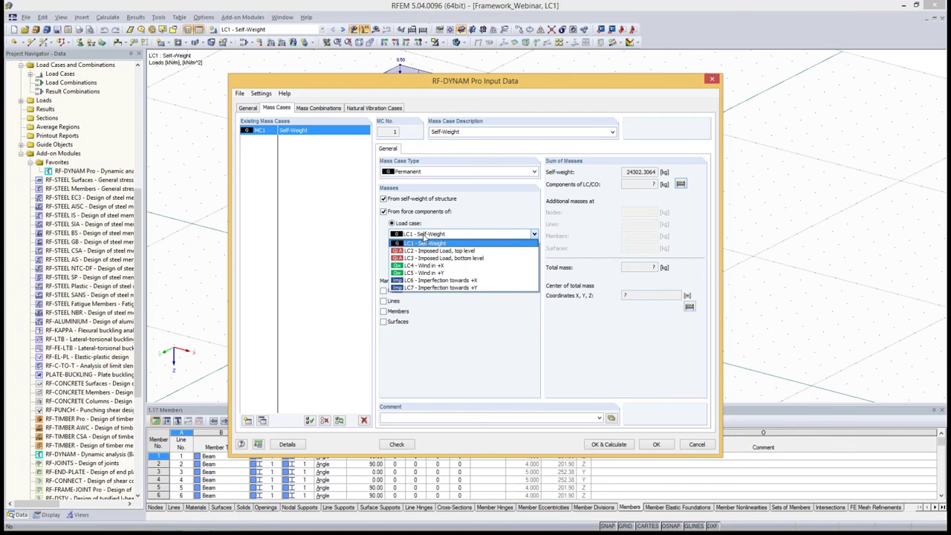
left_click(425, 236)
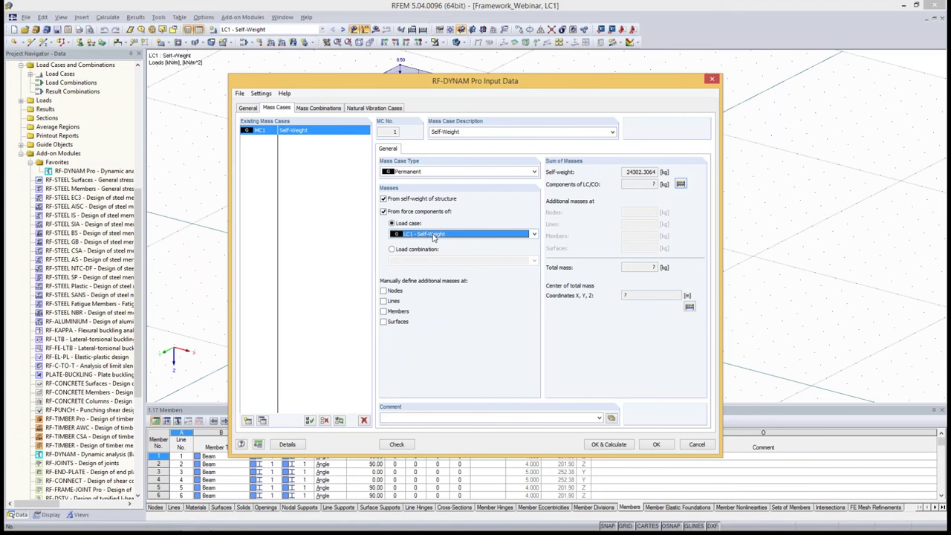
left_click(383, 199)
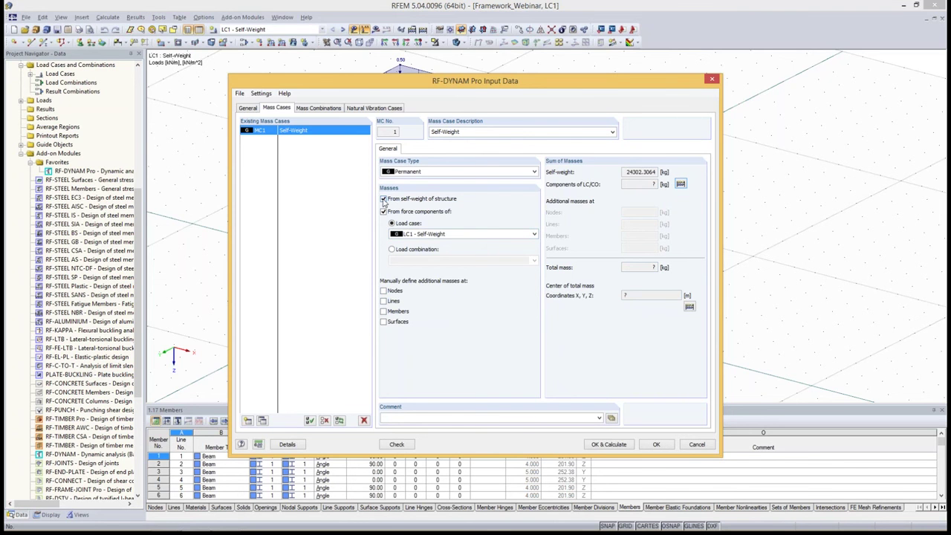
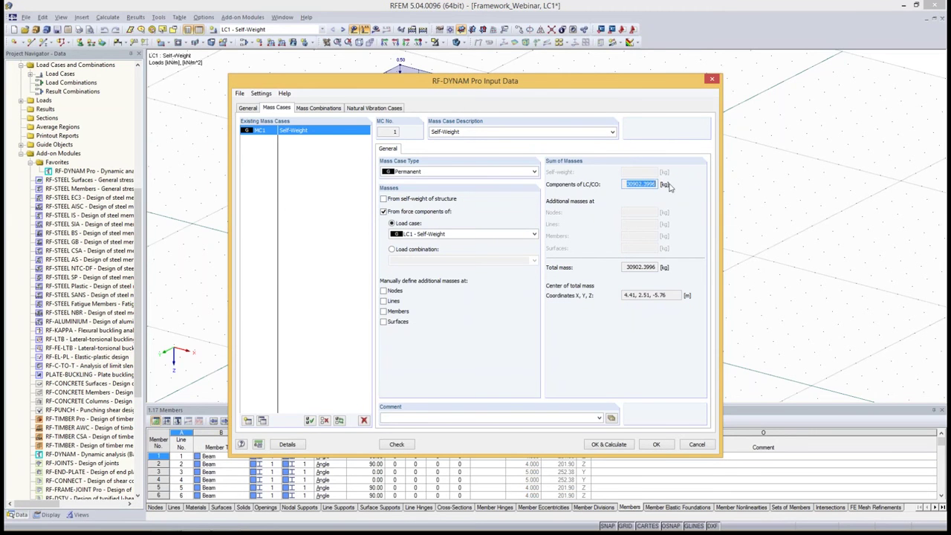
key("Tab")
left_click(676, 295)
Review the mass conversion type and acceleration of gravity in the module's detail settings, keeping Z-components of loads
left_click(286, 445)
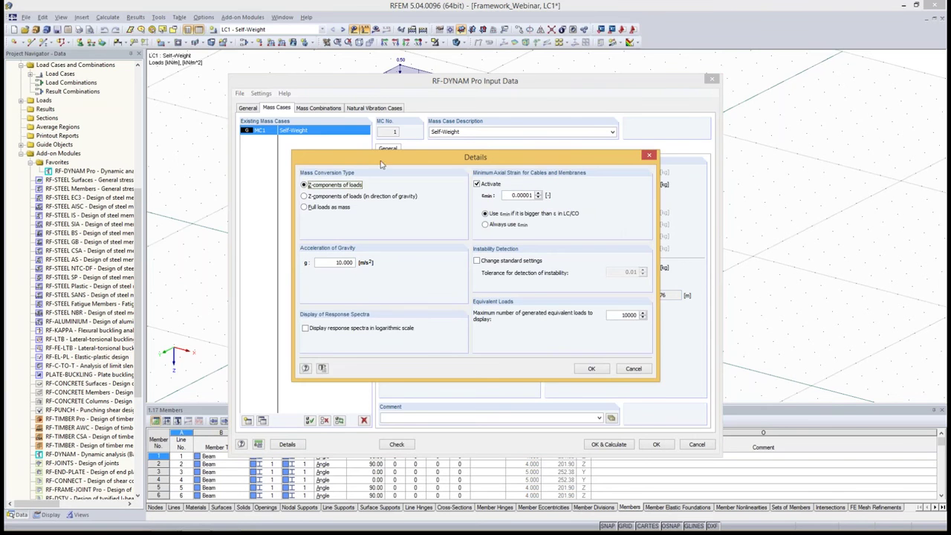
left_click_drag(381, 163, 402, 229)
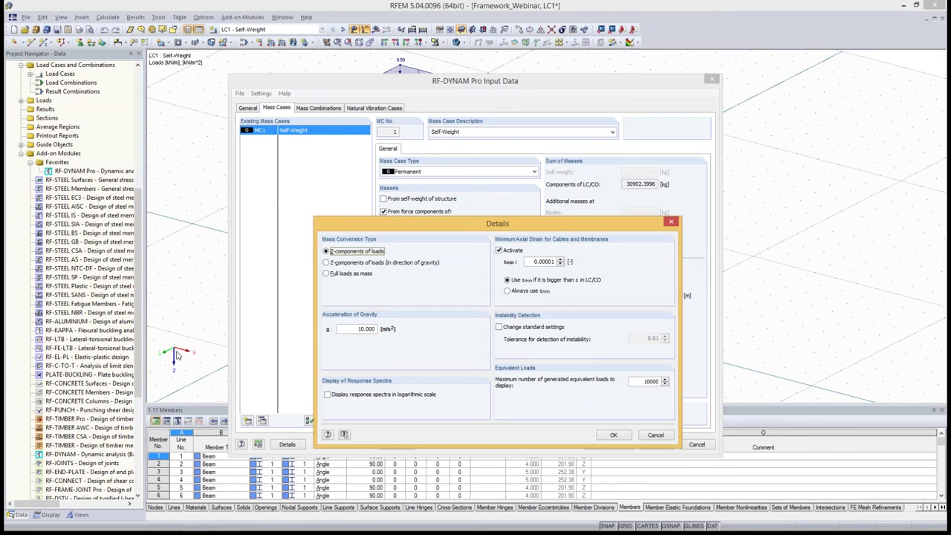
left_click(340, 274)
left_click(333, 253)
left_click(342, 327)
left_click(611, 437)
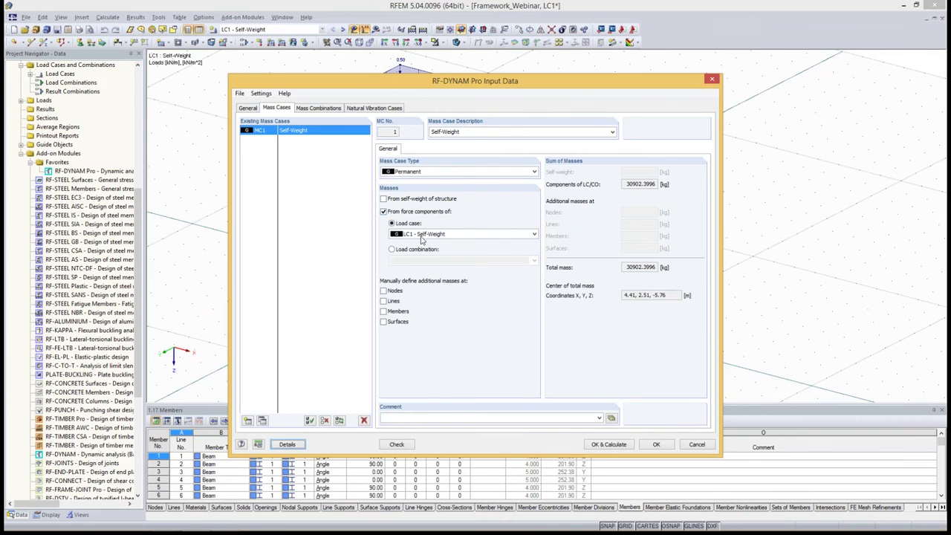
Create mass case MC2 described as "Imposed Load - top level" with masses only from the force components of LC2
left_click(467, 132)
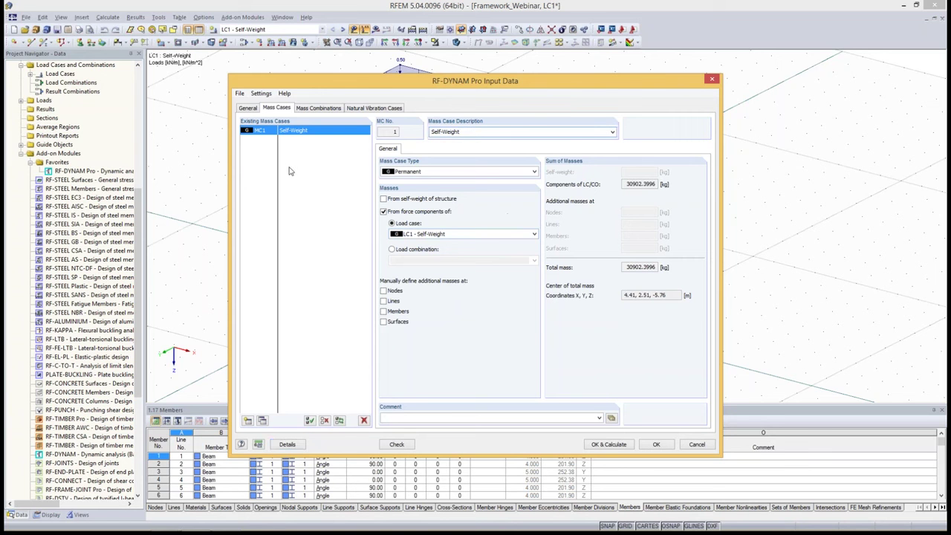
left_click(247, 420)
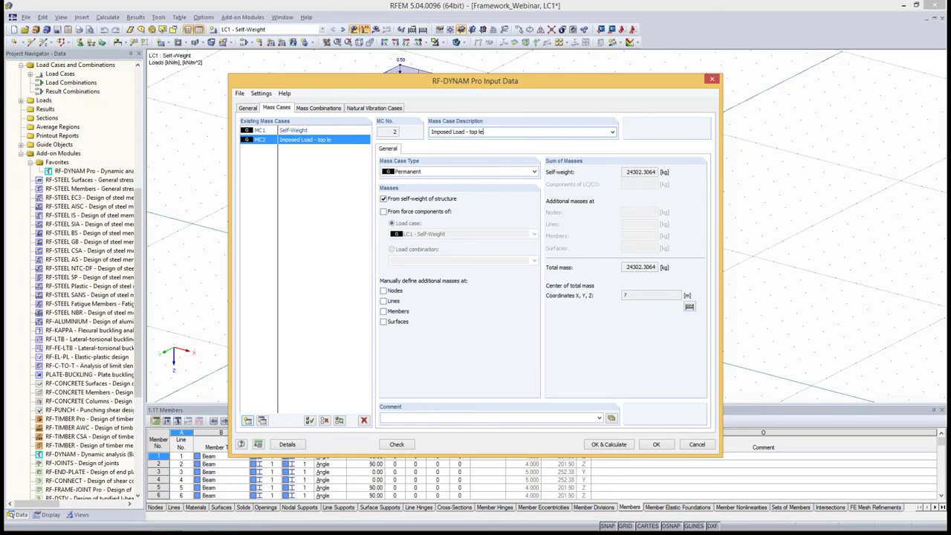
left_click(384, 199)
left_click(384, 212)
left_click(431, 234)
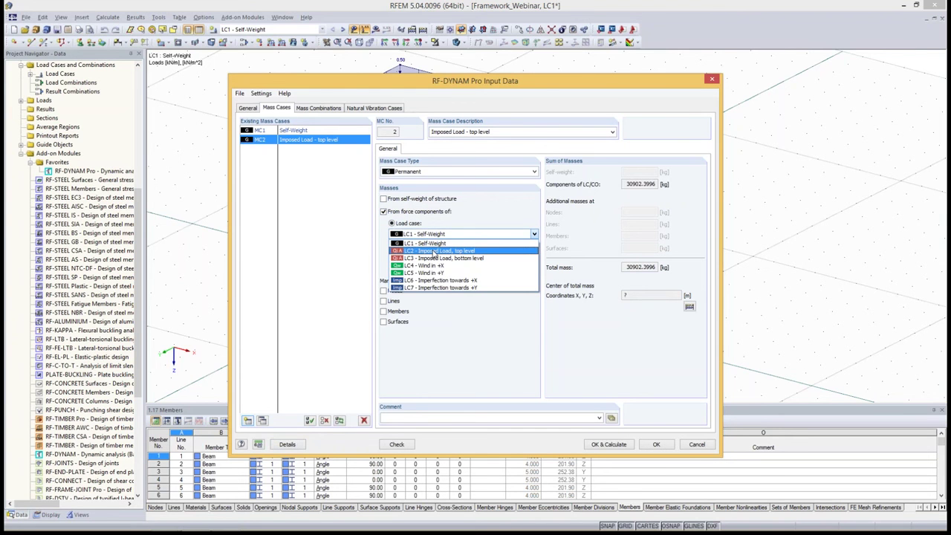
left_click(434, 251)
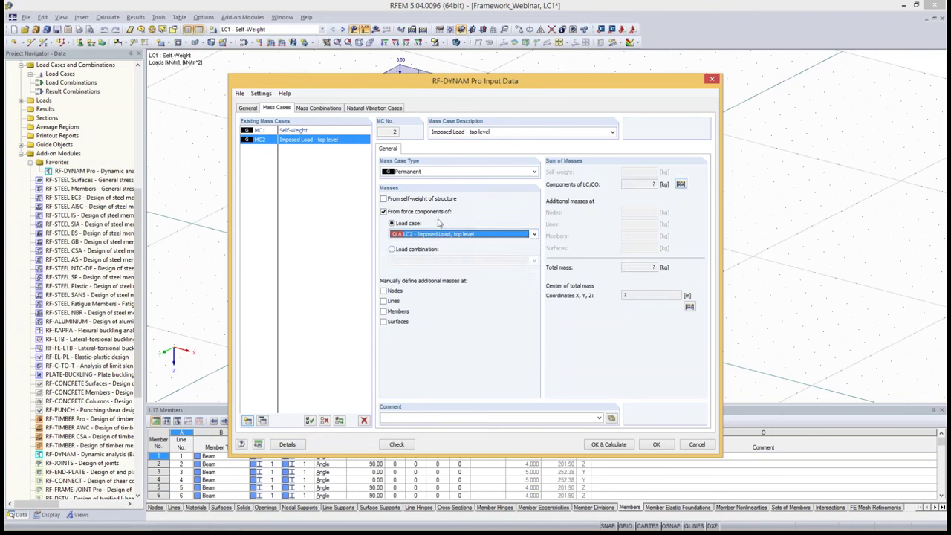
Set the MC2 type to Imposed - category A-B (roofs, φ=1.0), with force components on and structure self-weight off
left_click(422, 173)
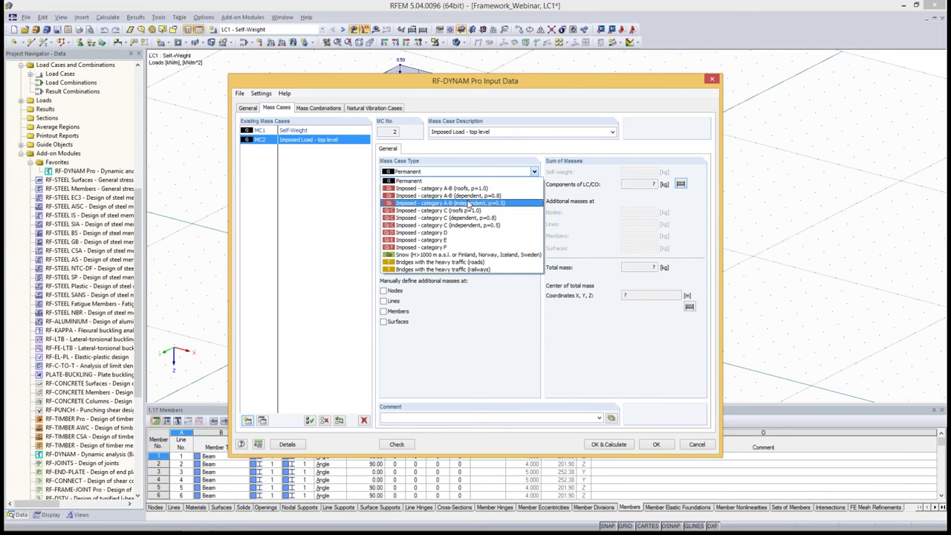
left_click(470, 189)
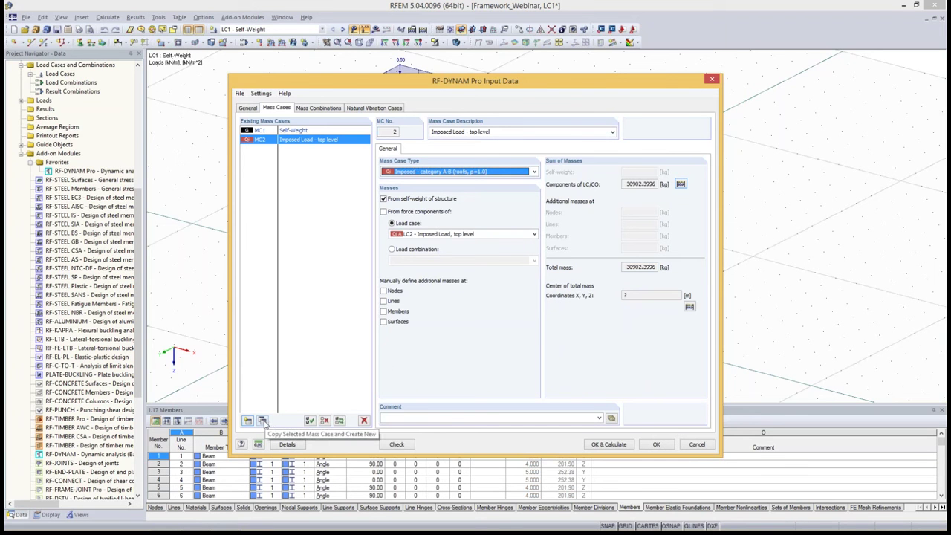
left_click(391, 213)
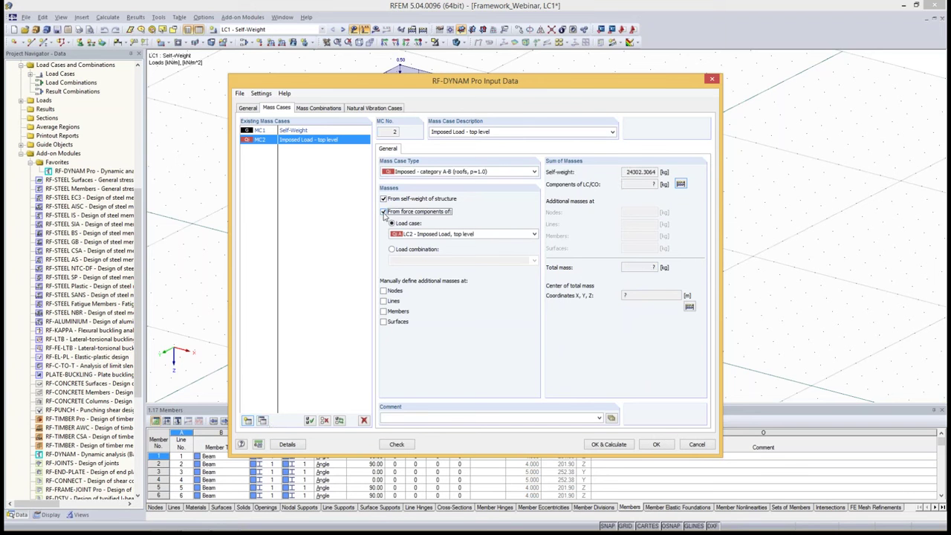
left_click(384, 199)
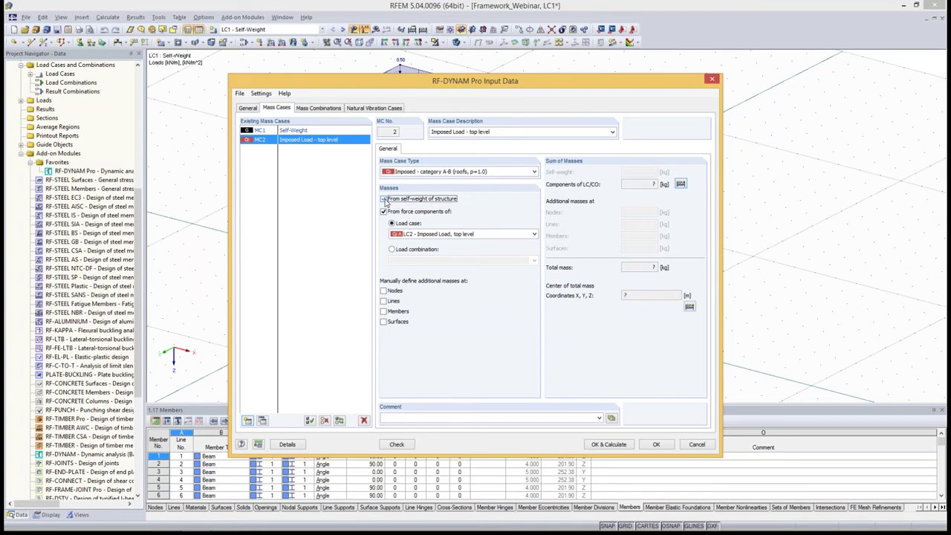
Copy MC2 to a new mass case described as "Imposed Load - bottom level" that takes its masses from LC3
left_click(263, 421)
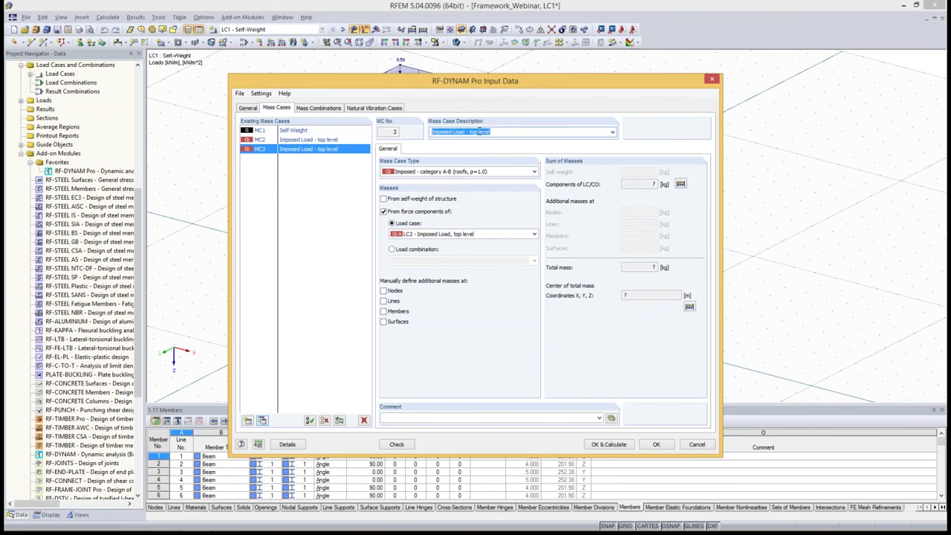
key("BackSpace")
key("BackSpace")
key("BackSpace")
key("BackSpace")
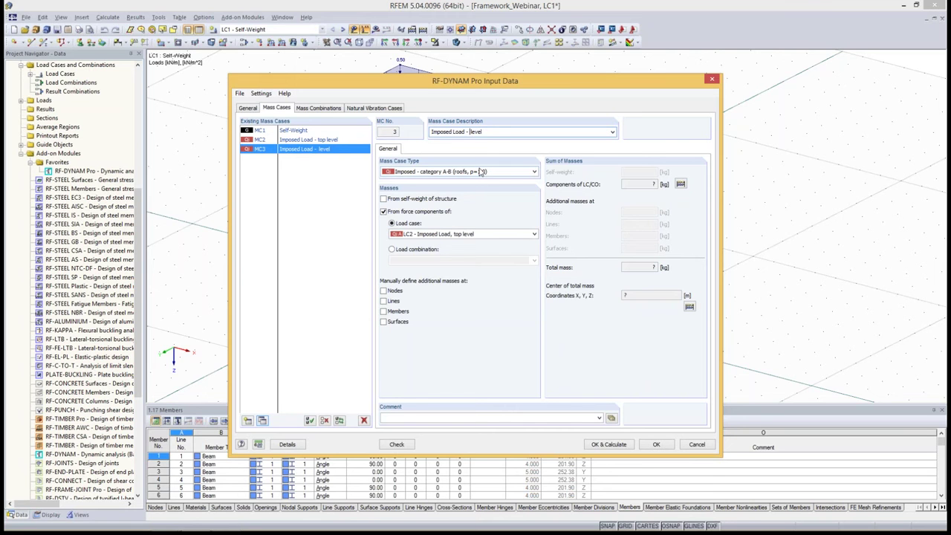
type("bottom")
left_click(462, 235)
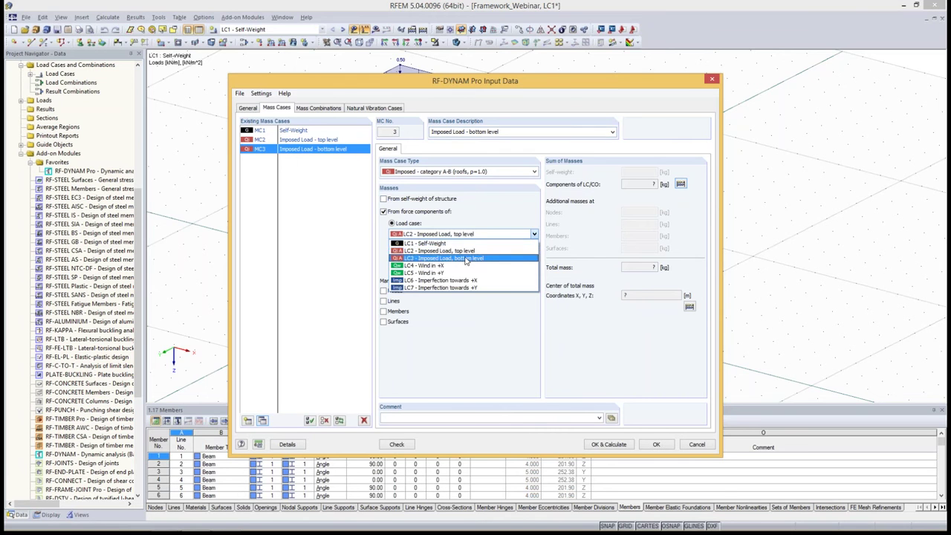
left_click(466, 258)
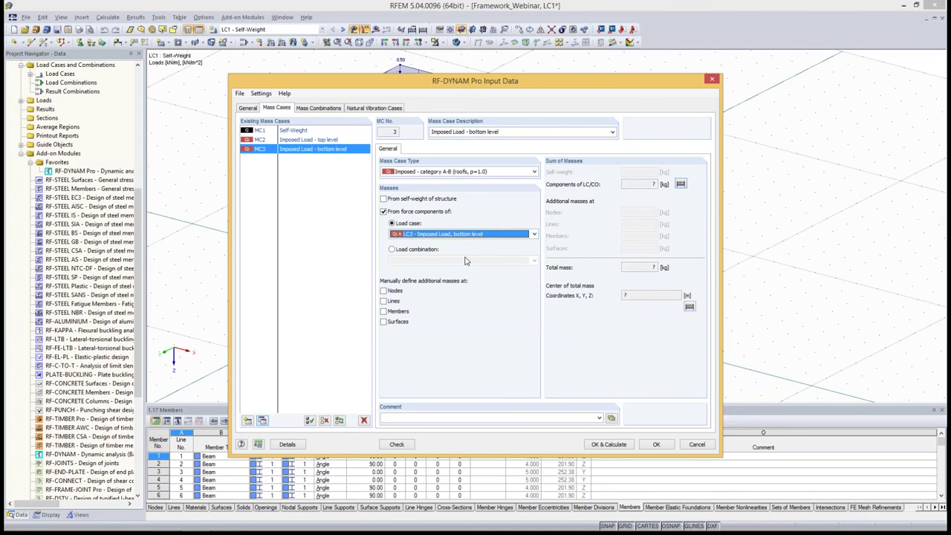
Calculate the mass sums and centers of mass for MC3 and MC2 and compare them with the loaded model
left_click(680, 185)
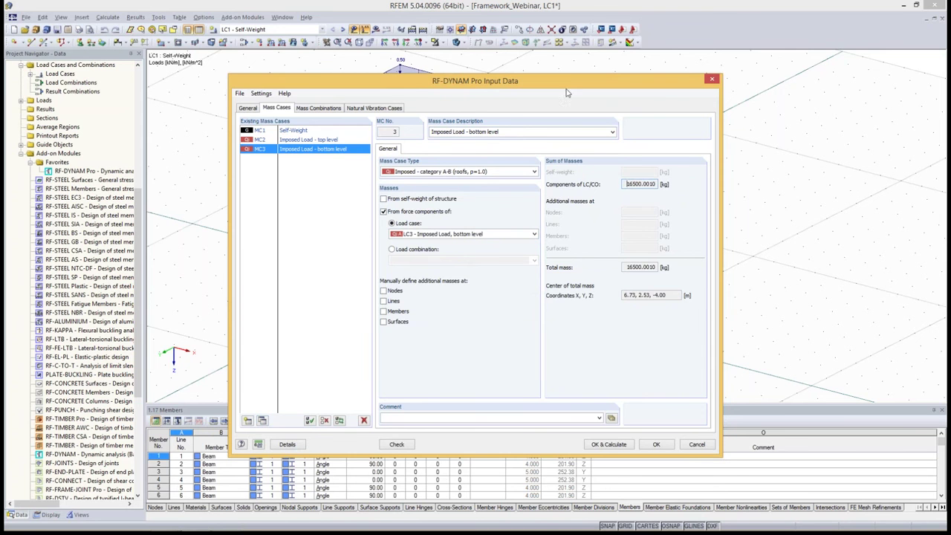
left_click_drag(566, 92, 569, 315)
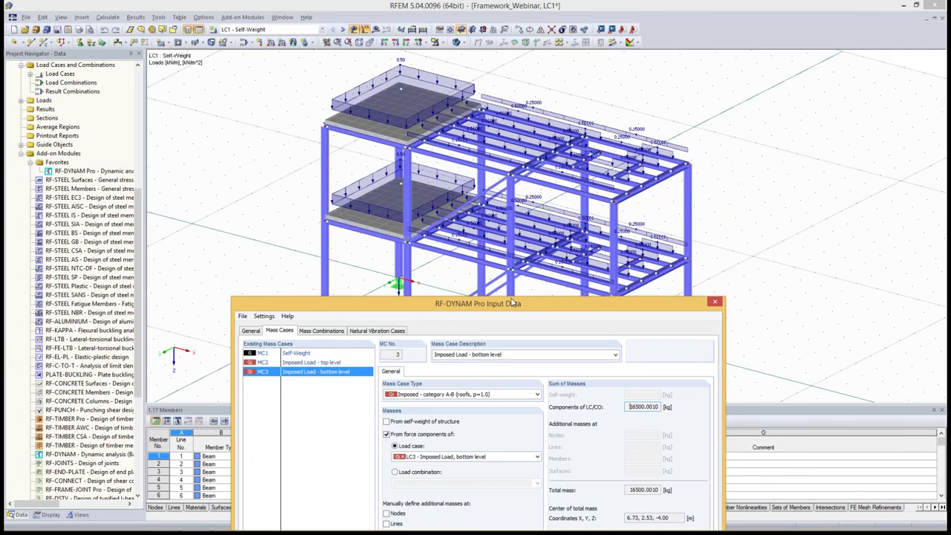
left_click_drag(511, 304, 497, 73)
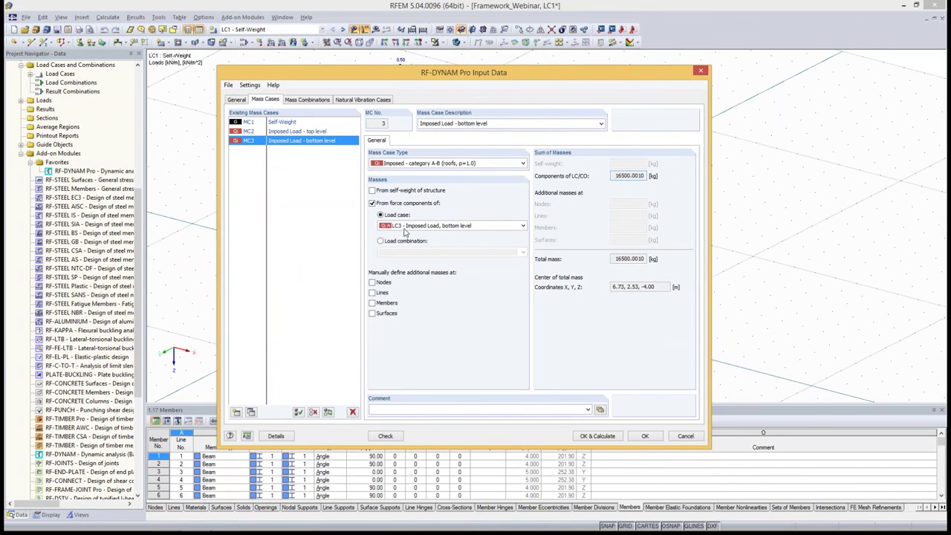
left_click(303, 132)
left_click(669, 176)
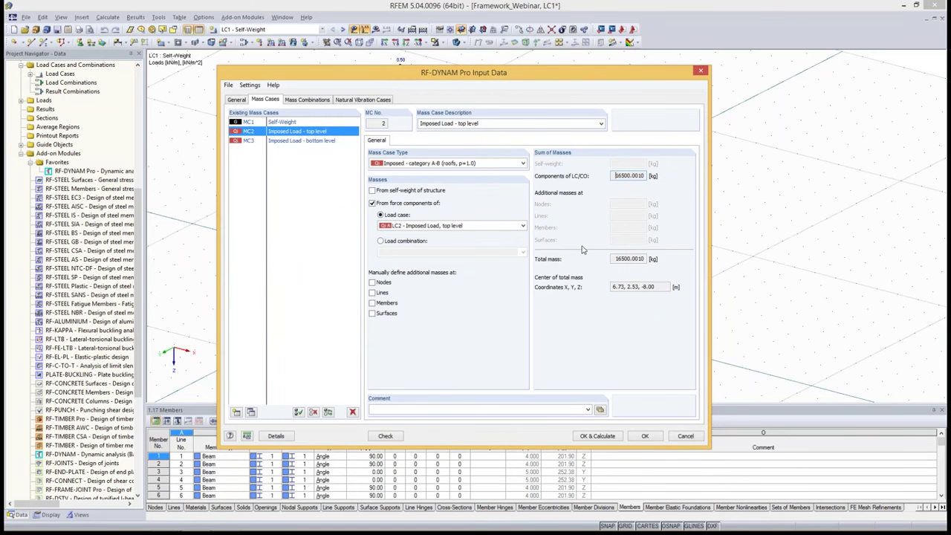
left_click(294, 141)
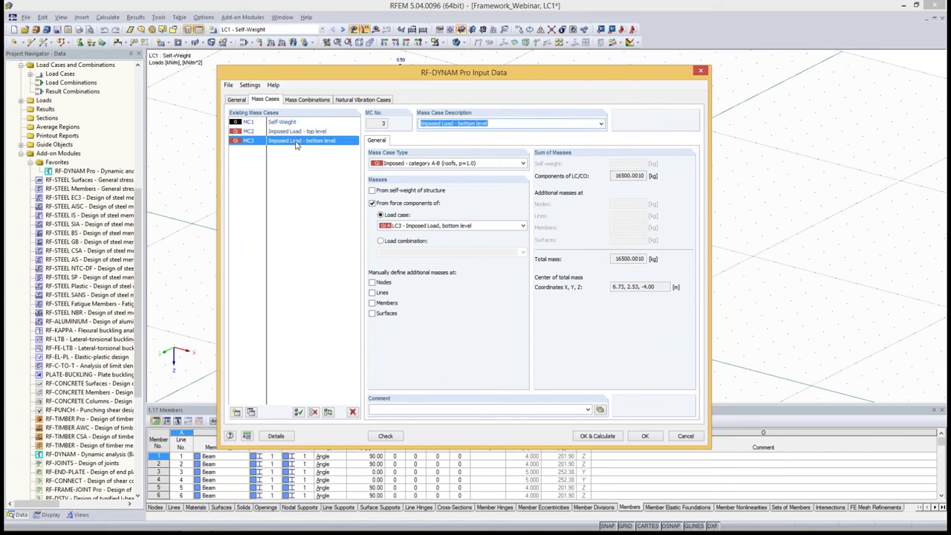
Describe mass combination MCO1 as "Self Weight + Impoed Loads" and add all three mass cases to it
left_click(307, 100)
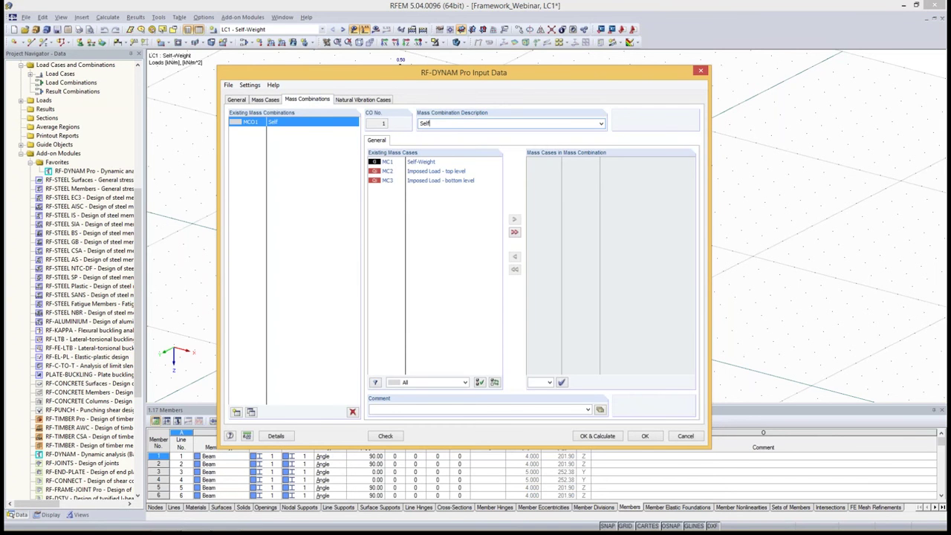
type("eight + Imposed O")
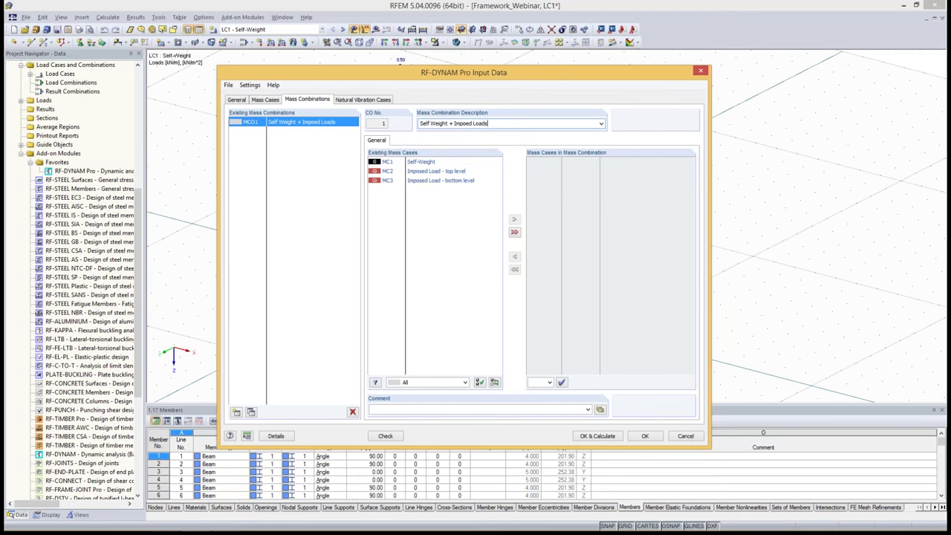
left_click(515, 232)
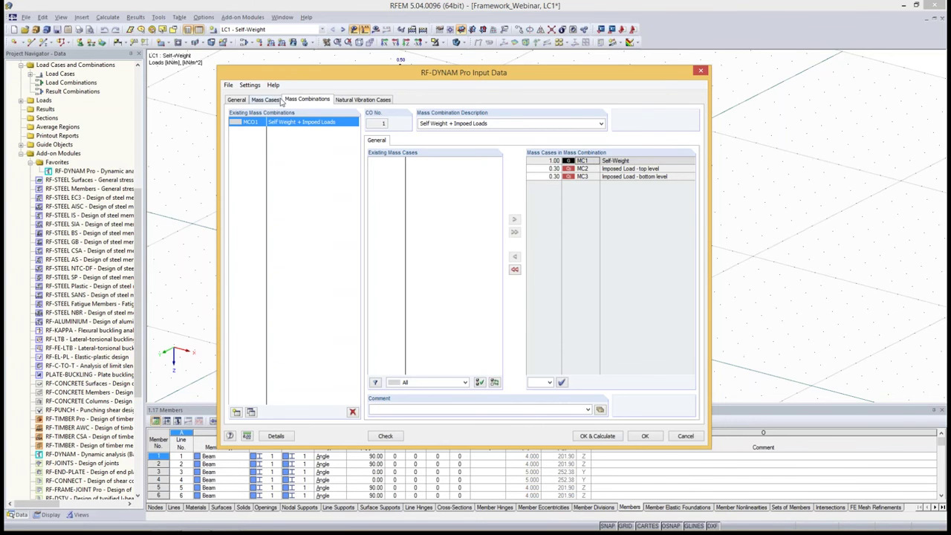
Change the type of mass case MC3 to Imposed - category A-B (independent, φ=0.5)
left_click(280, 101)
left_click(301, 141)
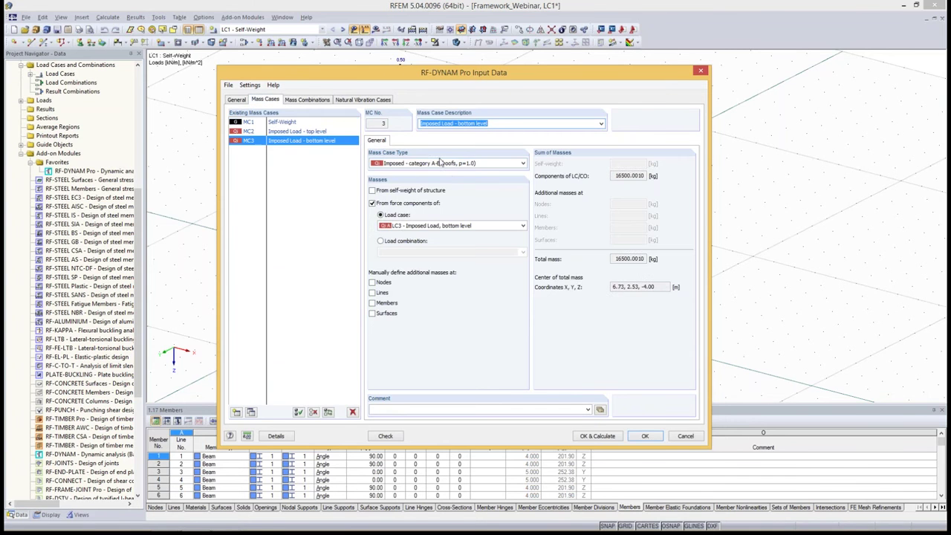
left_click(397, 164)
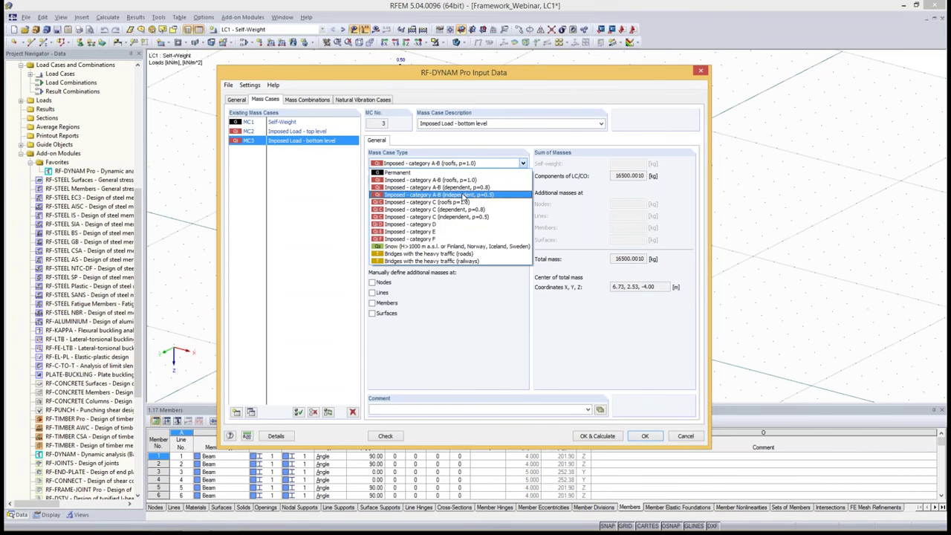
left_click(487, 196)
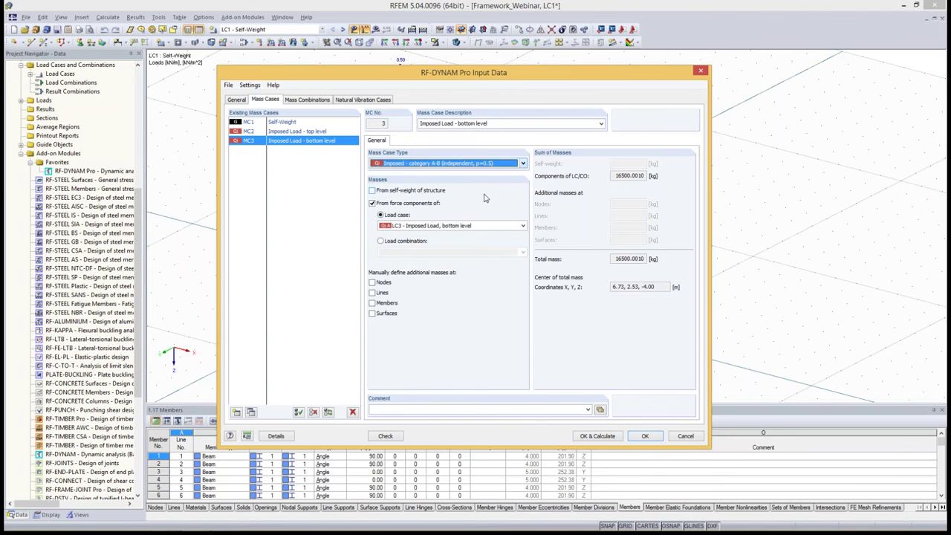
Remove all mass cases from combination MCO1 and add them again to update their combination factors
left_click(306, 101)
left_click(550, 177)
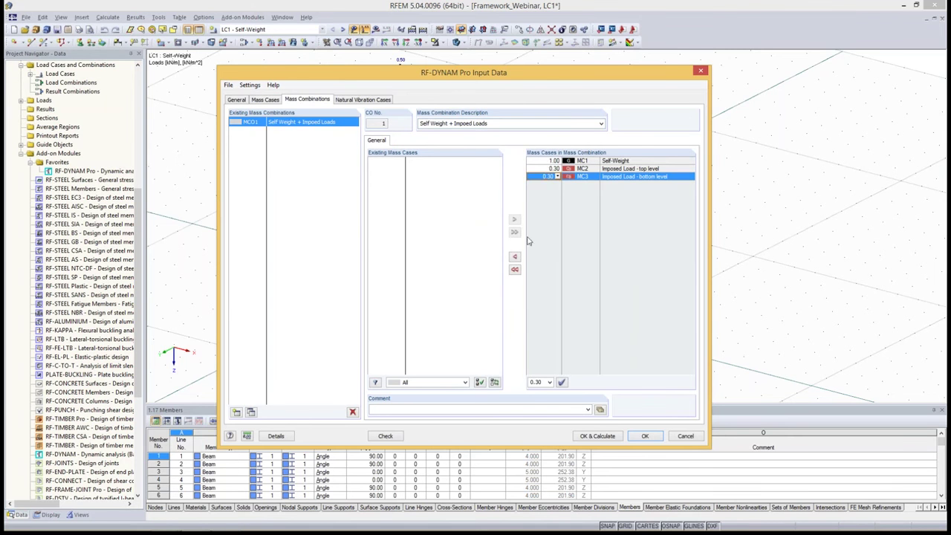
left_click(515, 269)
left_click(514, 231)
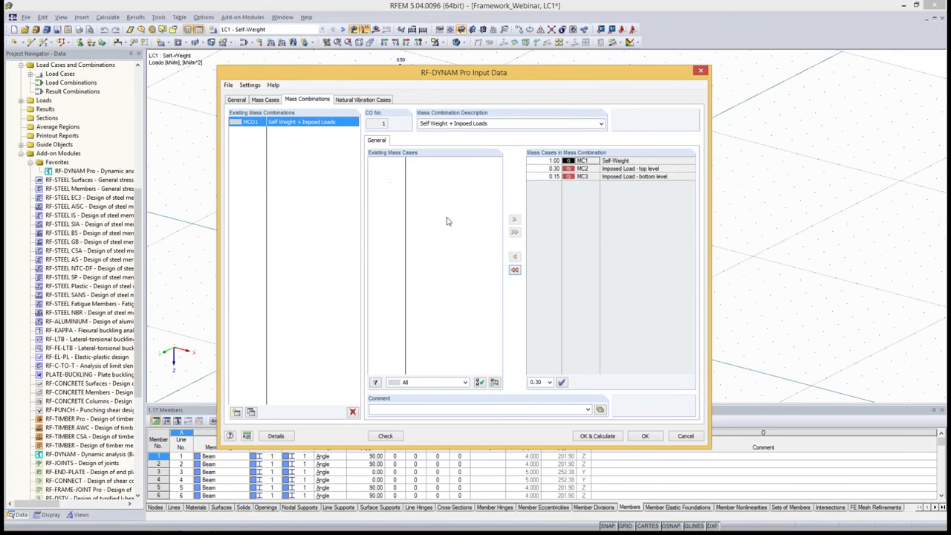
left_click(542, 160)
key("alt+Tab")
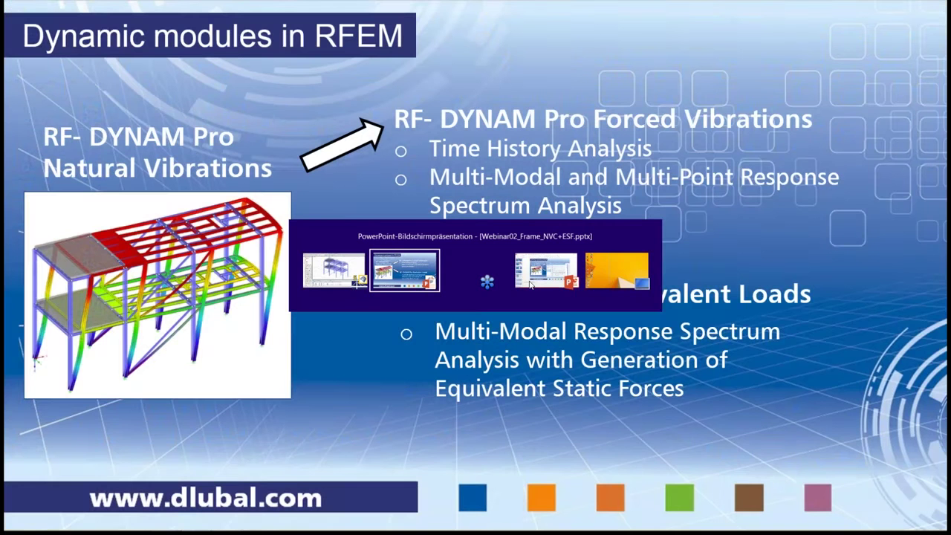
key("Tab")
key("Tab")
key("Tab")
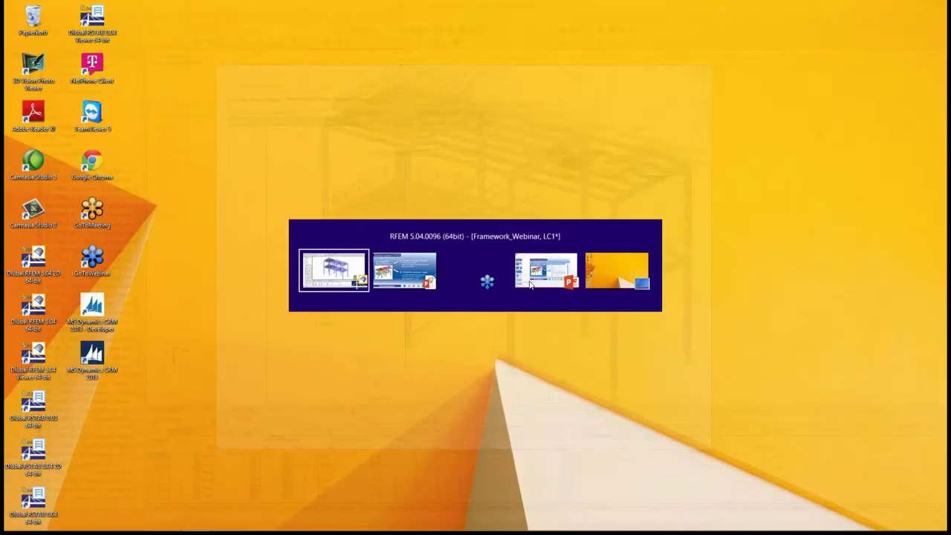
key("Tab")
key("Right")
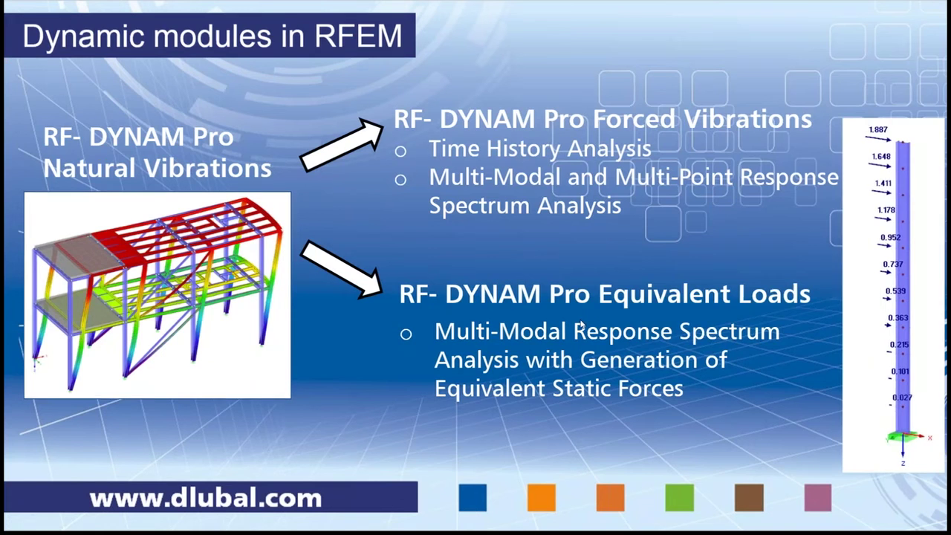
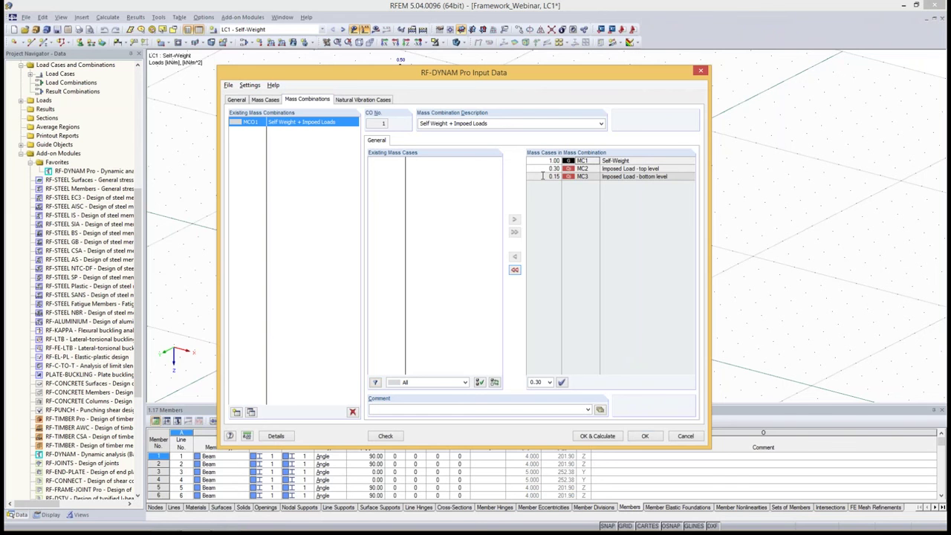
Examine the available combination factors for mass case MC3 in mass combination MCO1
left_click(543, 176)
left_click(547, 176)
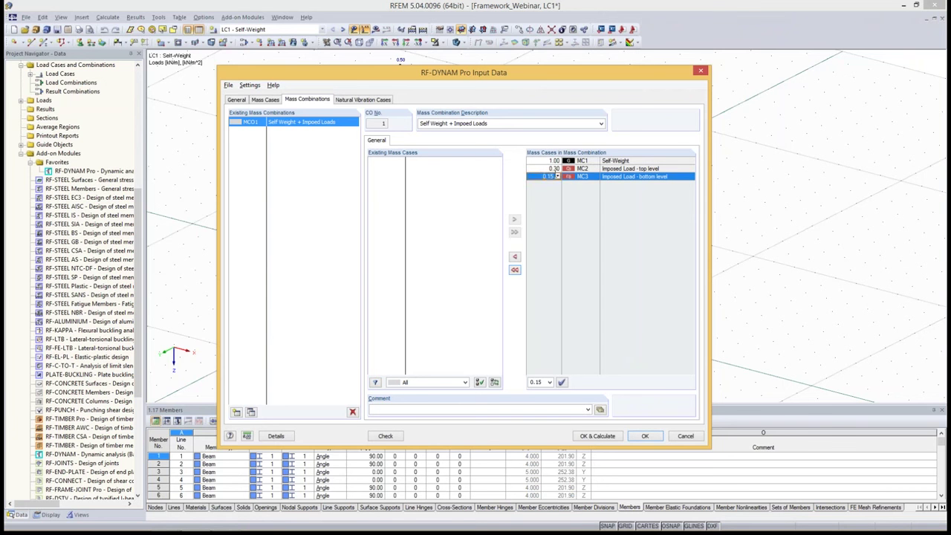
left_click(557, 177)
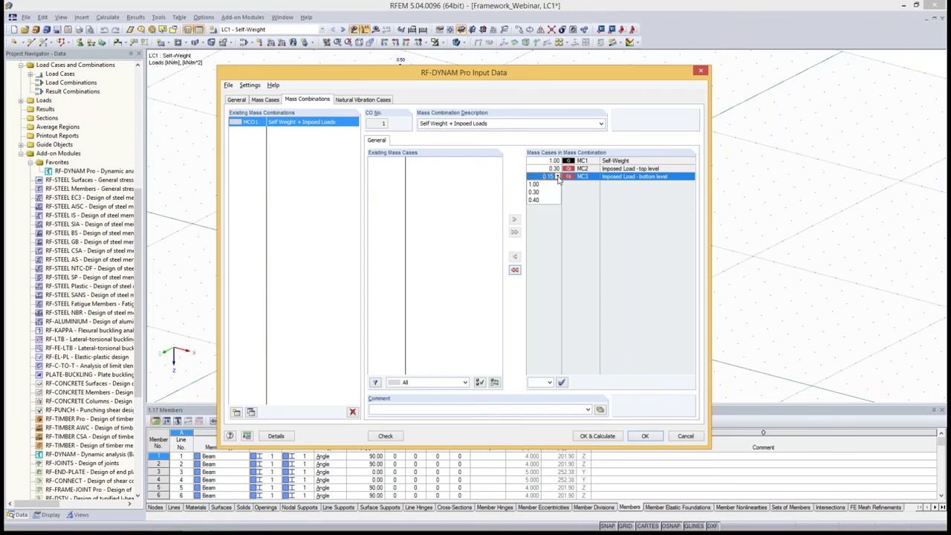
left_click(558, 178)
left_click(540, 383)
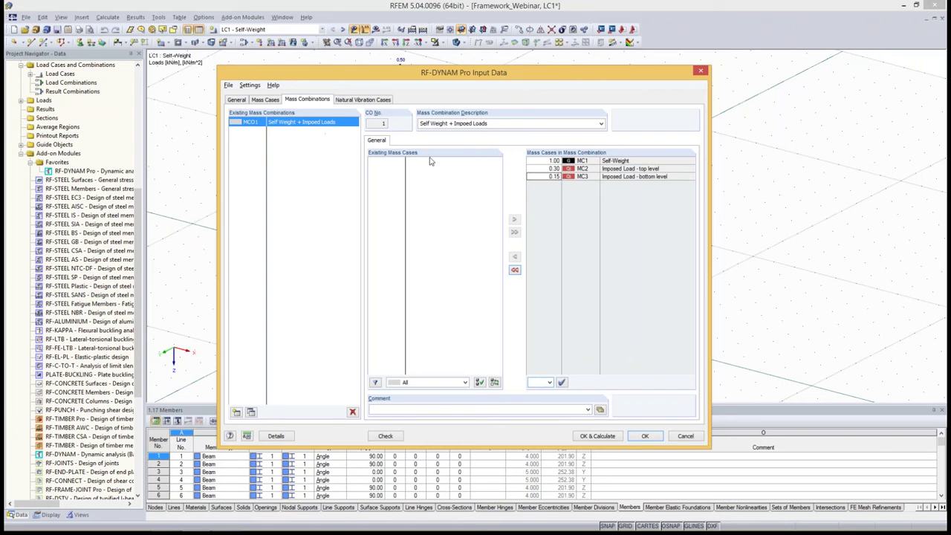
Set the number of lowest eigenvalues to calculate in natural vibration case NVC1 to 30
left_click(348, 100)
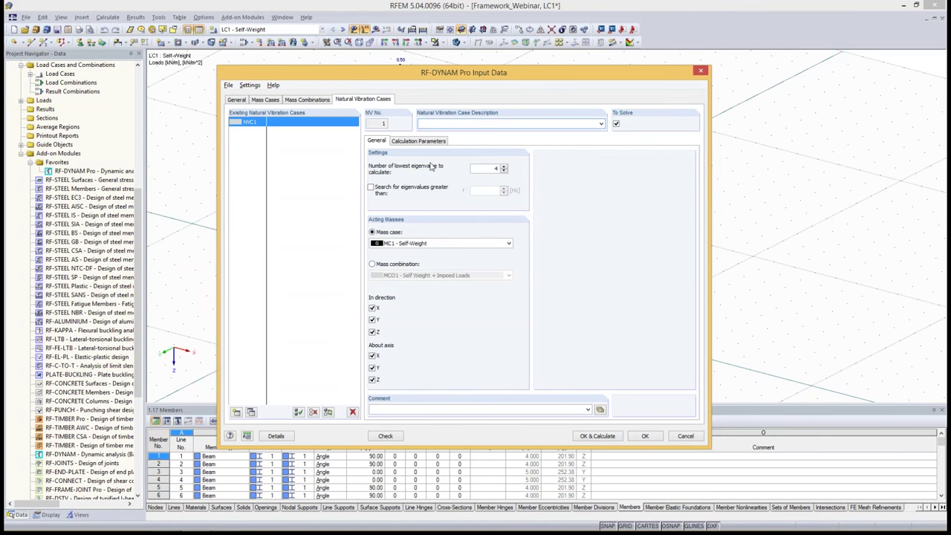
left_click(503, 171)
left_click_drag(395, 78, 303, 106)
double_click(405, 203)
type("30")
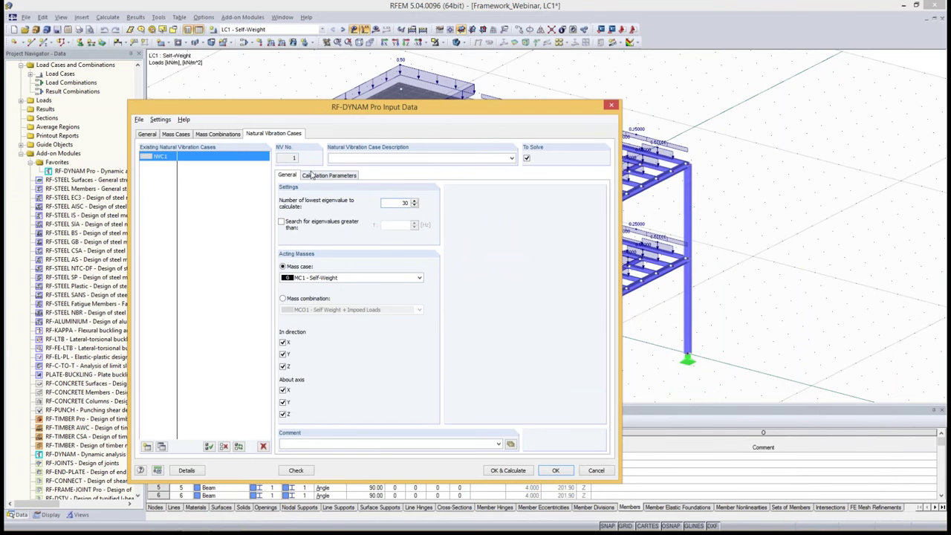
Use mass combination MCO1 - Self Weight + Impoed Loads as the acting masses of NVC1
left_click(283, 298)
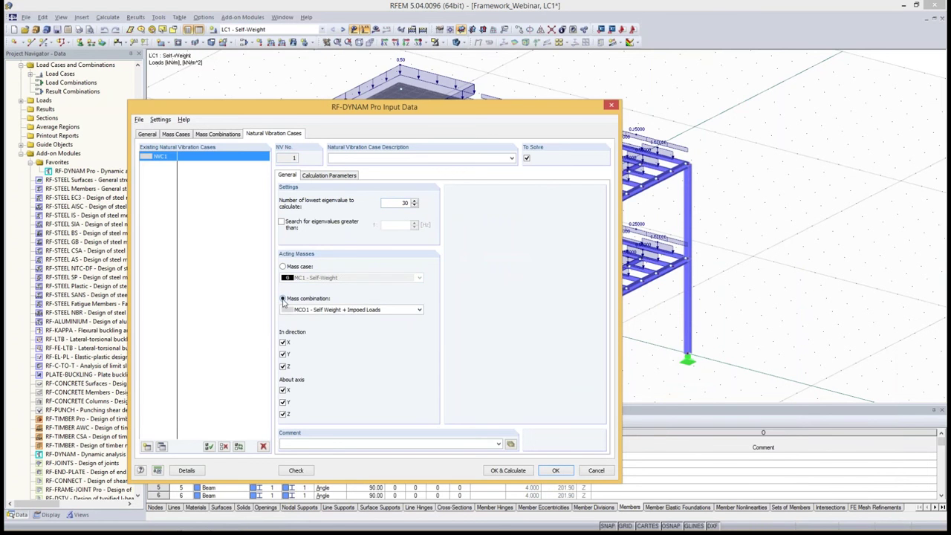
left_click(322, 309)
left_click(321, 318)
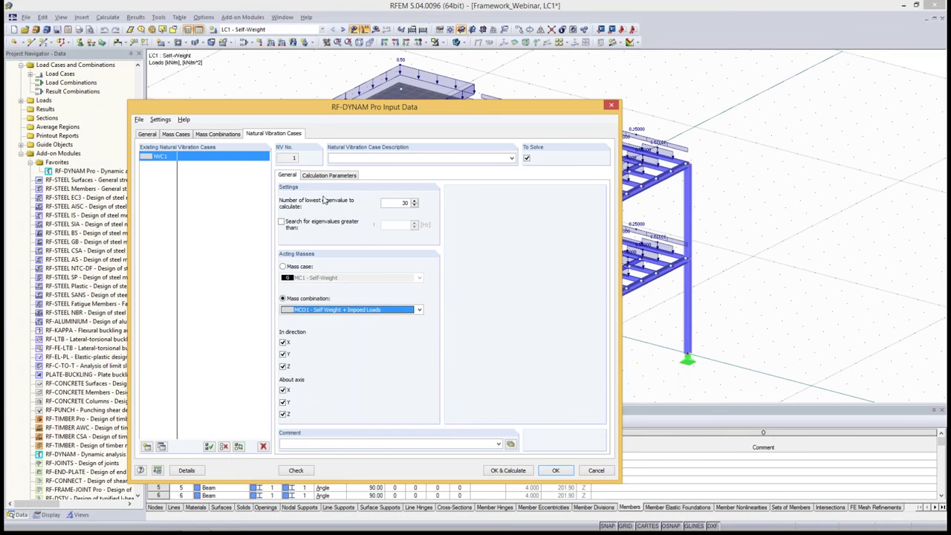
Review the mass matrix types of NVC1 together with its acting mass directions and axes
left_click(328, 175)
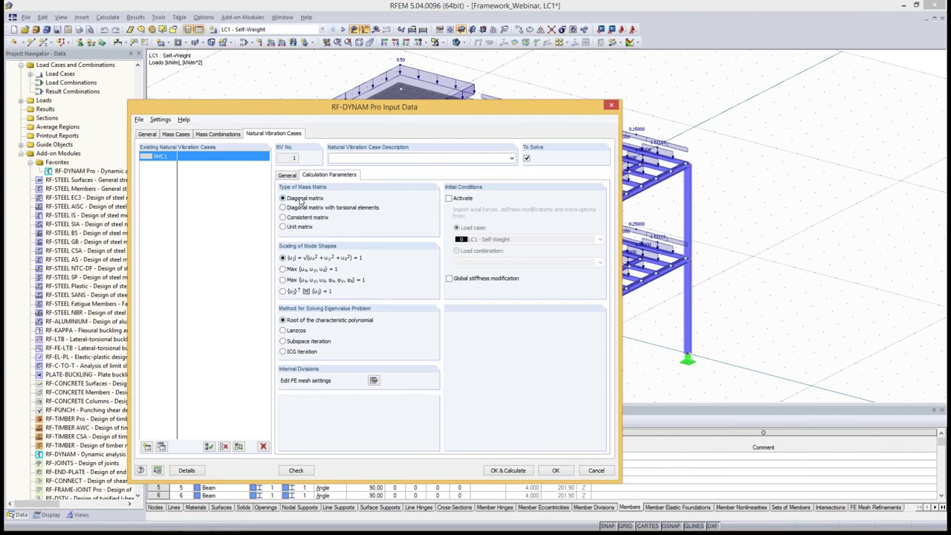
left_click(291, 176)
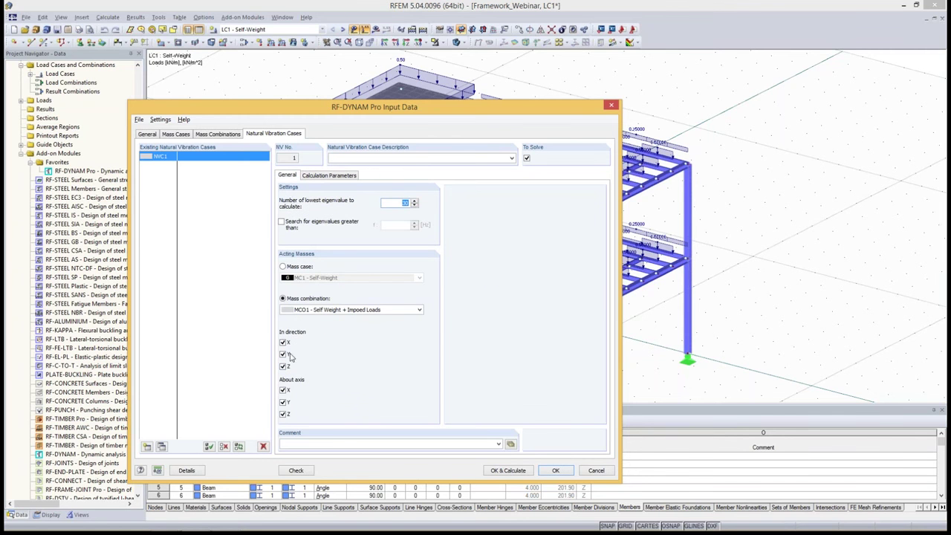
left_click(283, 402)
left_click(283, 402)
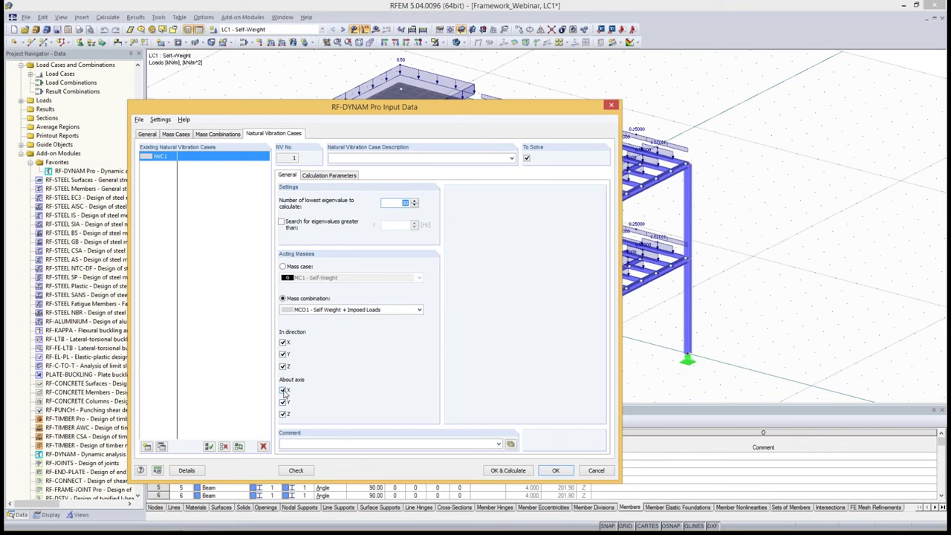
left_click(329, 177)
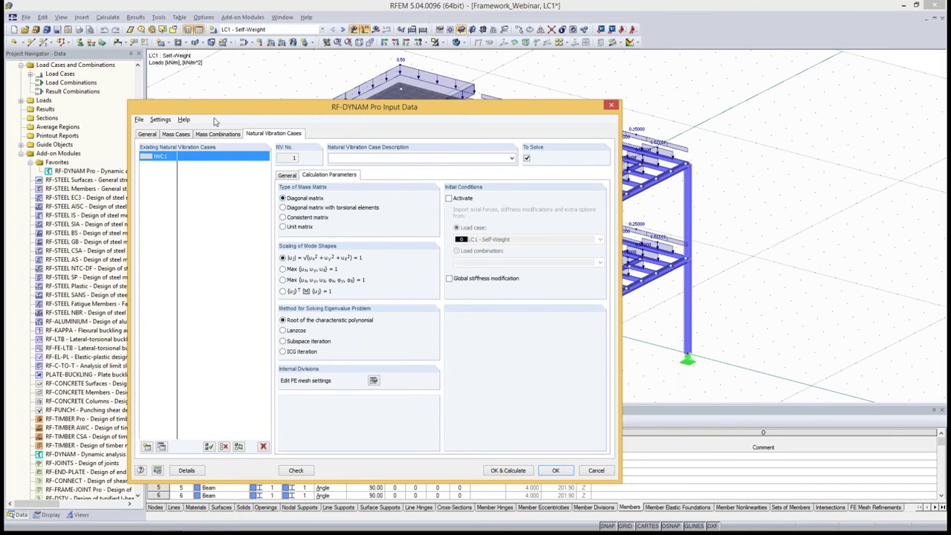
Try additional nodal masses for mass case MC1, inspect their table, and deactivate them again
left_click(180, 134)
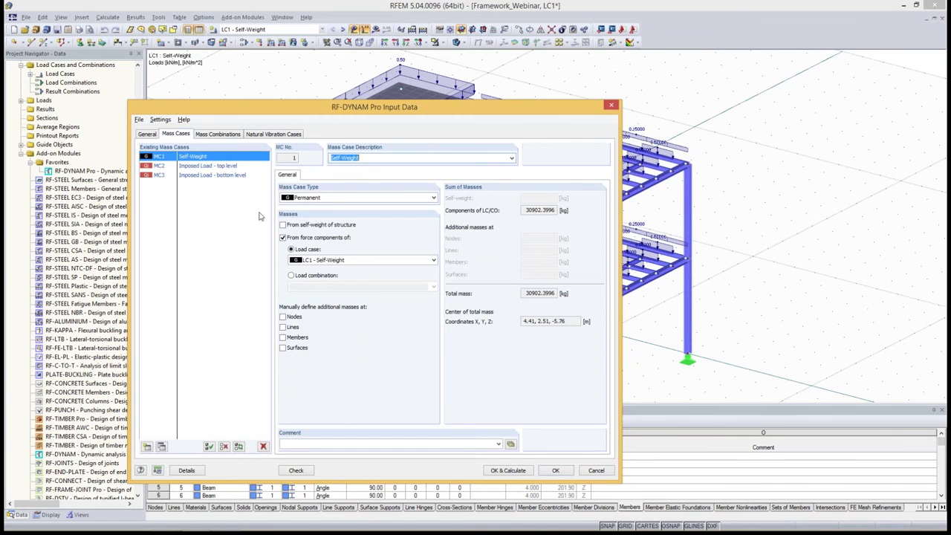
left_click(282, 317)
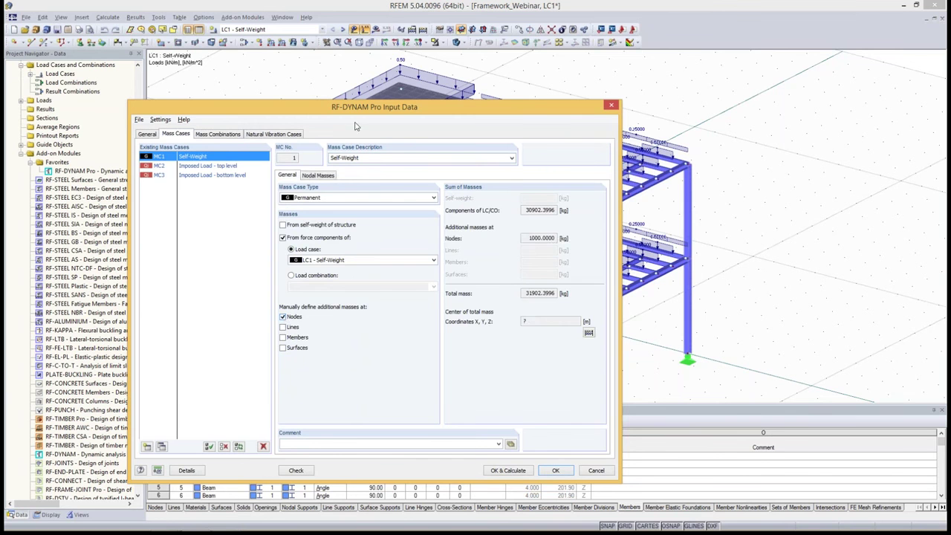
left_click(318, 176)
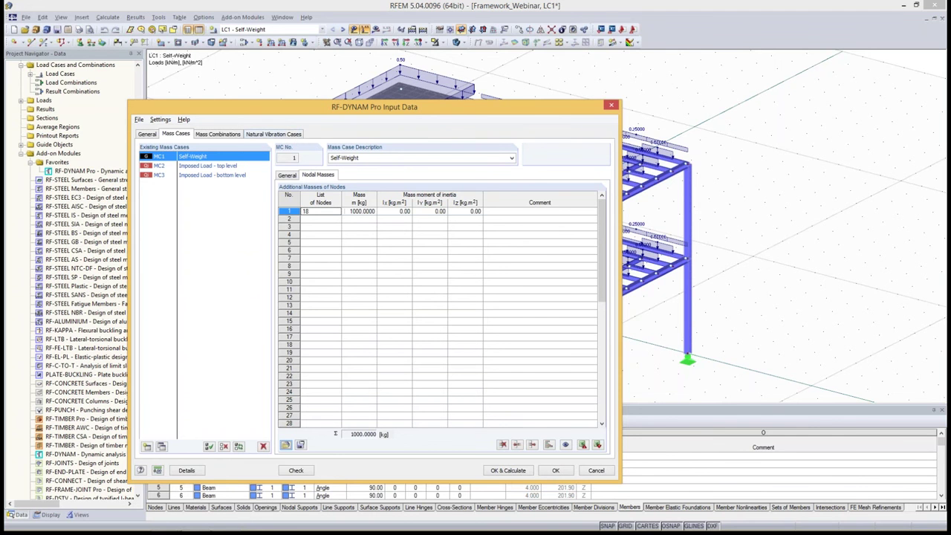
left_click(294, 175)
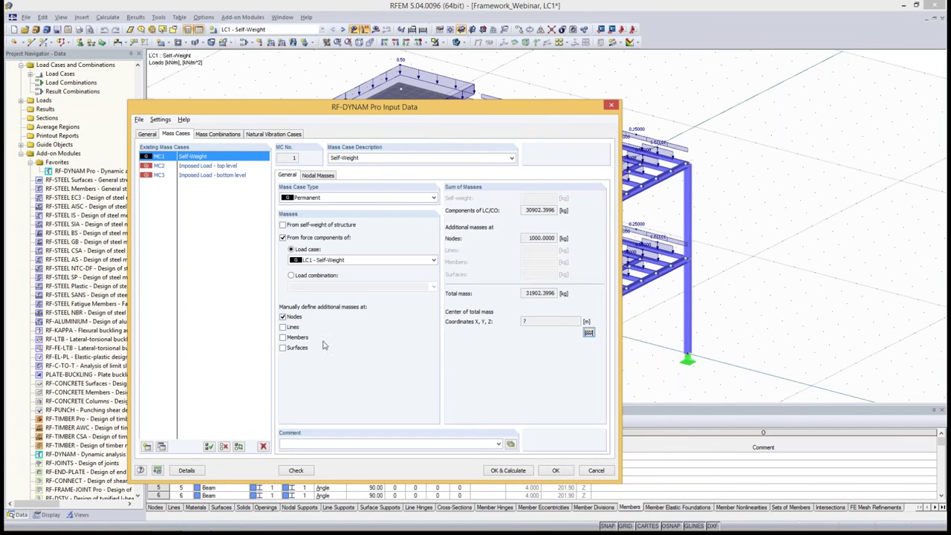
left_click(294, 317)
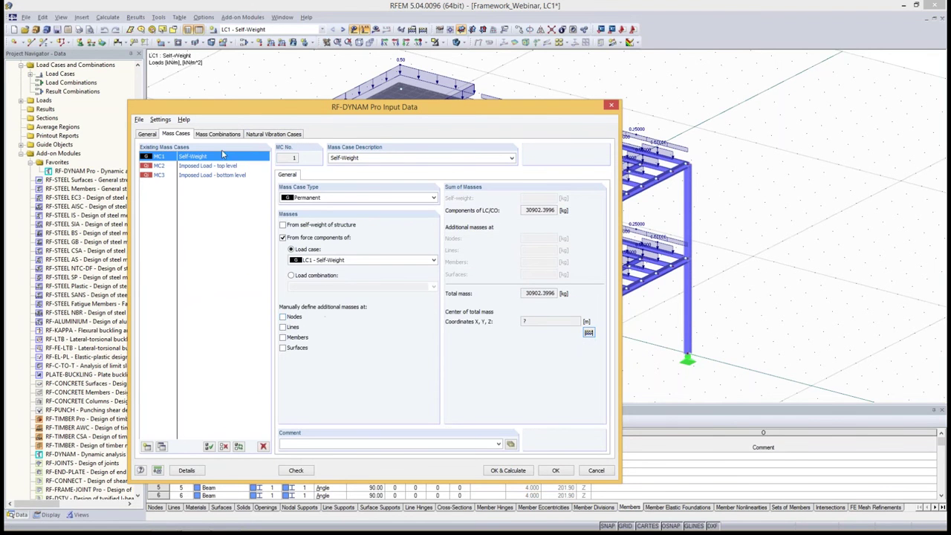
Try the diagonal matrix with torsional elements and the consistent matrix for NVC1, then return to the diagonal matrix
left_click(274, 134)
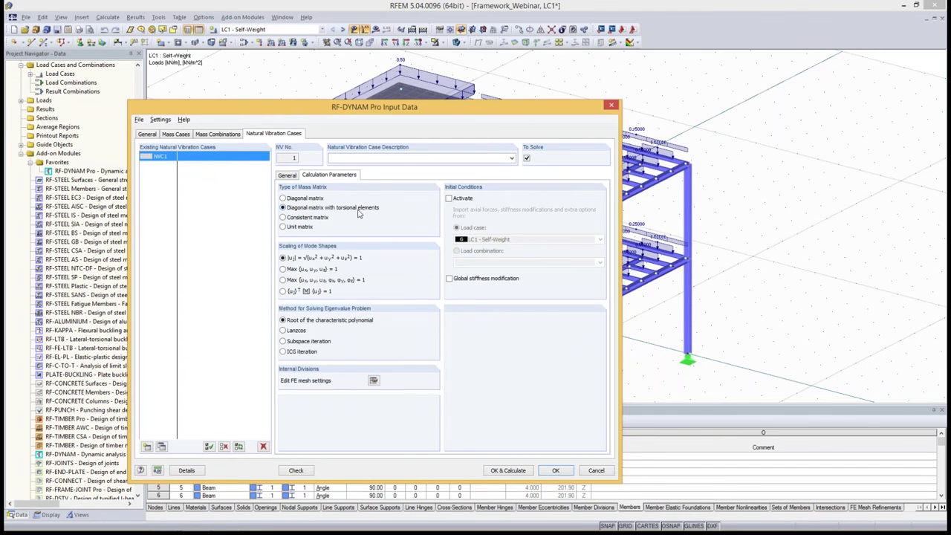
left_click_drag(353, 109, 235, 27)
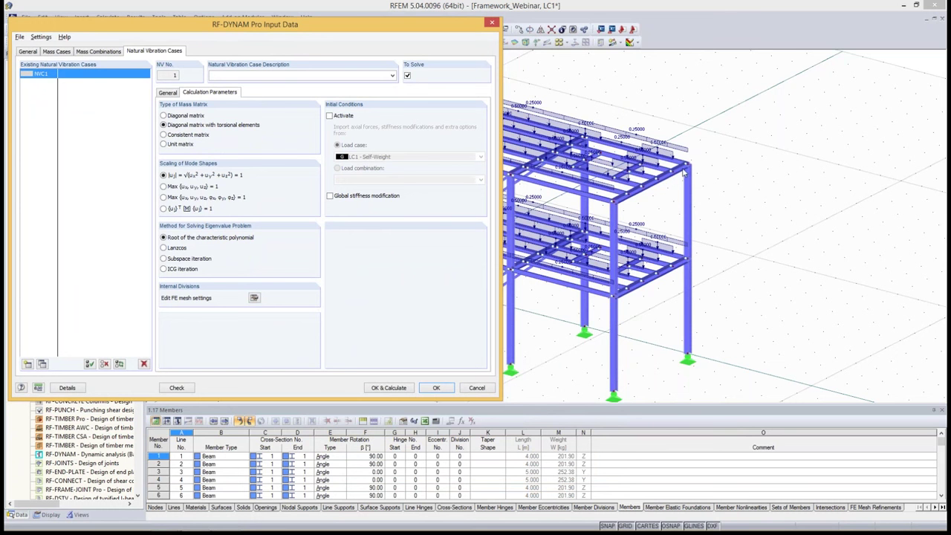
left_click_drag(446, 31, 463, 442)
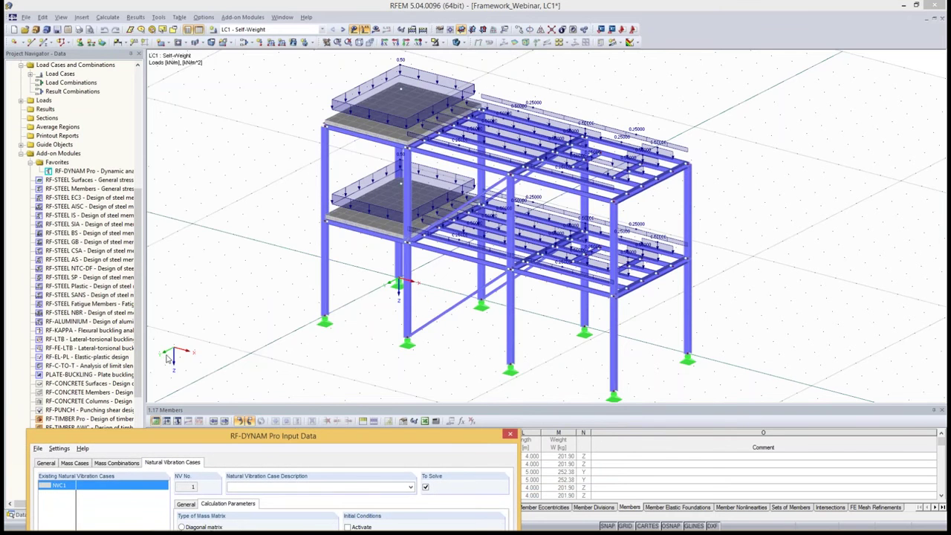
left_click_drag(210, 438, 206, 44)
left_click(186, 109)
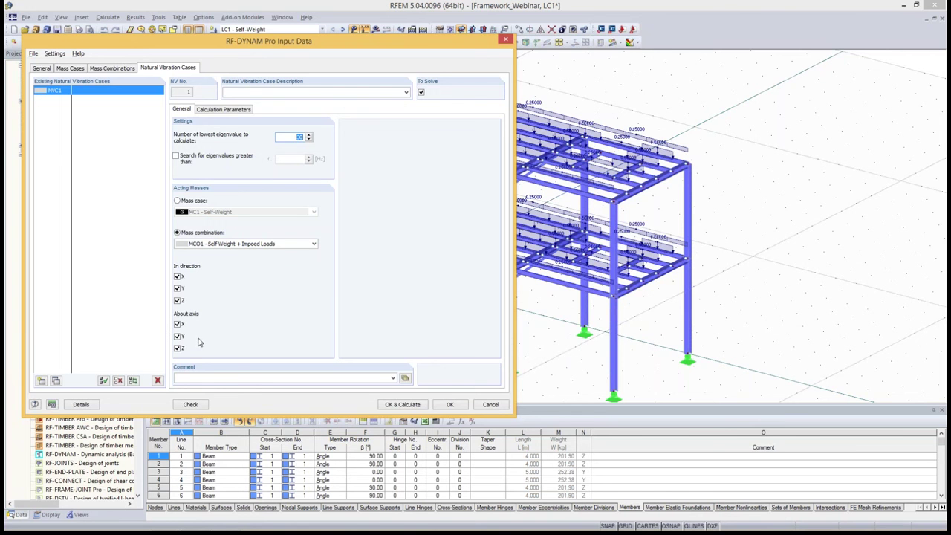
left_click(223, 110)
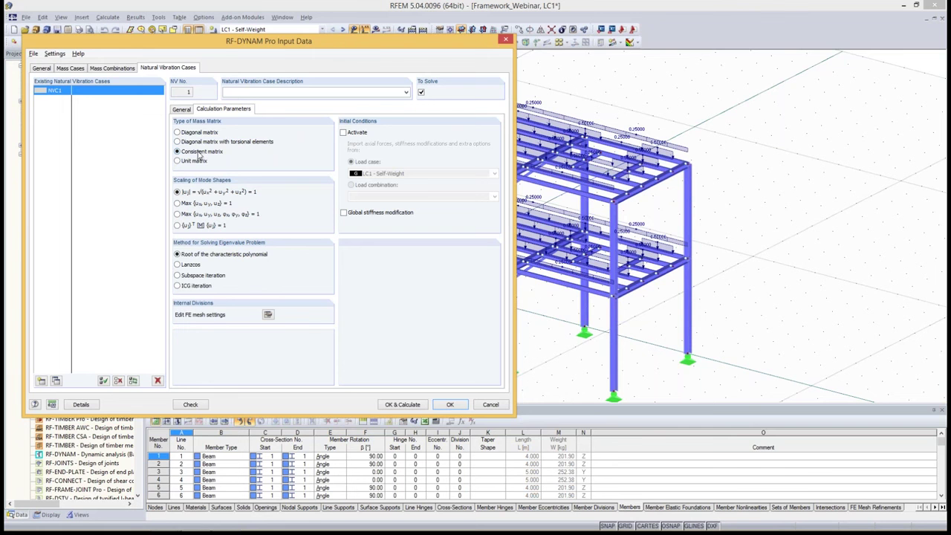
left_click_drag(216, 45, 202, 130)
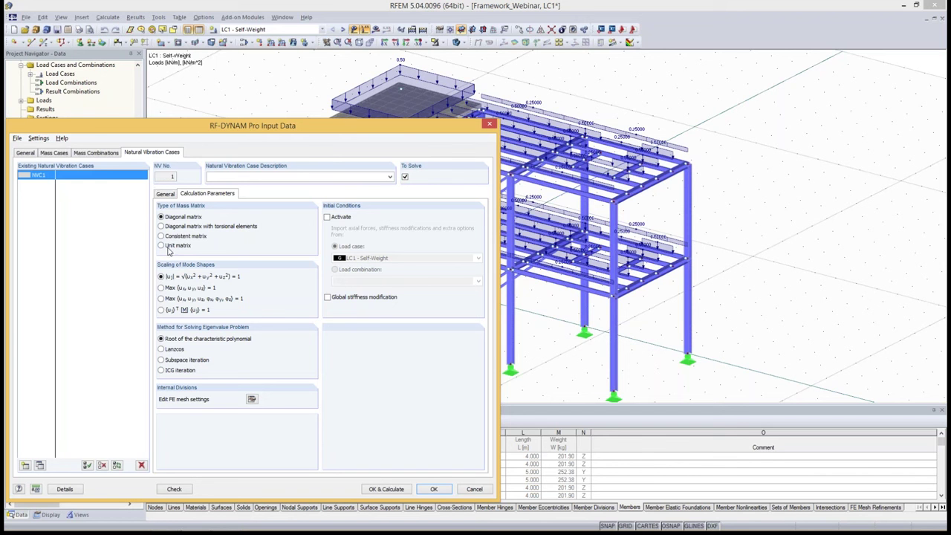
Deactivate the masses acting about the rotational axes in NVC1
left_click(170, 194)
left_click(161, 408)
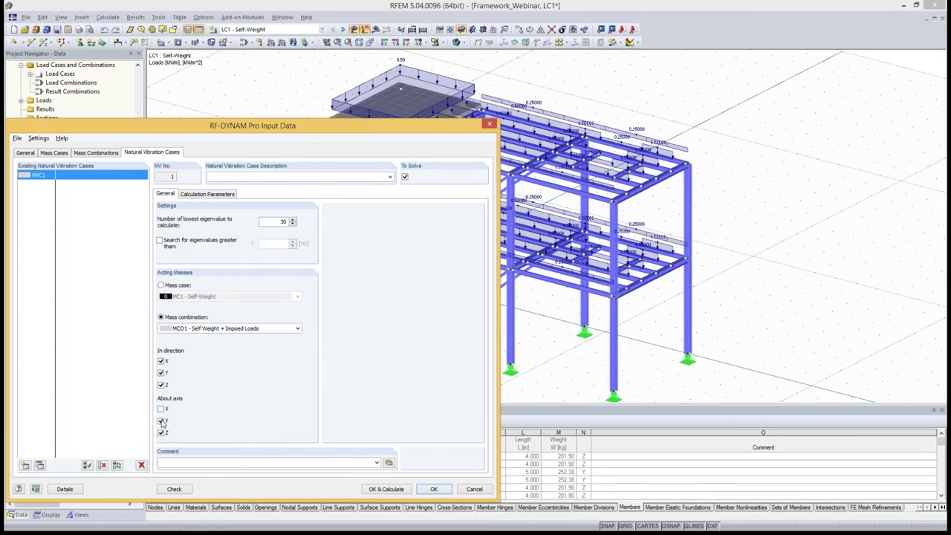
left_click(162, 433)
Try the other mode shape scaling options for NVC1 and return to |uj| = √(ux² + uy² + uz²) = 1
left_click(212, 195)
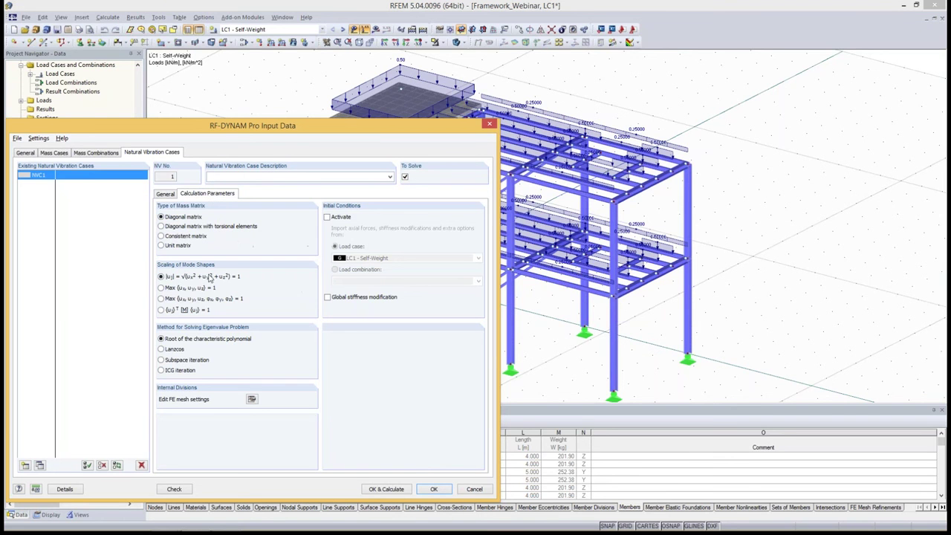
left_click(173, 298)
left_click(176, 287)
left_click(161, 299)
left_click(163, 289)
left_click(162, 278)
left_click(161, 310)
left_click(162, 277)
Choose ICG iteration for solving the eigenvalue problem of NVC1 and review the FE mesh settings without changing them
left_click(178, 354)
left_click(161, 371)
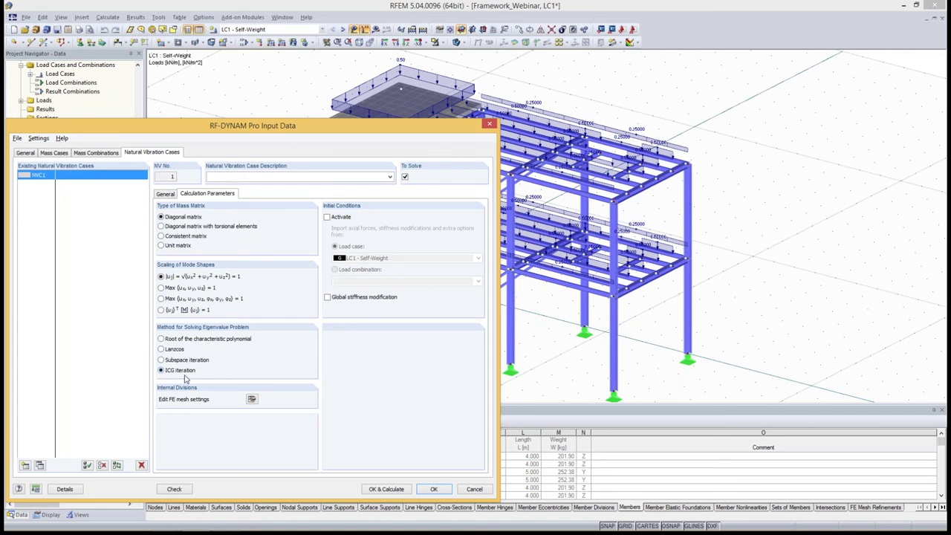
left_click(252, 401)
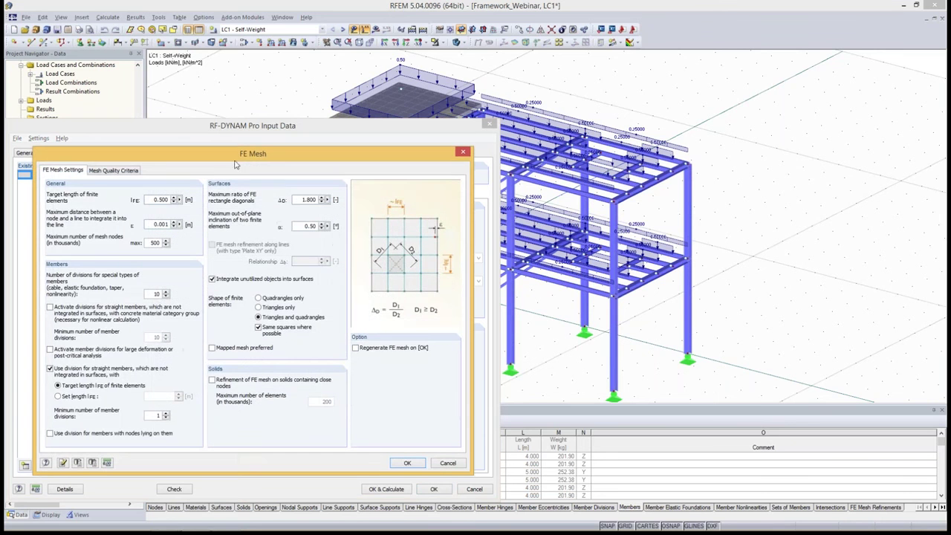
left_click(444, 464)
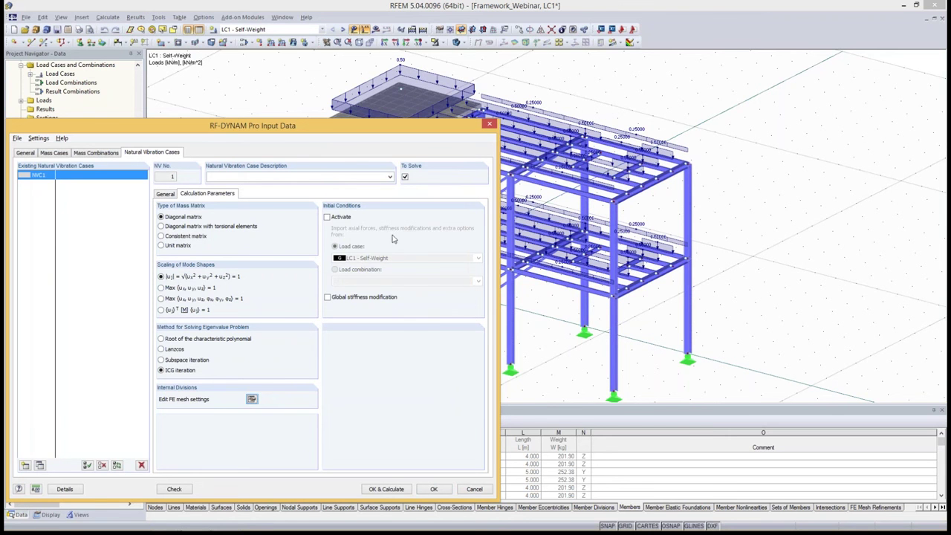
Try importing initial conditions from a load case or load combination into NVC1, and deactivate them again
left_click(335, 218)
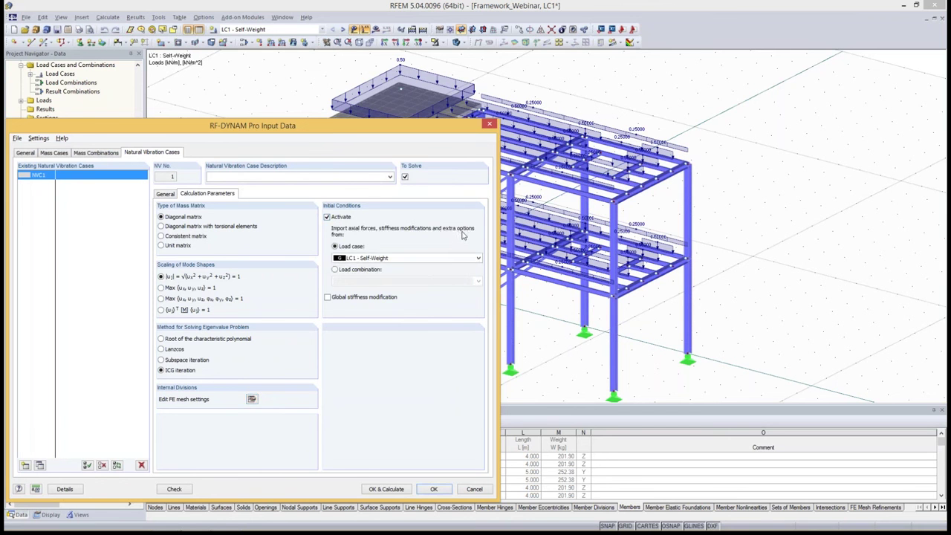
left_click(355, 258)
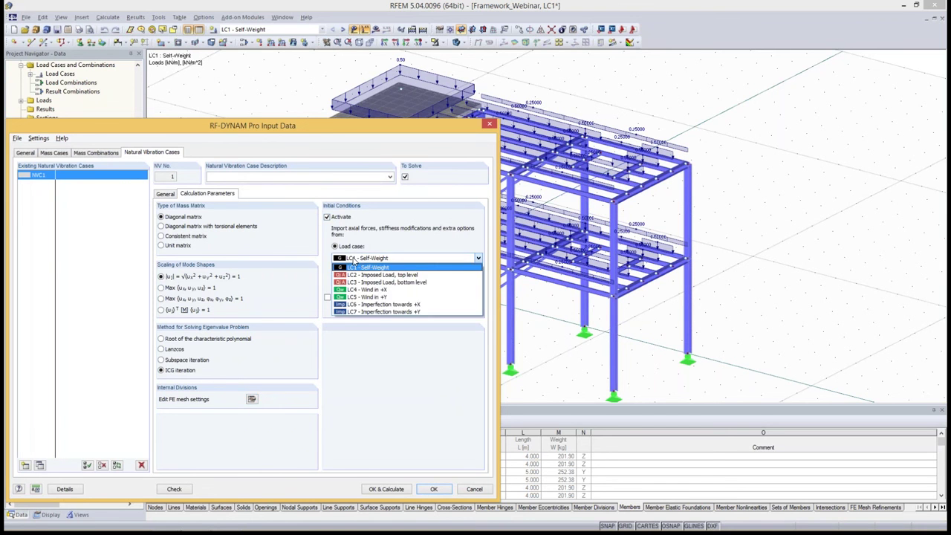
left_click(355, 263)
left_click(347, 270)
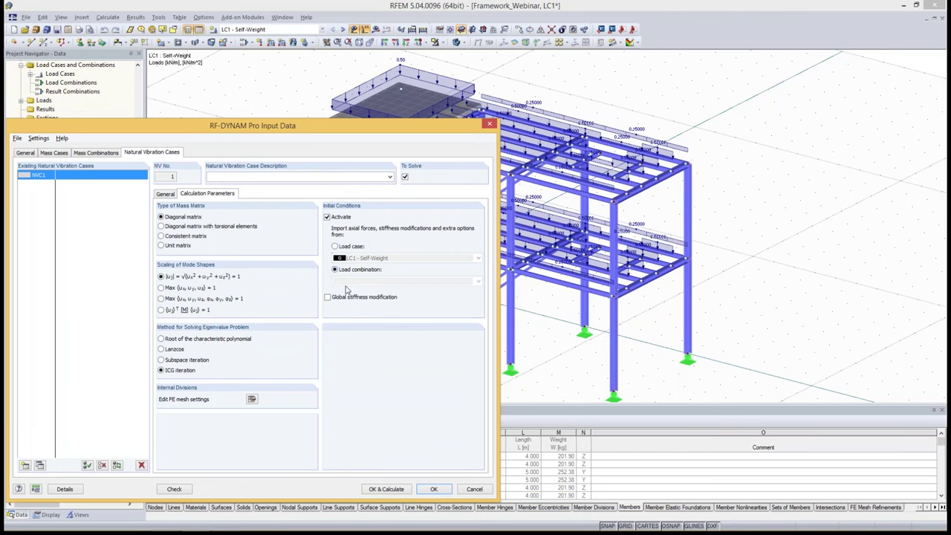
left_click(343, 248)
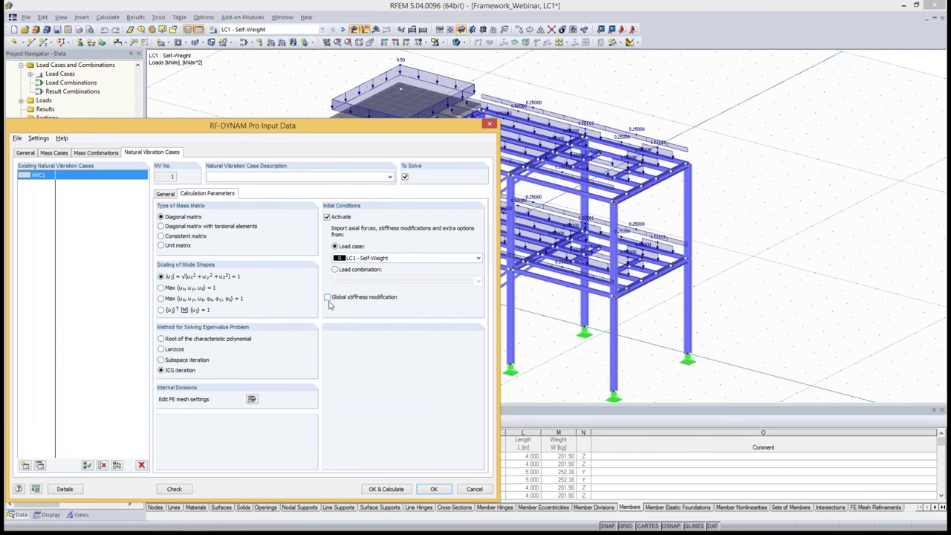
left_click(327, 217)
Activate the Modify stiffness and Extra options settings of load case LC1, review their parameters, and deactivate both again
left_click(435, 490)
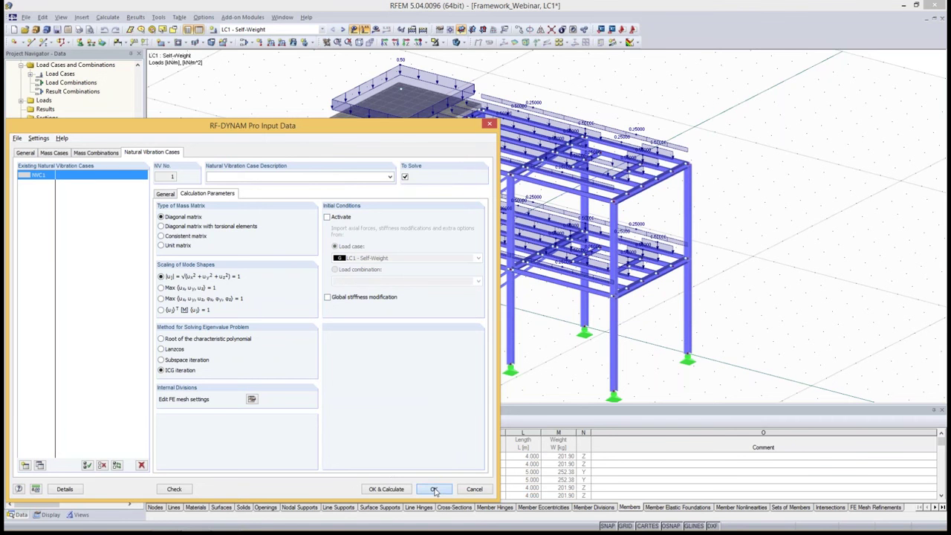
left_click(247, 41)
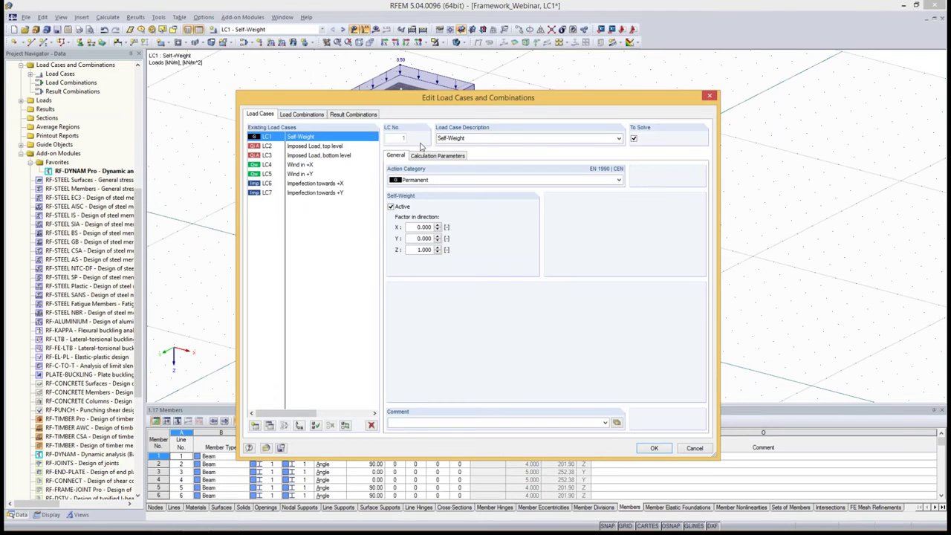
left_click(463, 156)
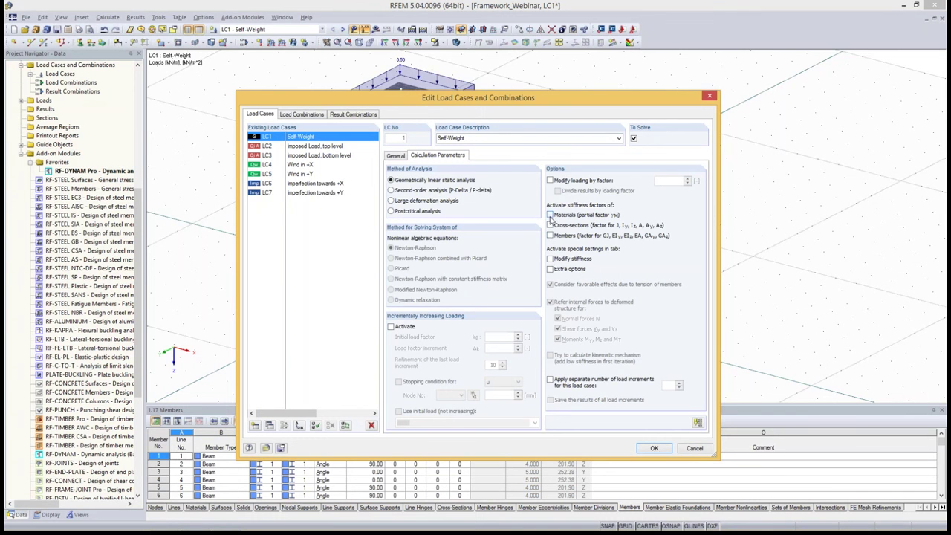
left_click(550, 259)
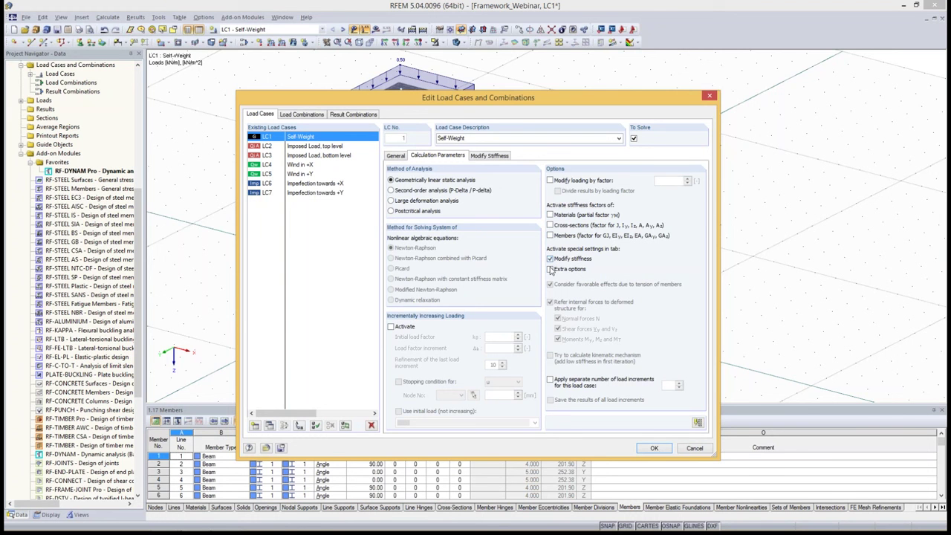
left_click(550, 269)
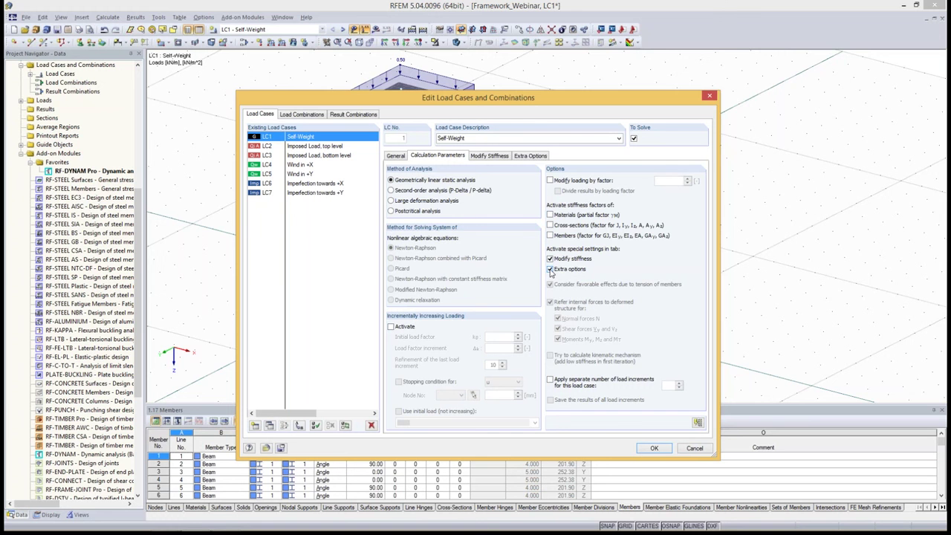
left_click(496, 157)
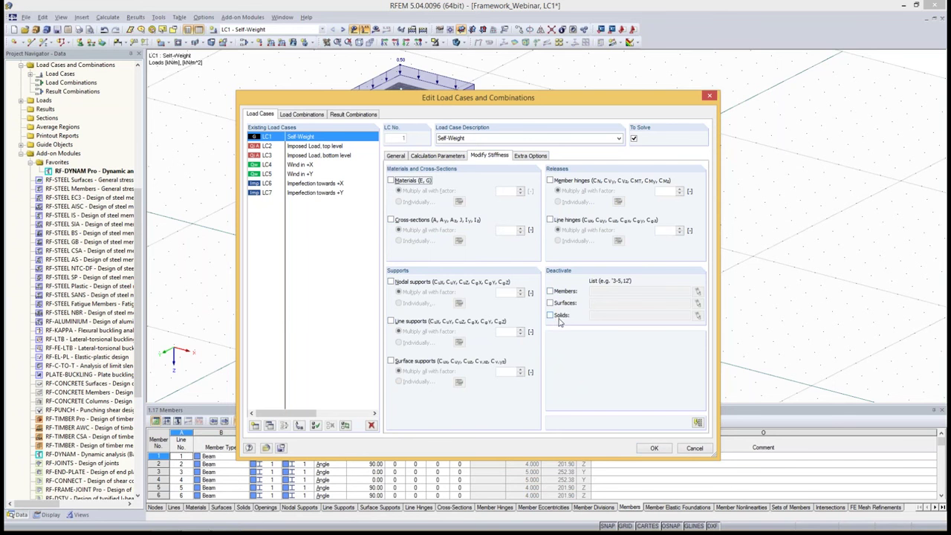
left_click(543, 156)
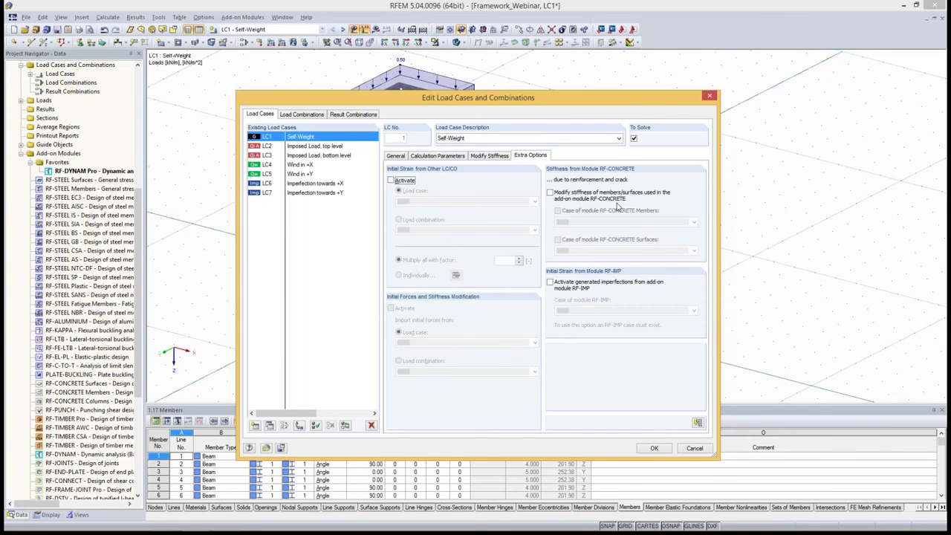
left_click(454, 157)
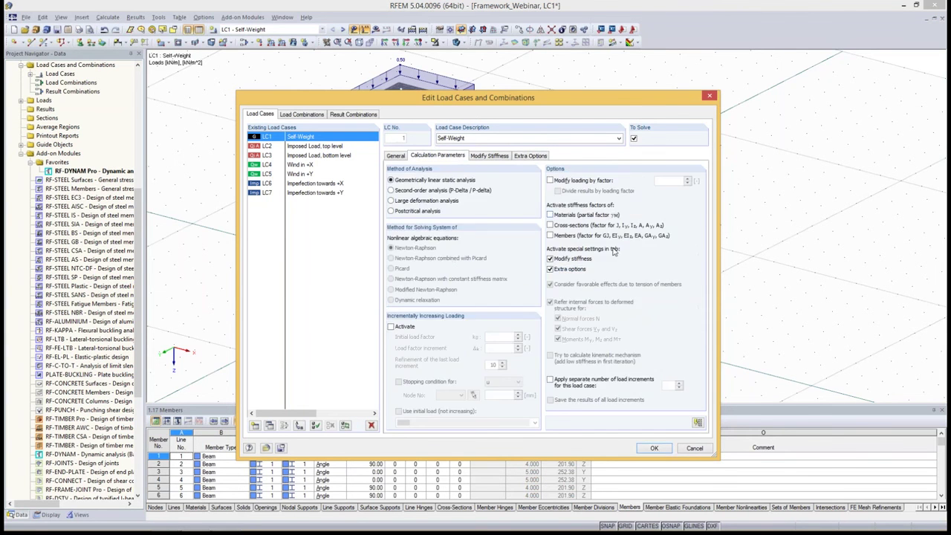
left_click(551, 259)
left_click(550, 269)
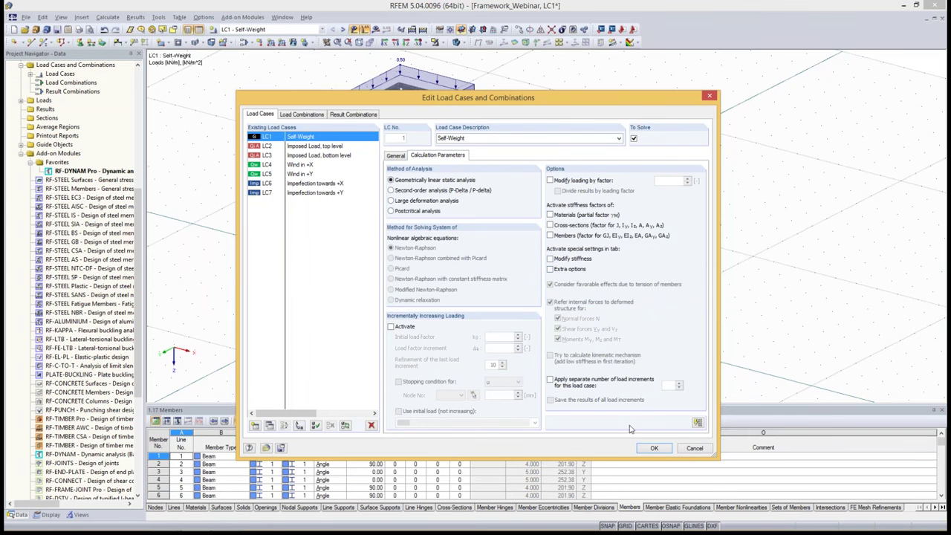
left_click(666, 449)
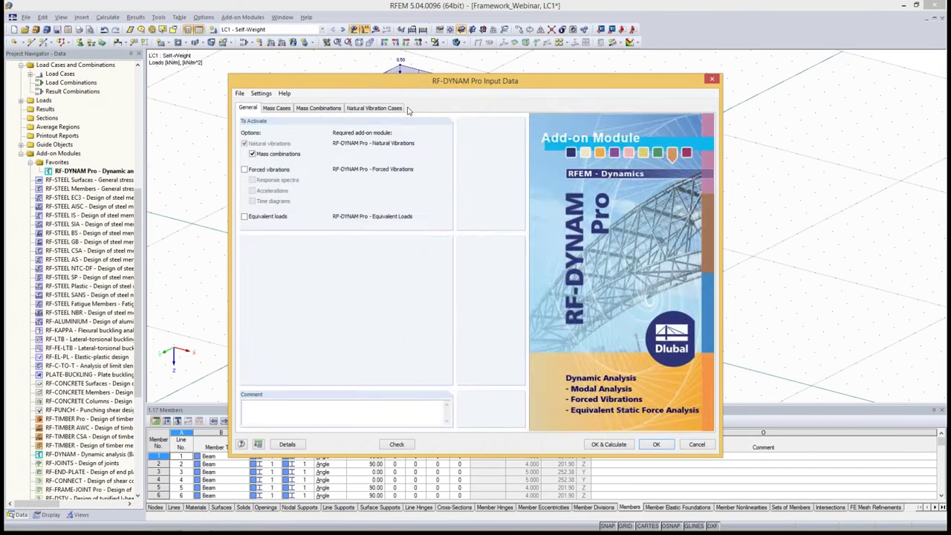
Reopen the RF-DYNAM Pro input data, review the settings of natural vibration case NVC1, and run the calculation
left_click(401, 108)
left_click(437, 149)
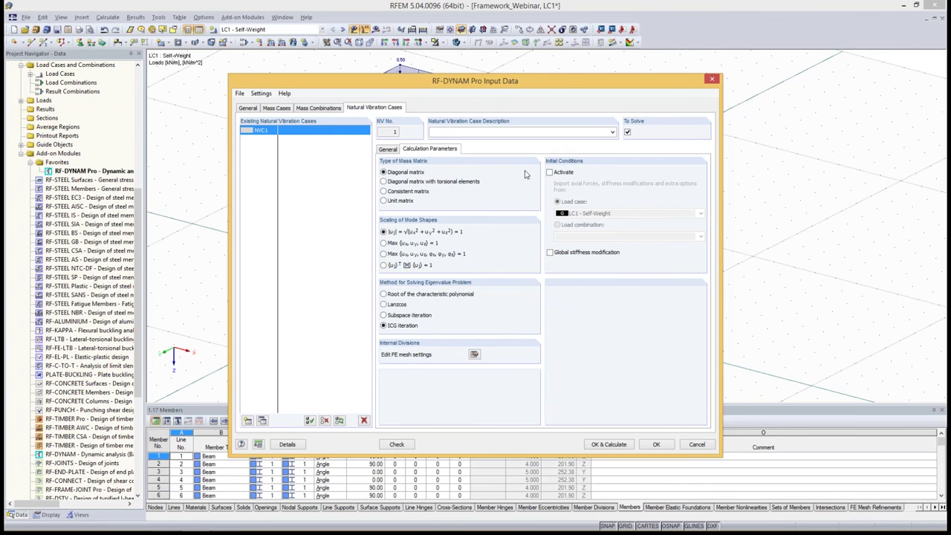
left_click_drag(464, 83, 276, 98)
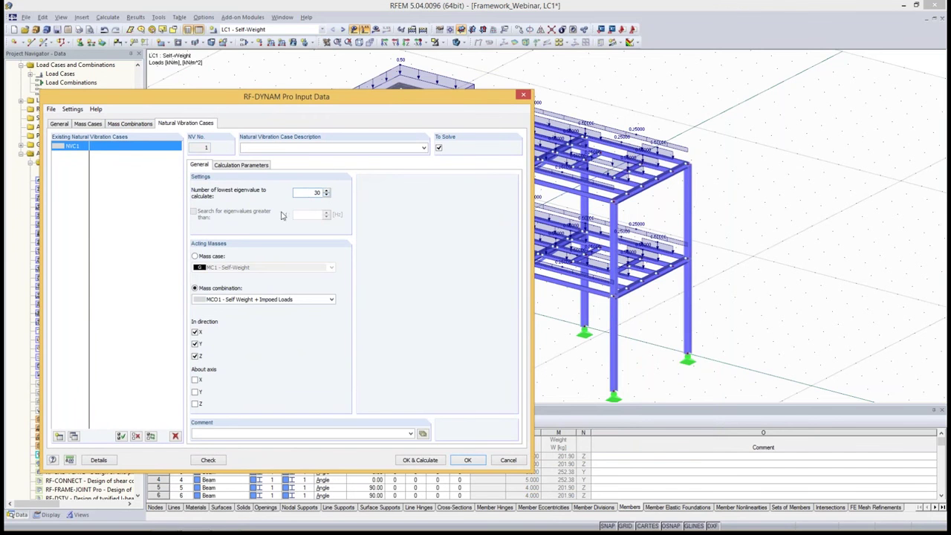
left_click(418, 460)
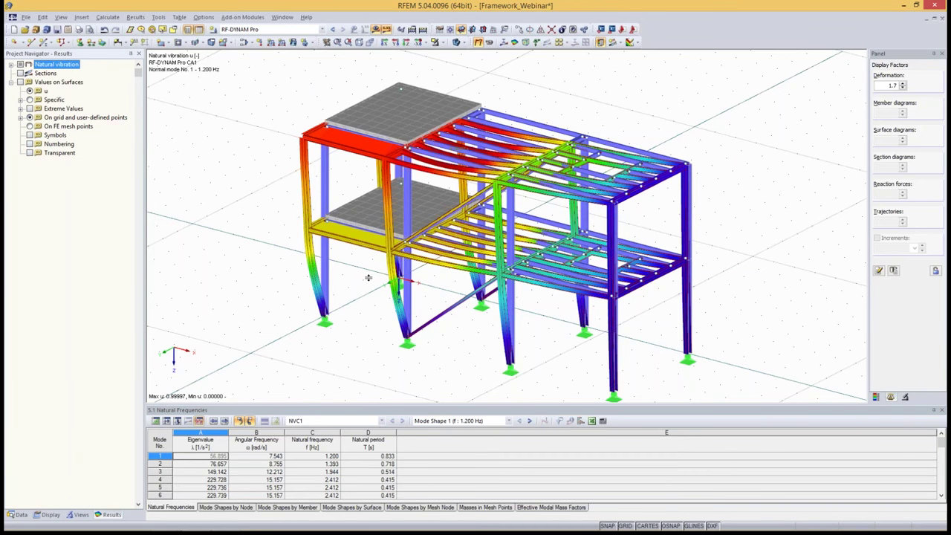
Enlarge the natural frequencies table and fit the deformed framework into the remaining model view
left_click_drag(368, 406, 368, 280)
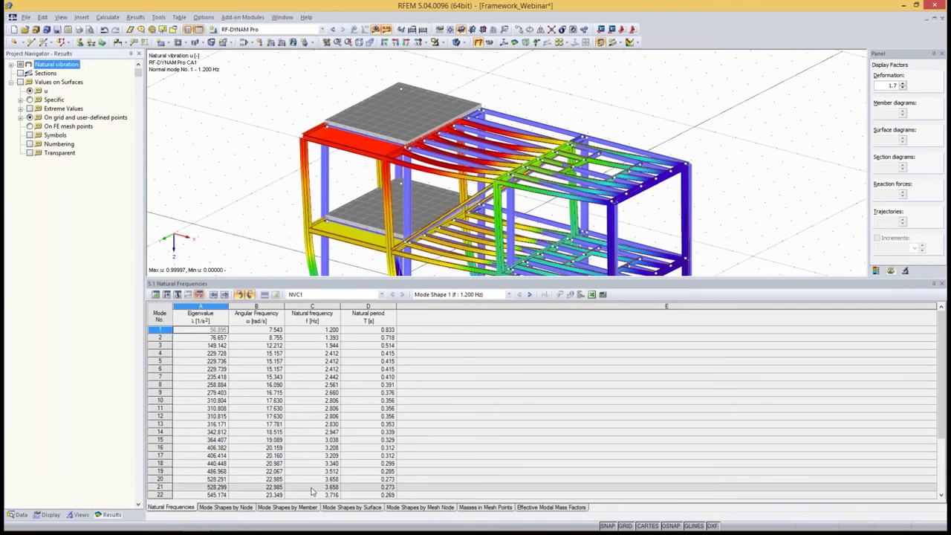
scroll(784, 202, "down", 2)
middle_click_drag(784, 201, 547, 151)
scroll(487, 164, "up", 1)
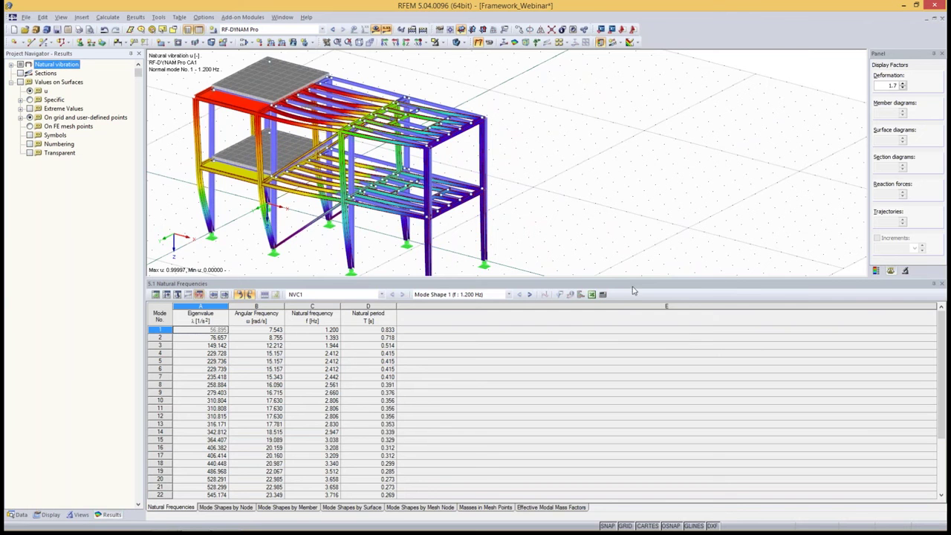
left_click_drag(633, 287, 614, 301)
double_click(613, 300)
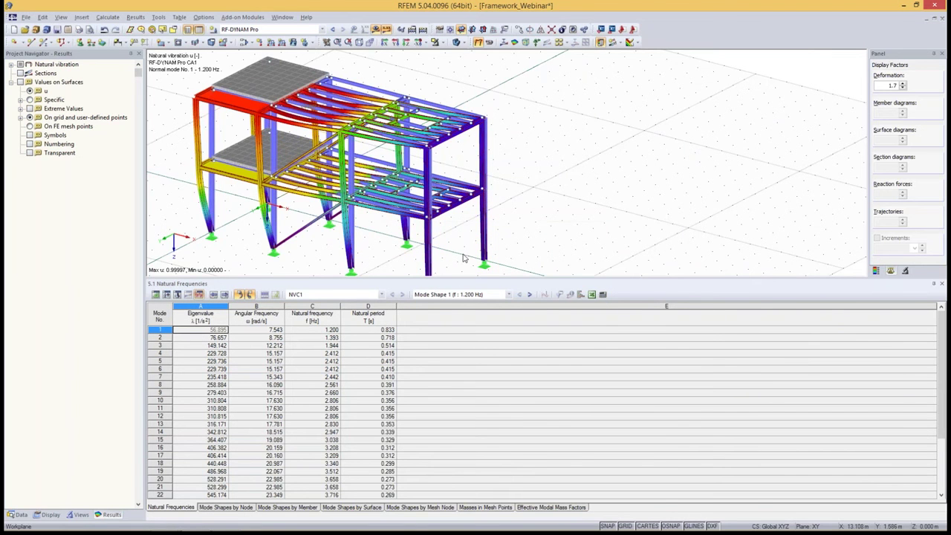
middle_click_drag(467, 253, 440, 229, "ctrl")
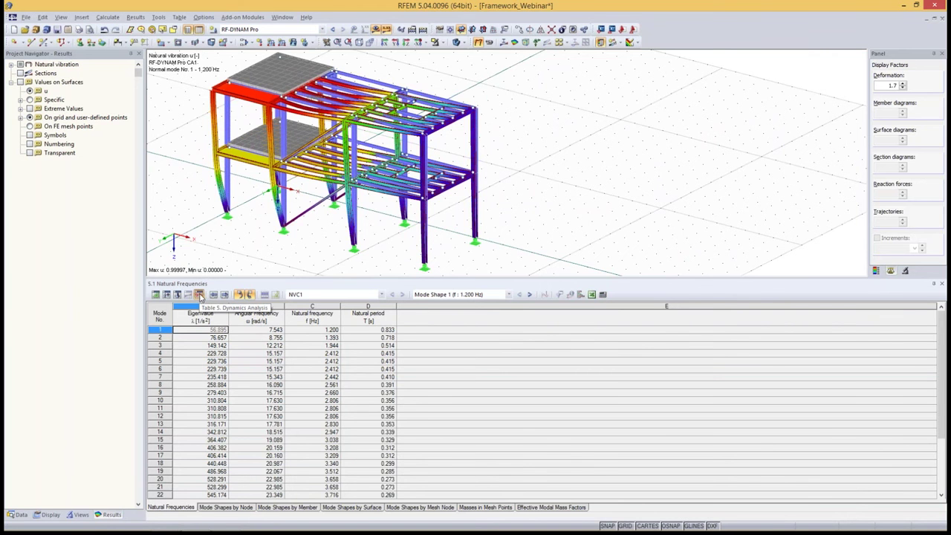
Check which natural vibration cases and mode shapes can be displayed, keeping mode shape 1 of NVC1 selected
left_click(361, 295)
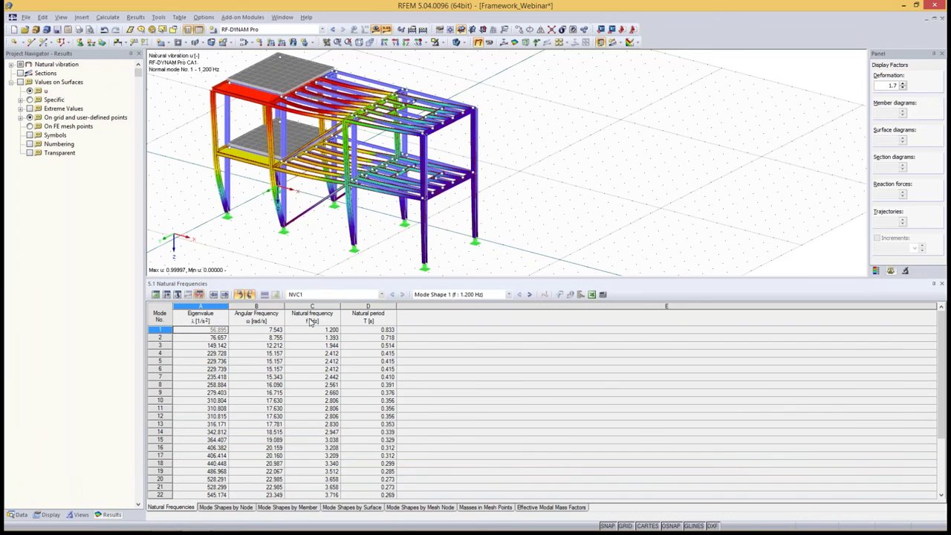
left_click(313, 300)
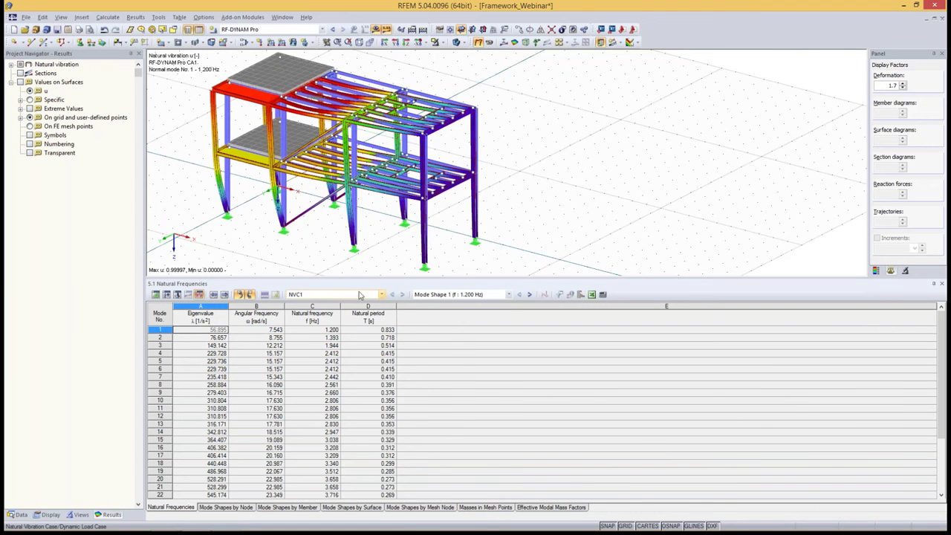
left_click(440, 295)
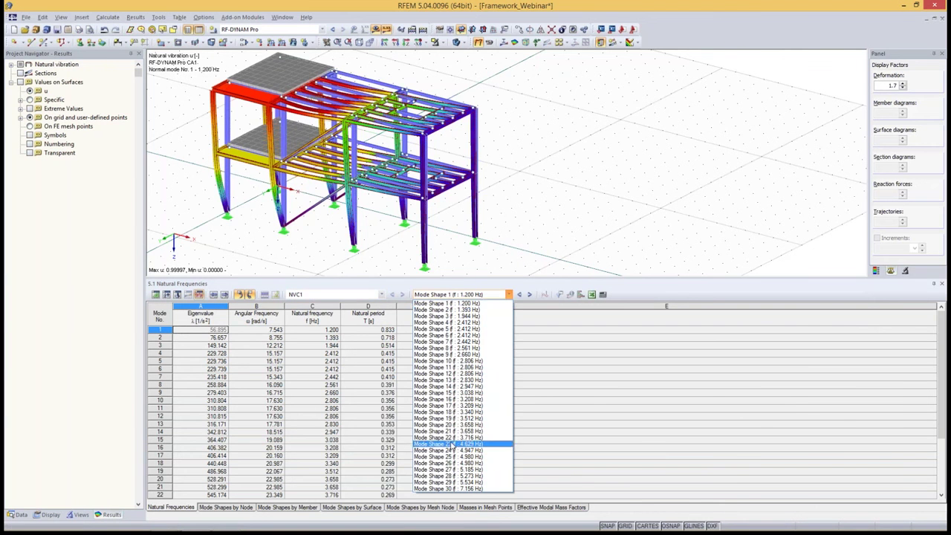
left_click(451, 304)
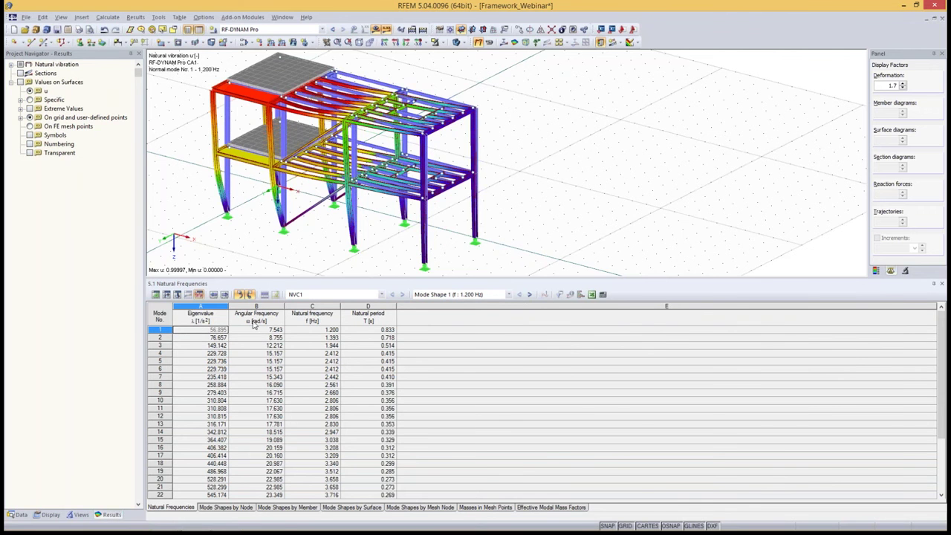
Step through modes 1 to 4 in the natural frequencies table to view their mode shapes on the framework
left_click(362, 330)
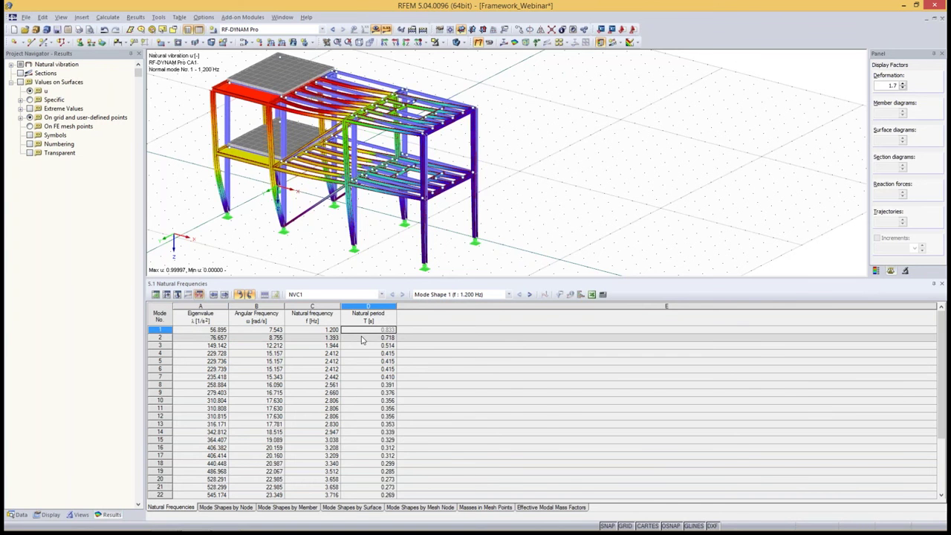
left_click(362, 339)
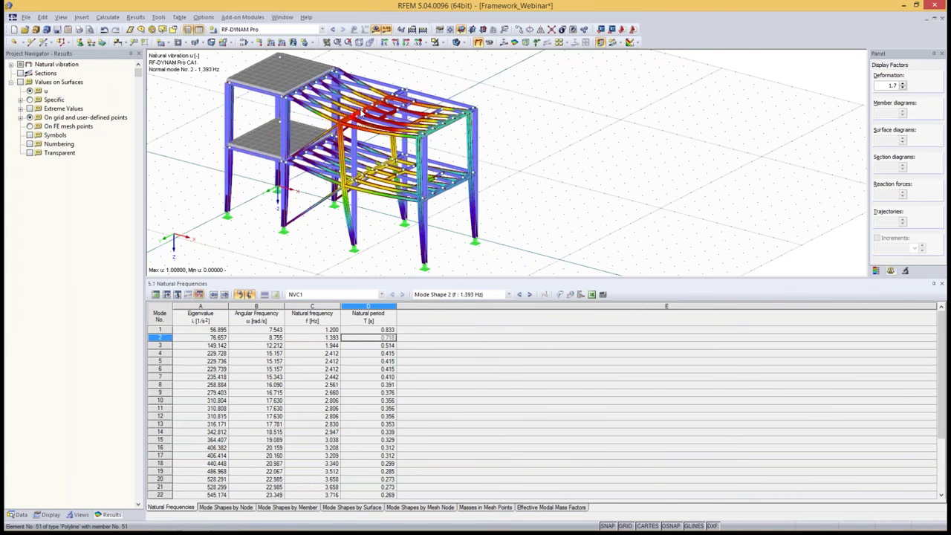
left_click(374, 346)
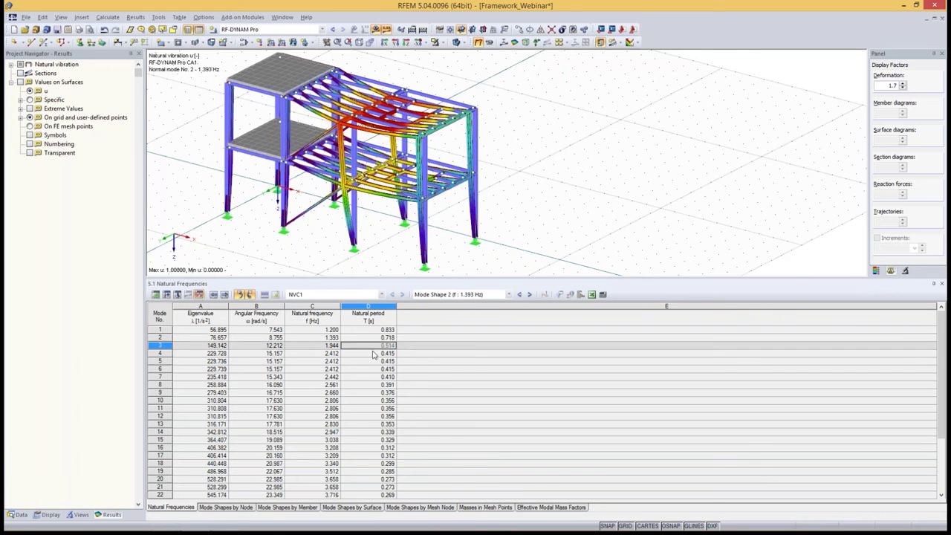
left_click(368, 353)
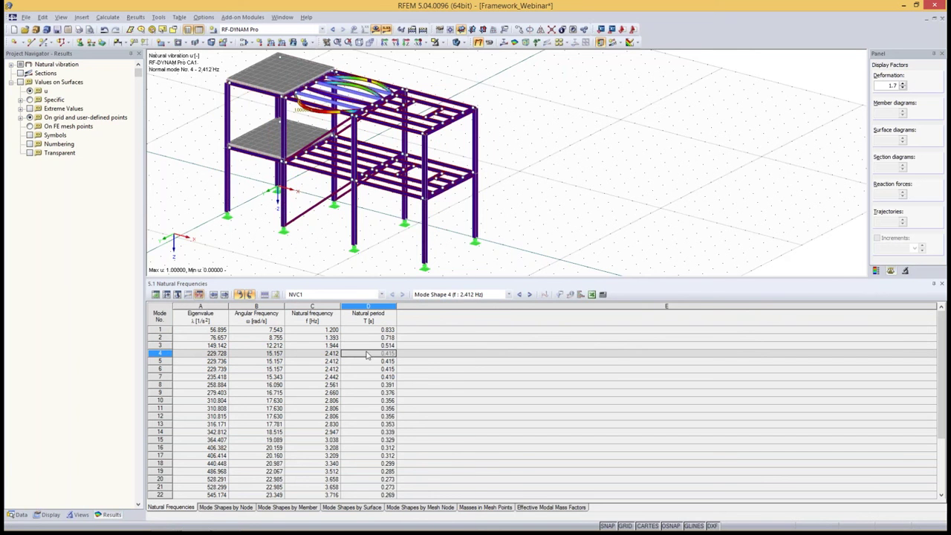
Review the standardized mode shape results by node, member, surface and mesh node, including those of the lower corner column
left_click(230, 508)
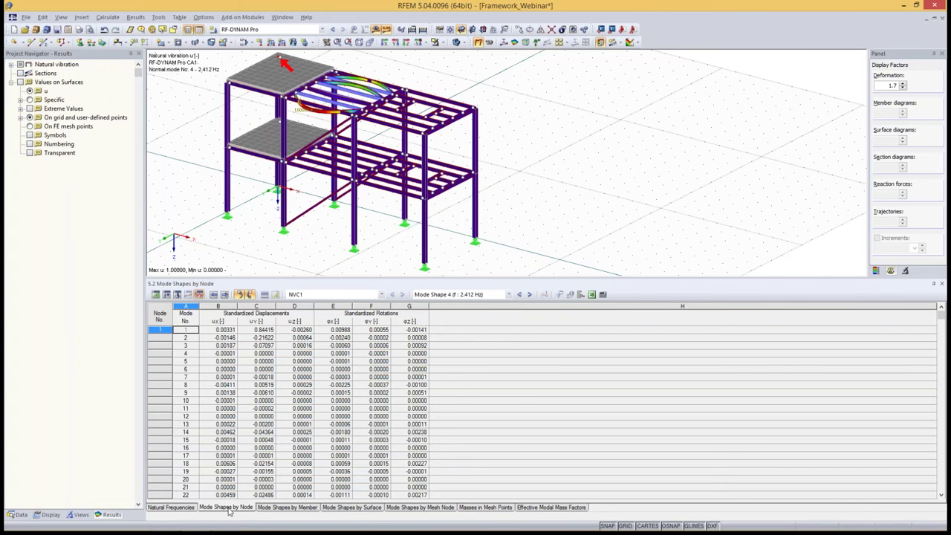
left_click(289, 508)
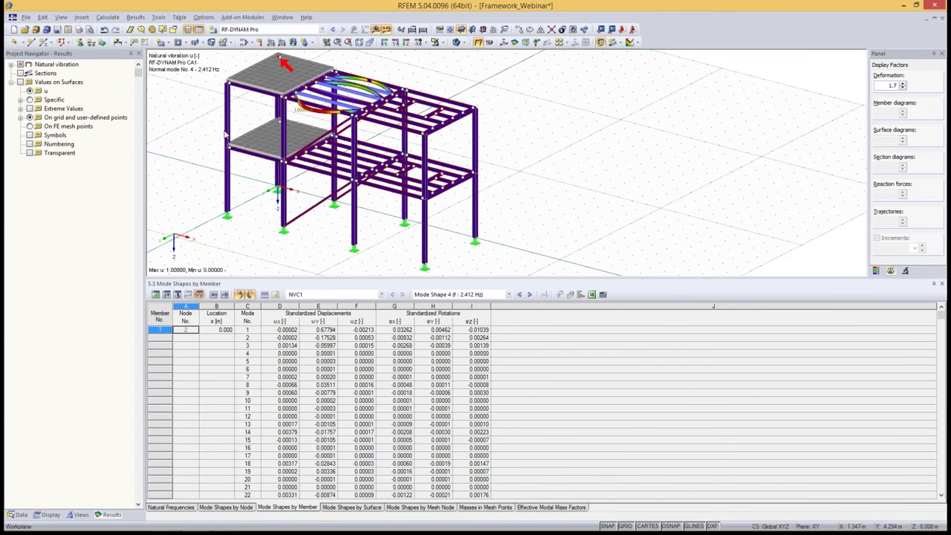
left_click(229, 188)
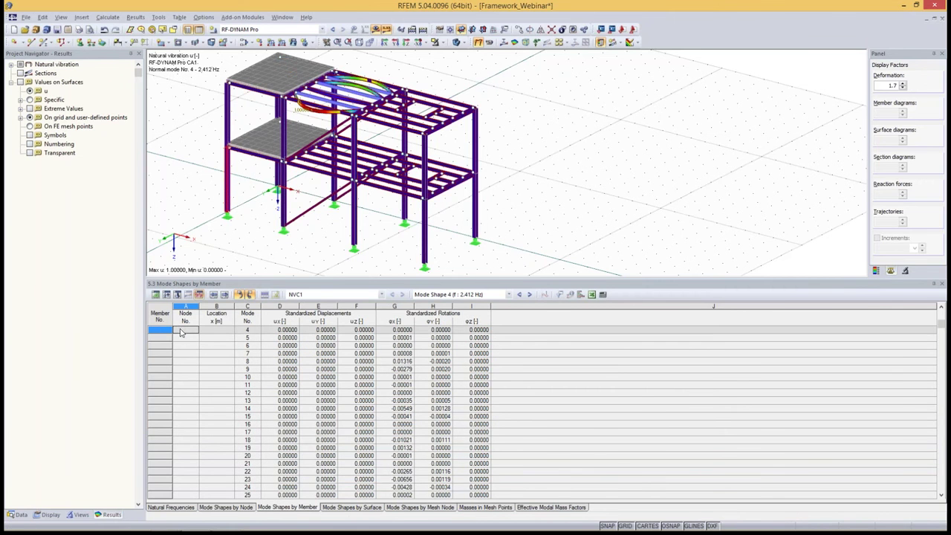
scroll(181, 342, "up", 2)
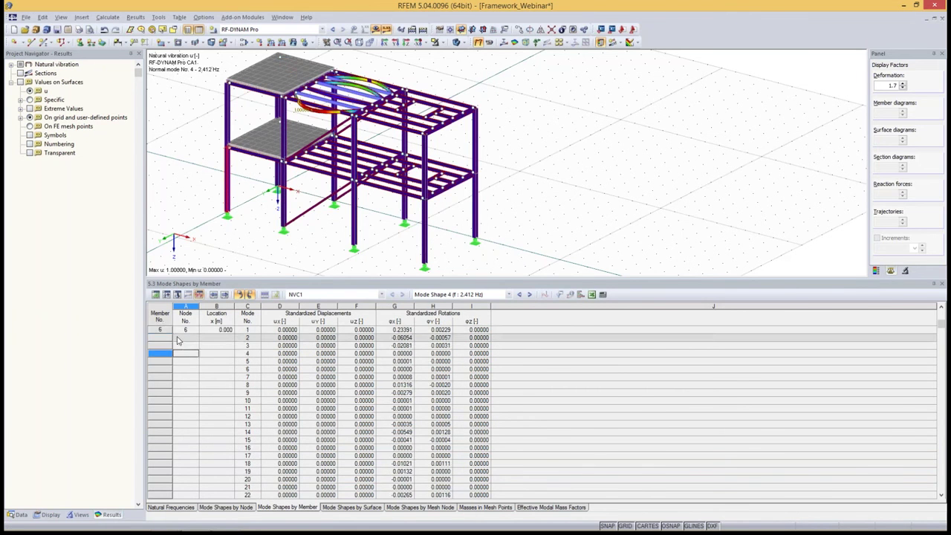
left_click(183, 355)
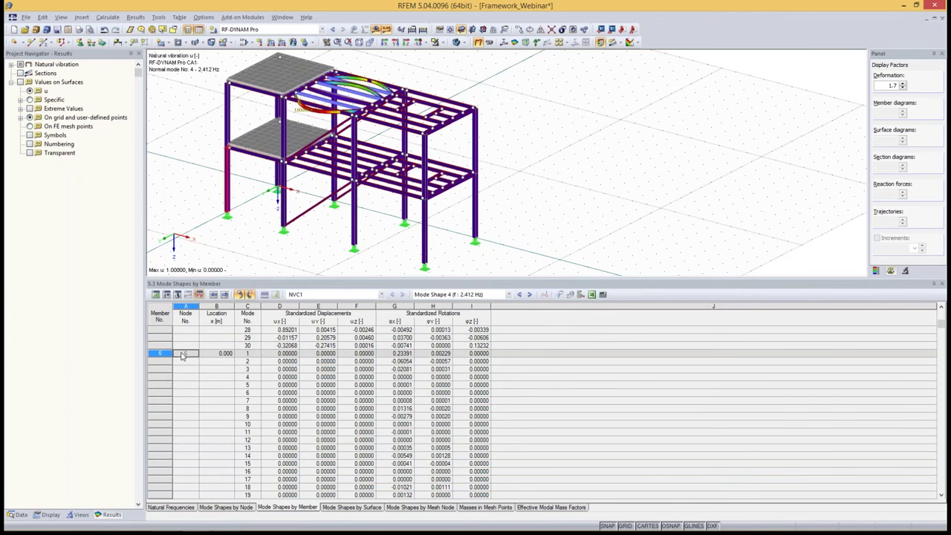
left_click(351, 508)
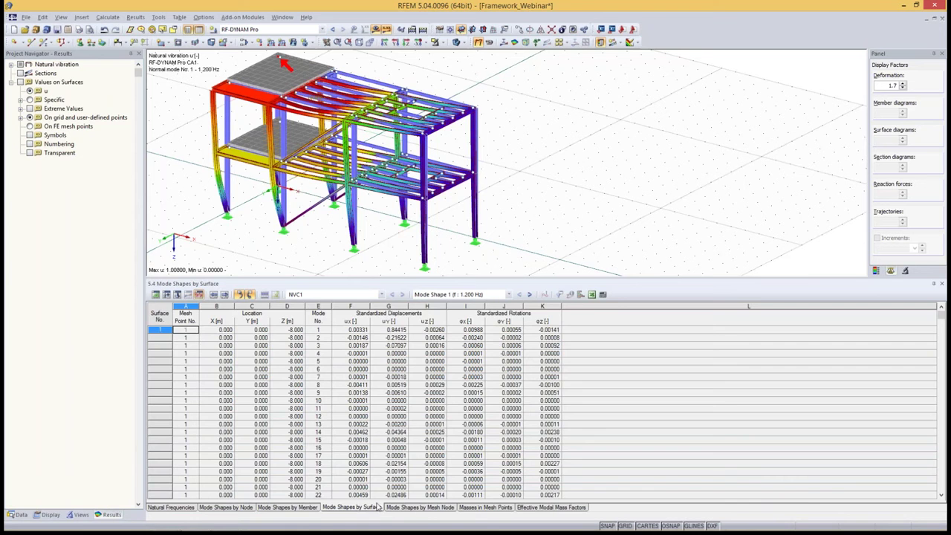
left_click(421, 508)
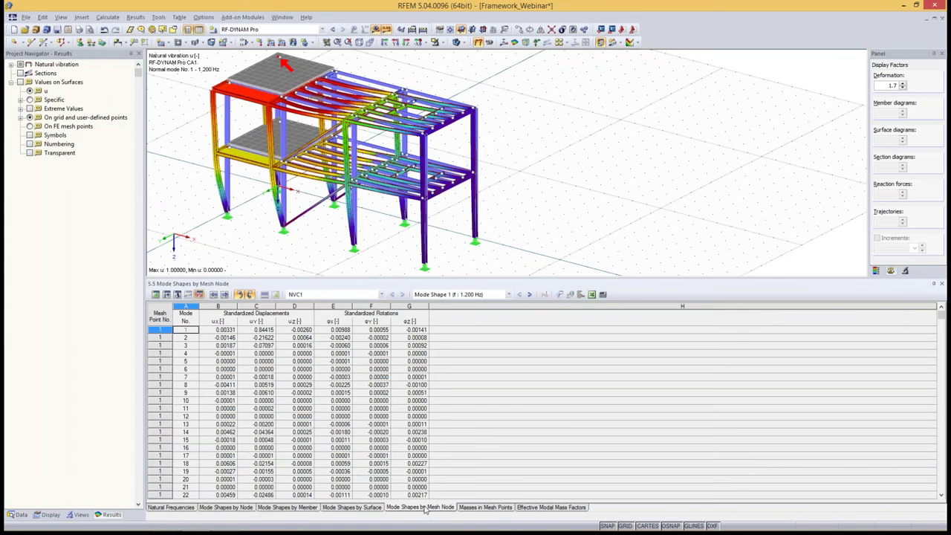
Examine the masses in mesh points in the X, Y and Z directions, down to their sums at the table's end
left_click(480, 508)
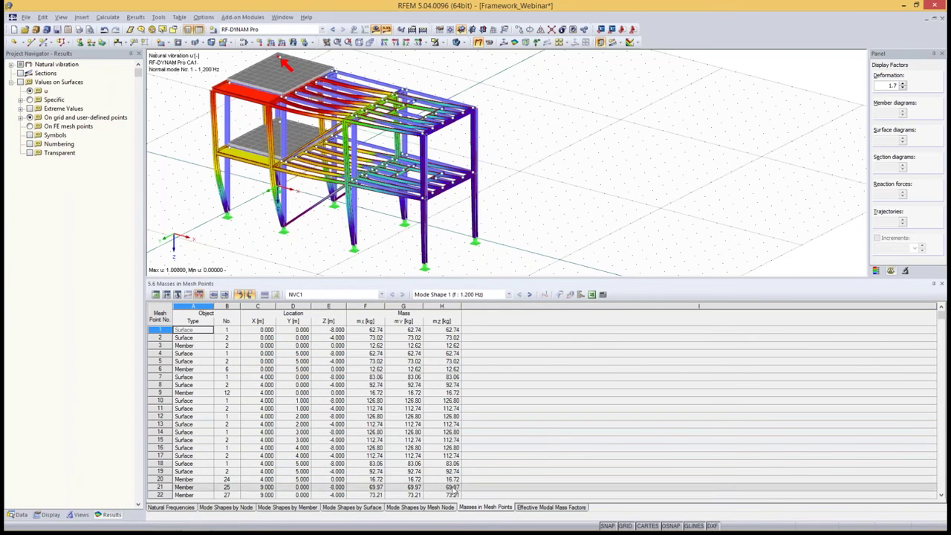
left_click(364, 330)
left_click(404, 330)
left_click(442, 330)
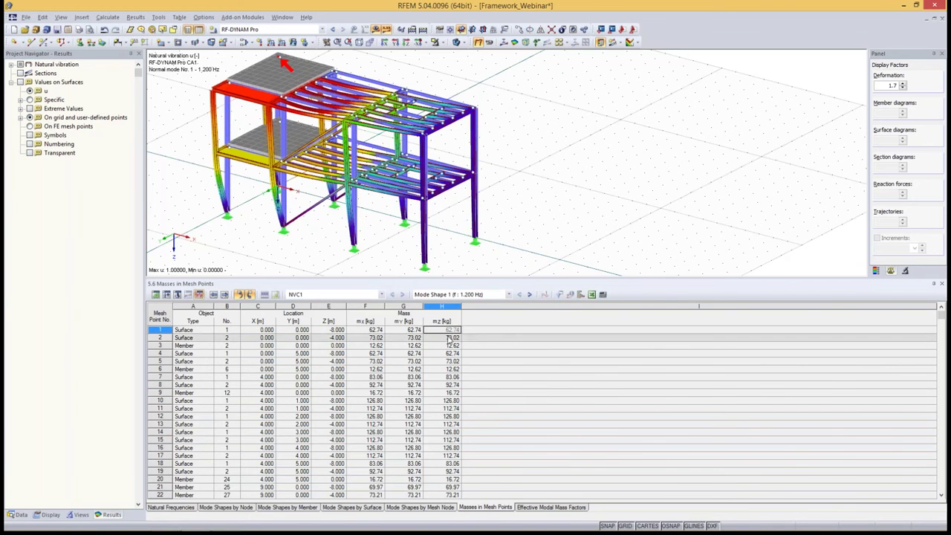
left_click(449, 338)
key("Page_Down")
key("Page_Down")
key("Page_Down")
key("Page_Down")
key("Page_Down")
key("Page_Down")
key("Page_Down")
key("Page_Down")
key("Page_Down")
key("Page_Down")
key("Page_Down")
key("Page_Down")
key("Page_Down")
key("Page_Down")
key("Page_Down")
key("Page_Down")
key("Page_Down")
key("Page_Down")
key("Page_Down")
key("Page_Down")
key("Page_Down")
key("Page_Down")
key("Page_Down")
key("Page_Down")
key("Page_Down")
key("Page_Down")
key("Page_Down")
key("Page_Down")
key("Page_Down")
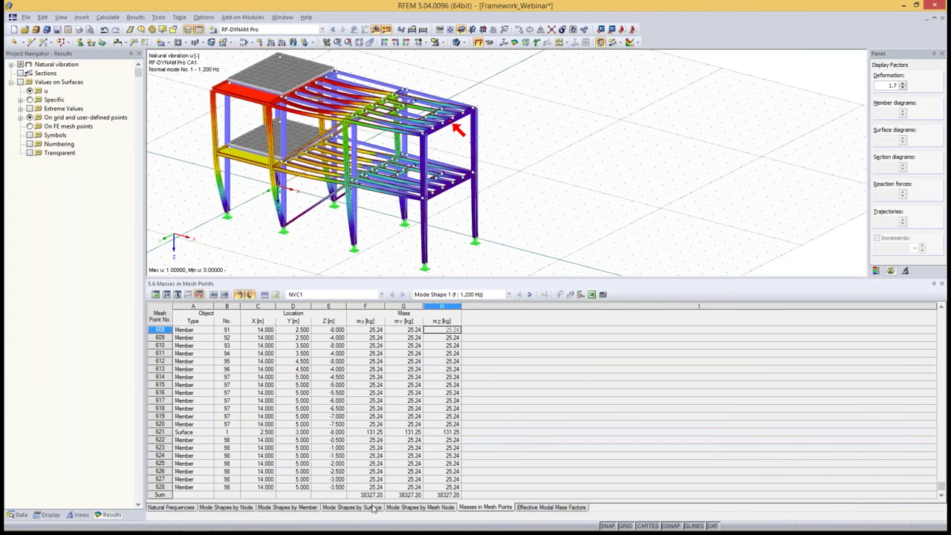
Compare the sums of the mesh point masses in the X, Y and Z directions
left_click(357, 494)
left_click(403, 494)
left_click(442, 495)
left_click(412, 495)
left_click(371, 495)
key("Right")
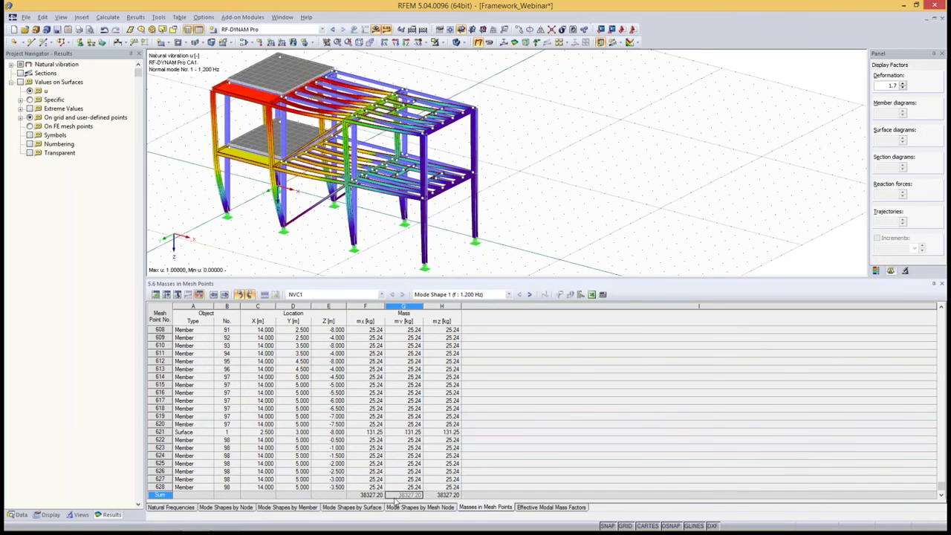
left_click(435, 495)
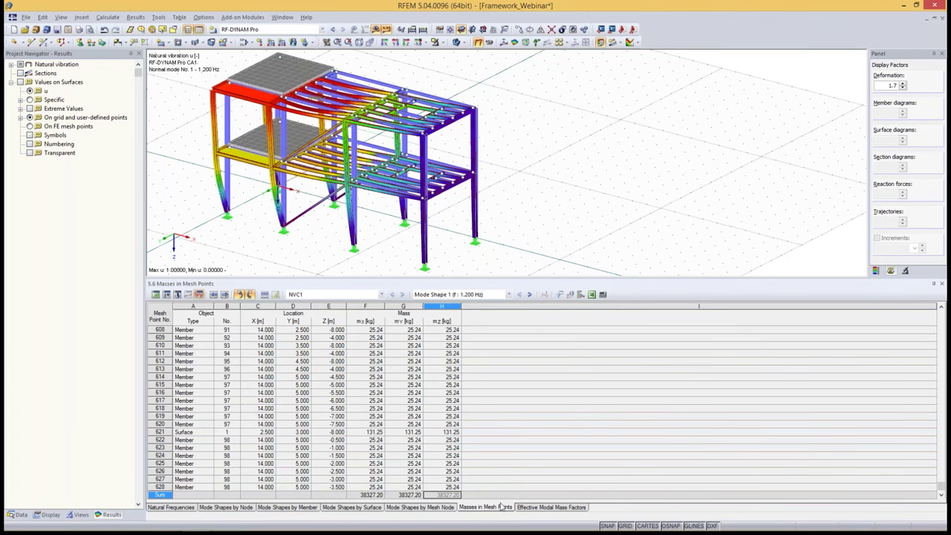
Review the effective modal mass factors with their sums, and view the mode shapes of modes 1, 2 and 28
left_click(549, 507)
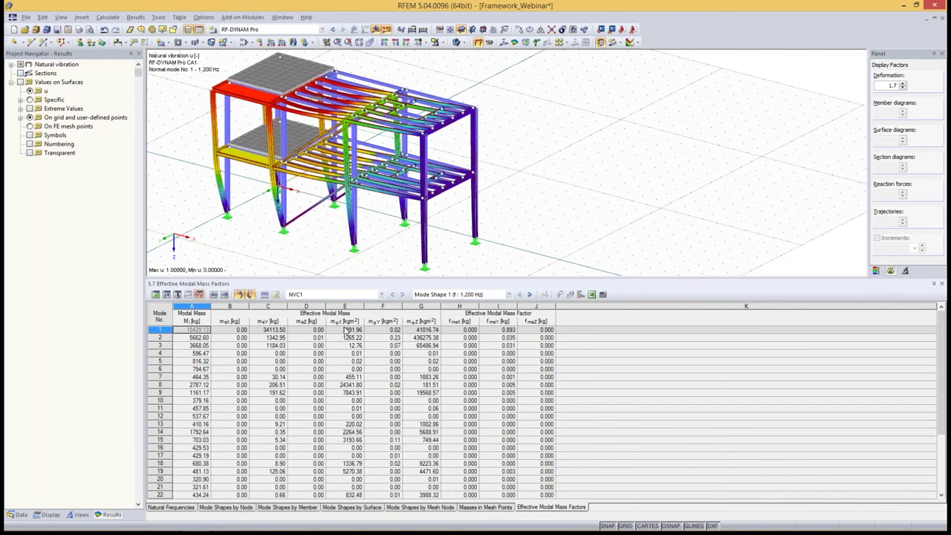
left_click_drag(945, 337, 940, 447)
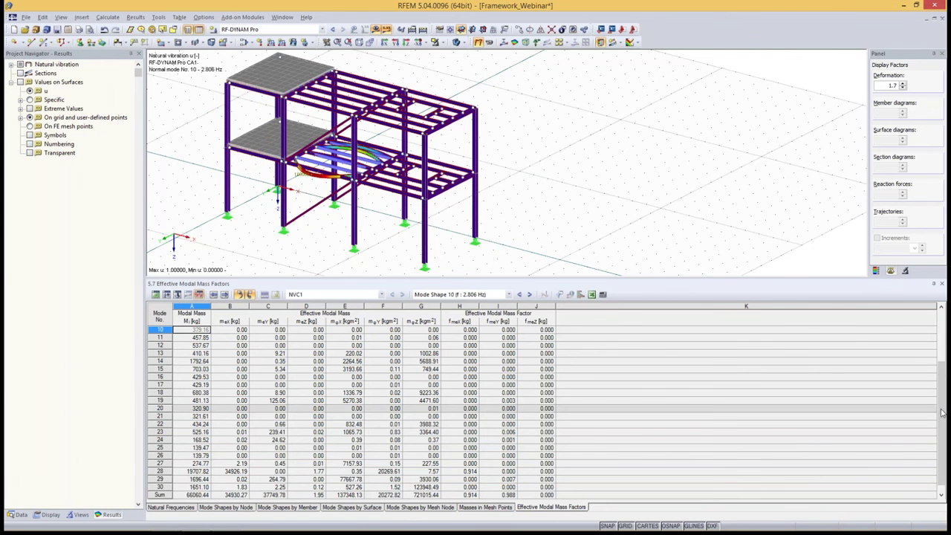
scroll(941, 411, "up", 3)
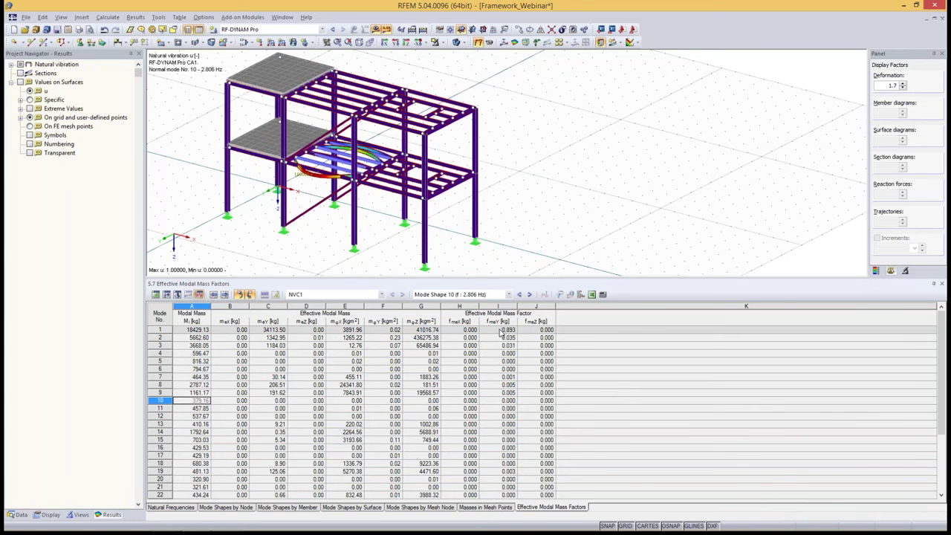
left_click(501, 331)
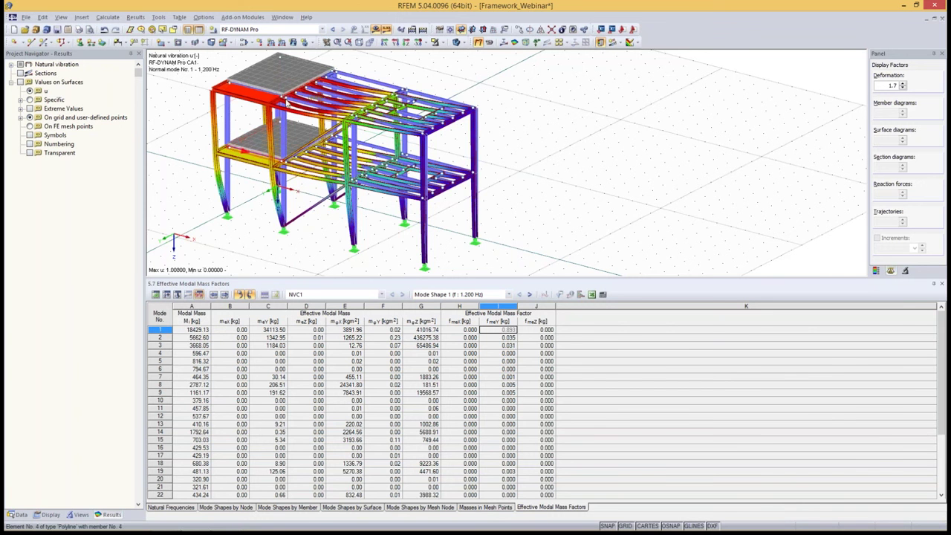
left_click(491, 339)
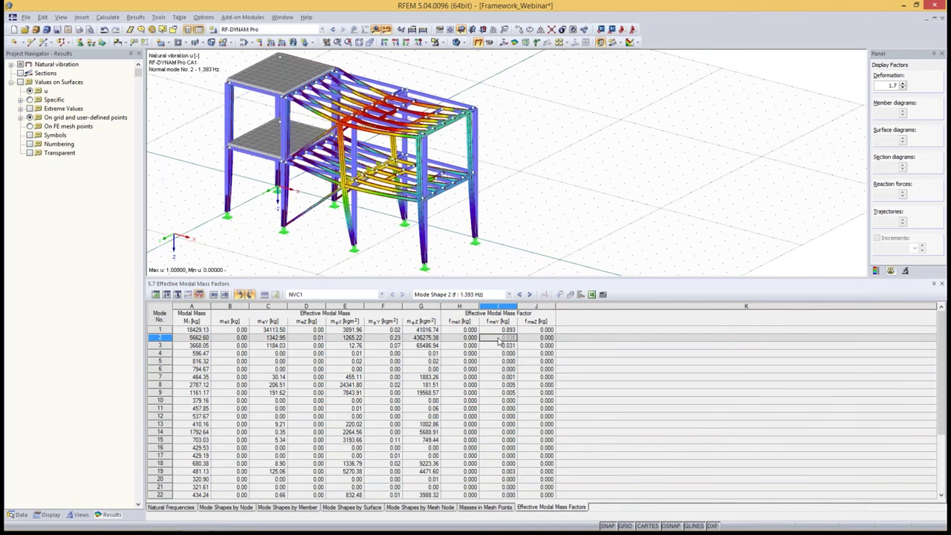
scroll(499, 343, "down", 3)
scroll(461, 342, "down", 5)
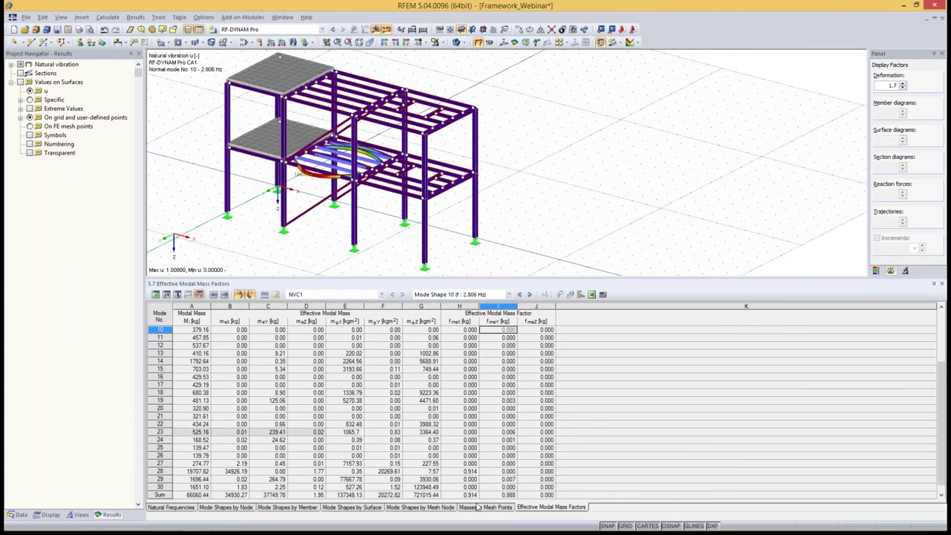
left_click(469, 473)
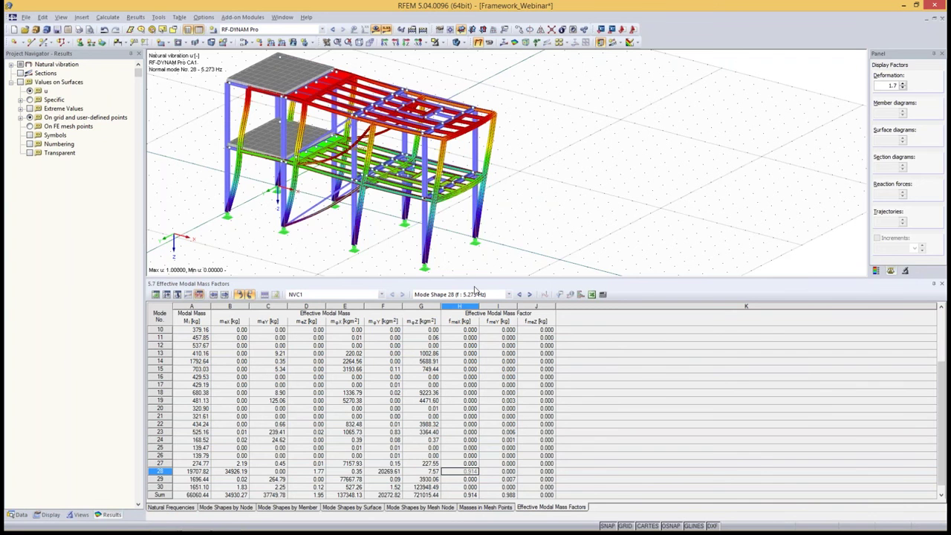
Reopen the RF-DYNAM Pro input data, activate equivalent loads, and bring up the response spectra settings
left_click(19, 515)
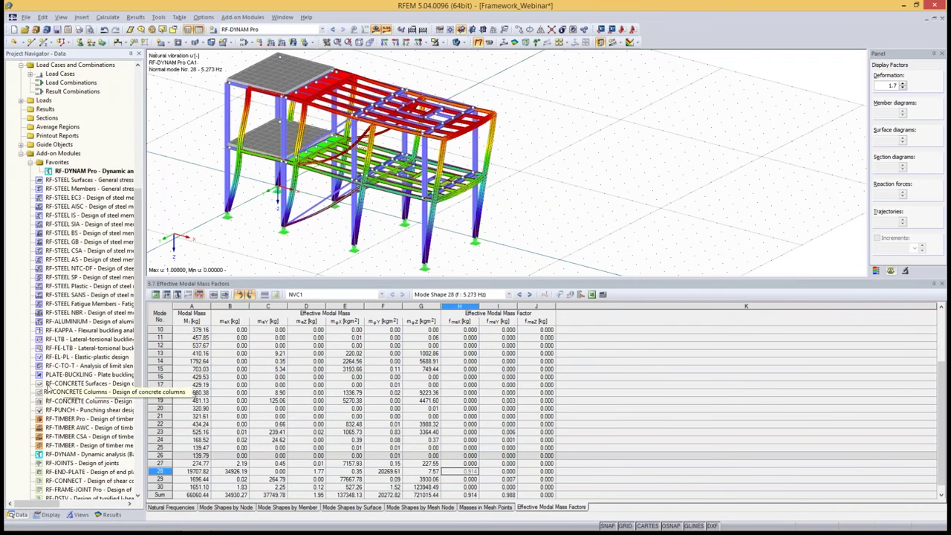
double_click(76, 172)
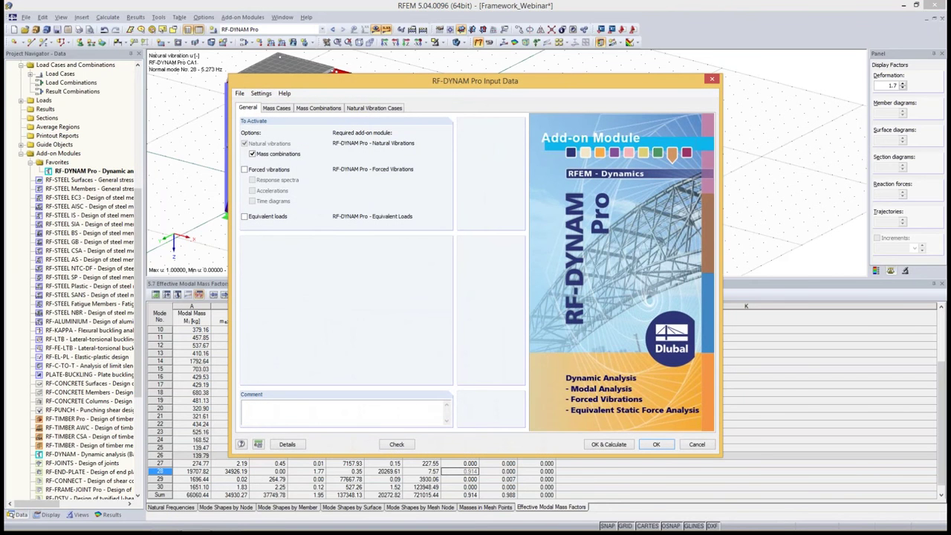
left_click(244, 217)
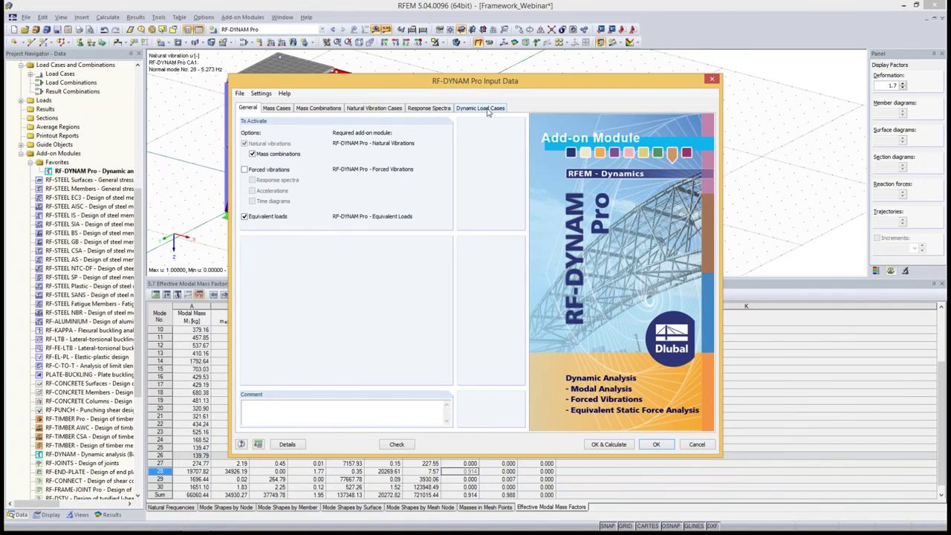
left_click(444, 110)
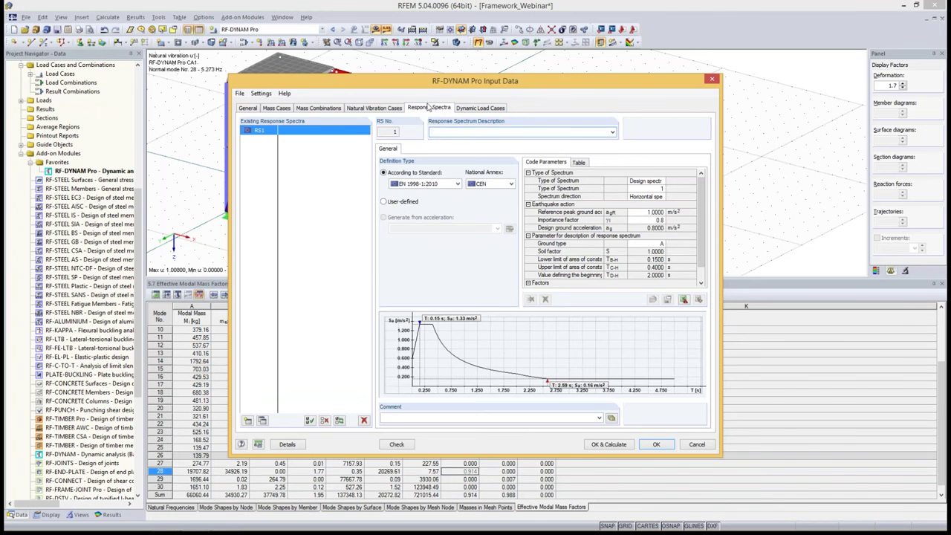
left_click_drag(423, 83, 382, 93)
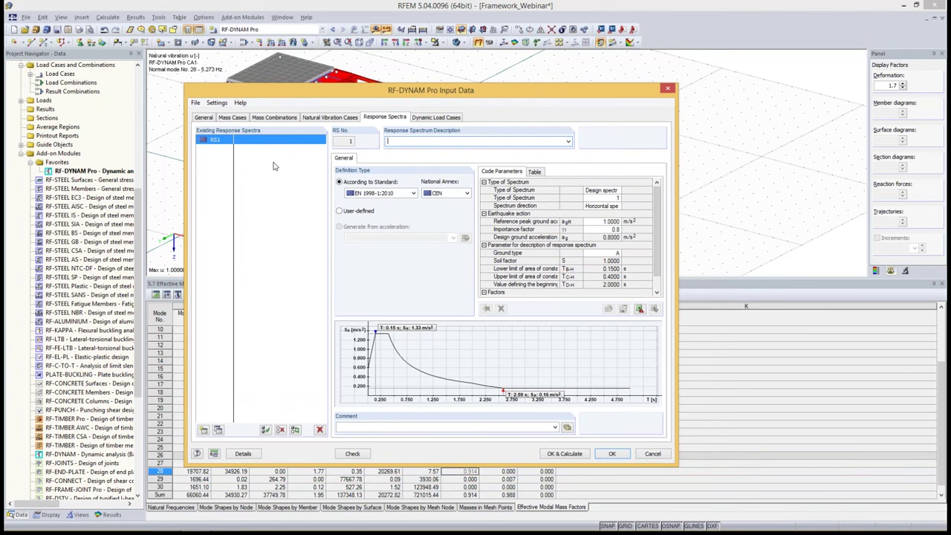
Inspect the period and acceleration table of a user-defined response spectrum, and return the definition type to According to Standard
left_click(357, 212)
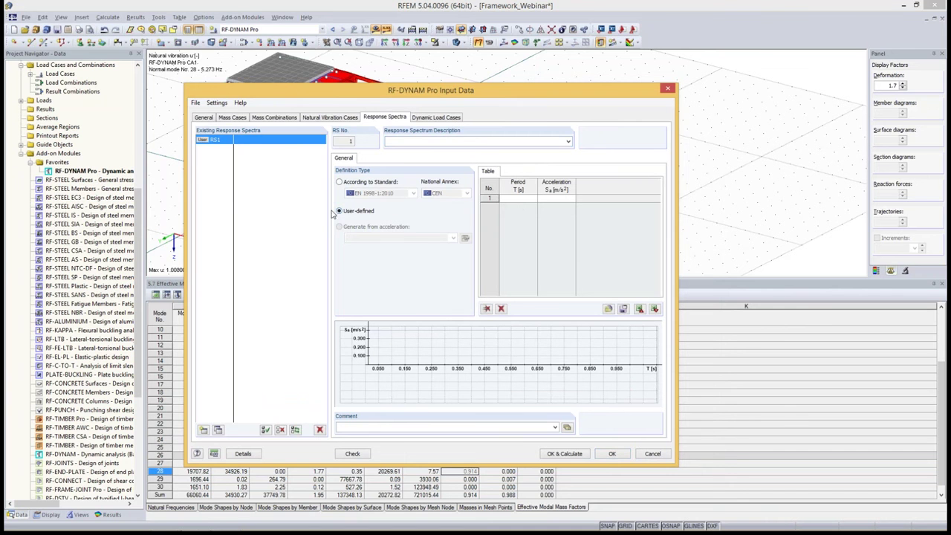
left_click(561, 199)
left_click(561, 199)
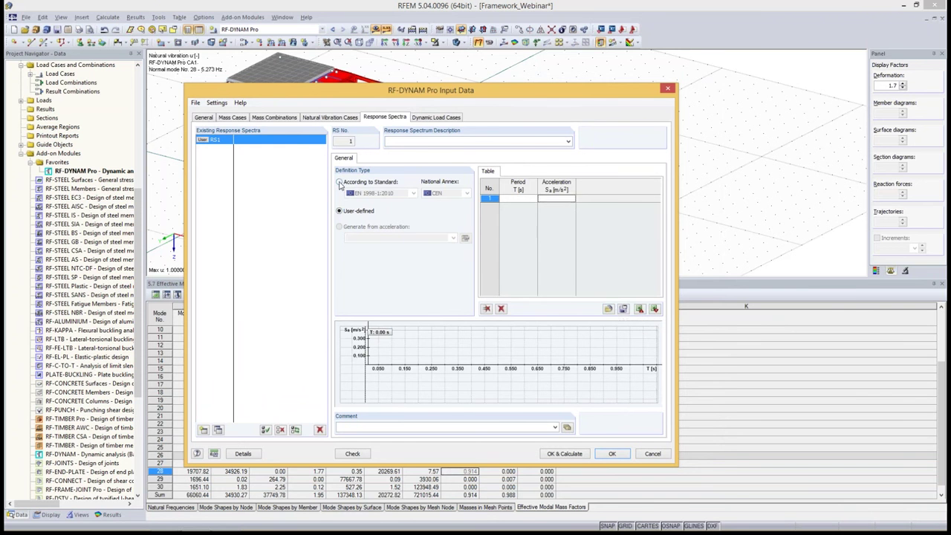
left_click(340, 183)
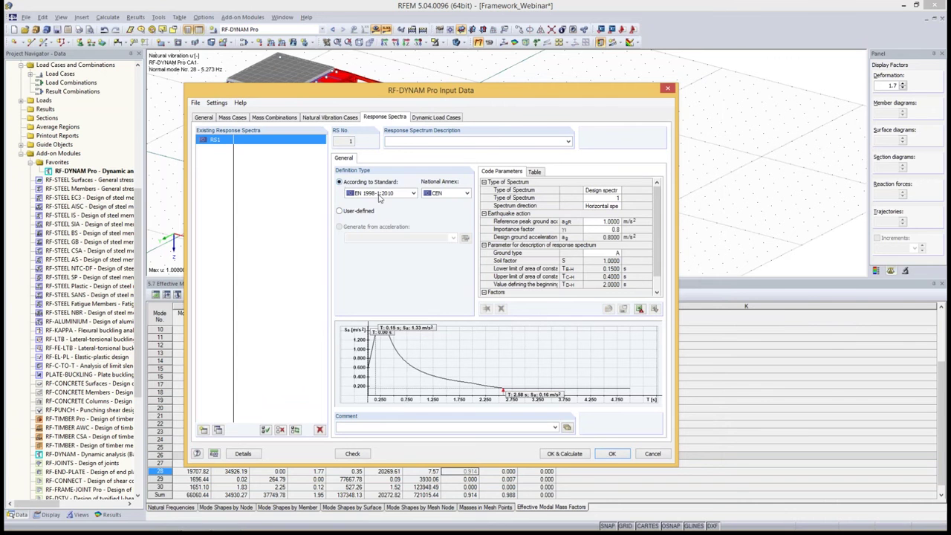
Examine the available standards and national annexes for the response spectrum, keeping EN 1998-1:2010 with CEN
left_click(380, 194)
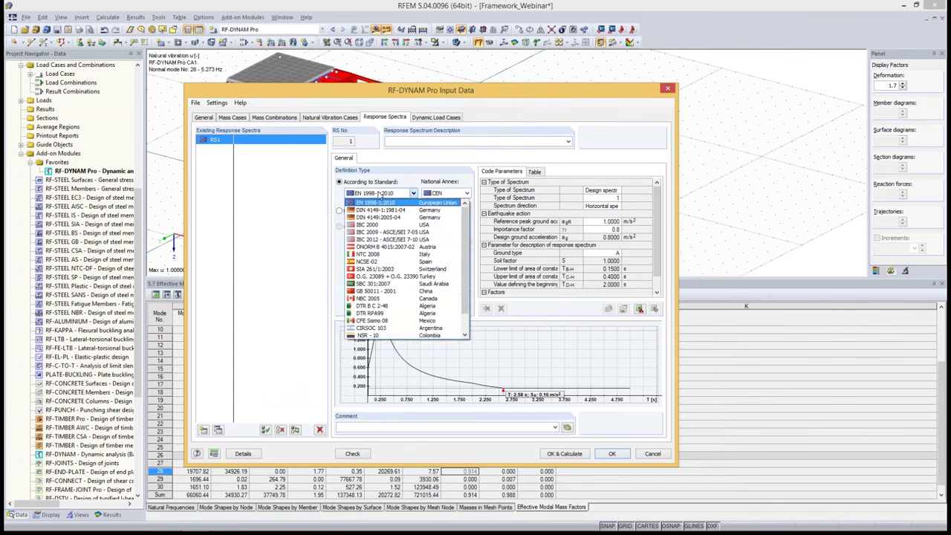
left_click(380, 194)
left_click(446, 194)
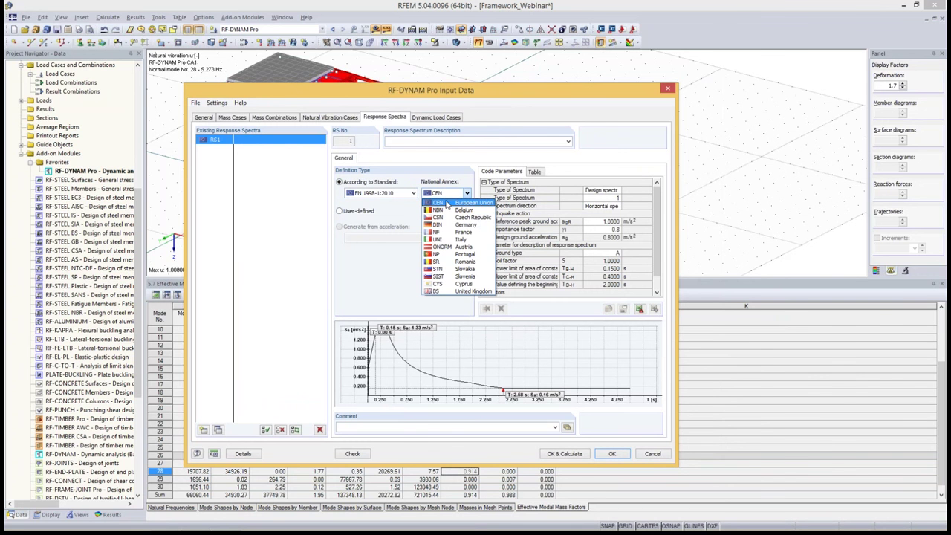
left_click(447, 203)
left_click(387, 194)
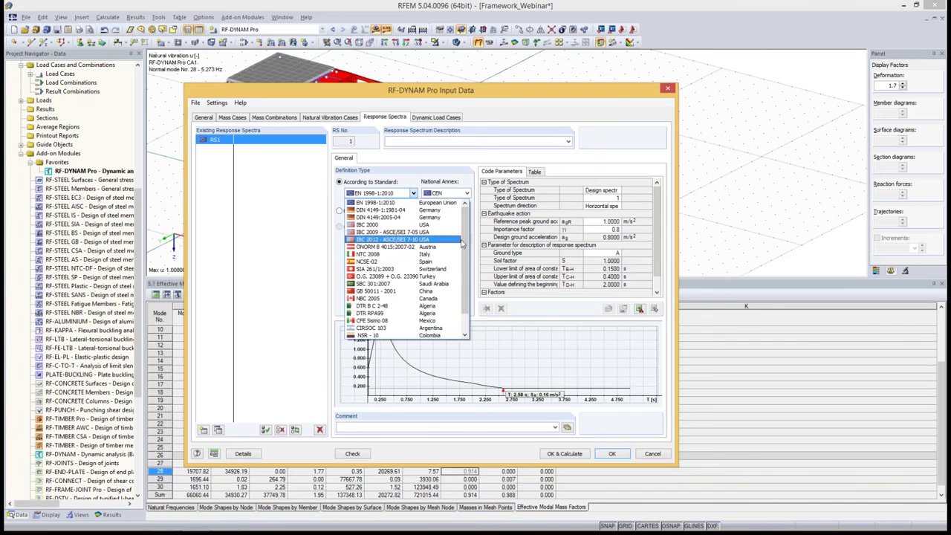
left_click_drag(468, 238, 468, 275)
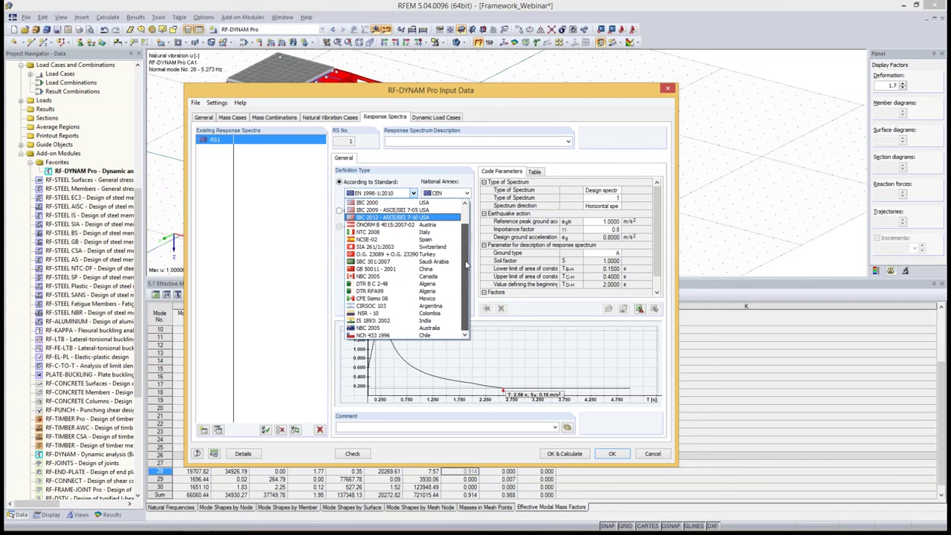
scroll(465, 247, "up", 1)
left_click_drag(465, 238, 465, 262)
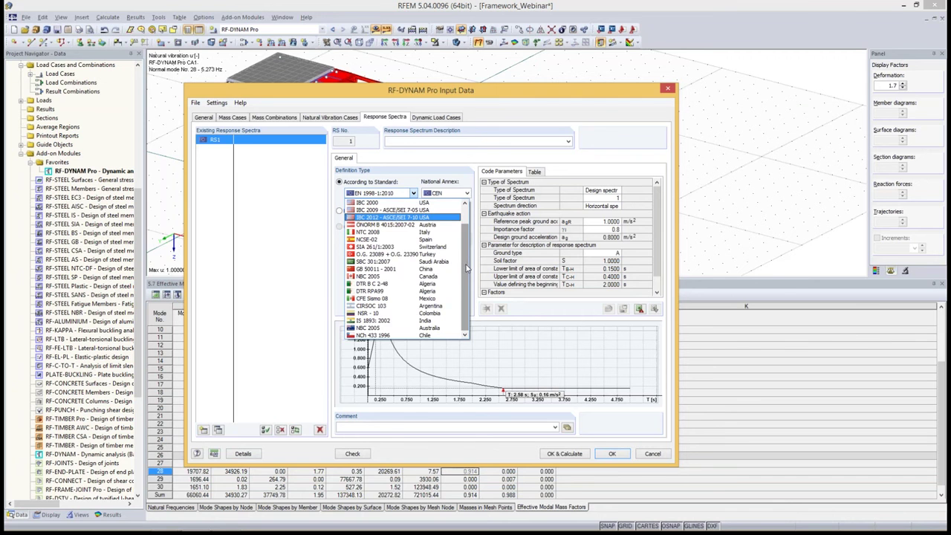
scroll(465, 269, "up", 1)
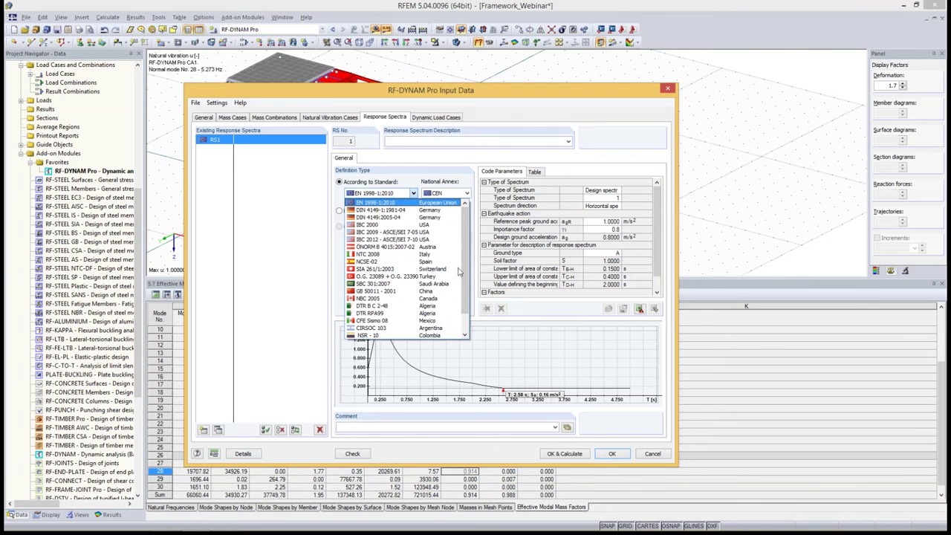
left_click(388, 203)
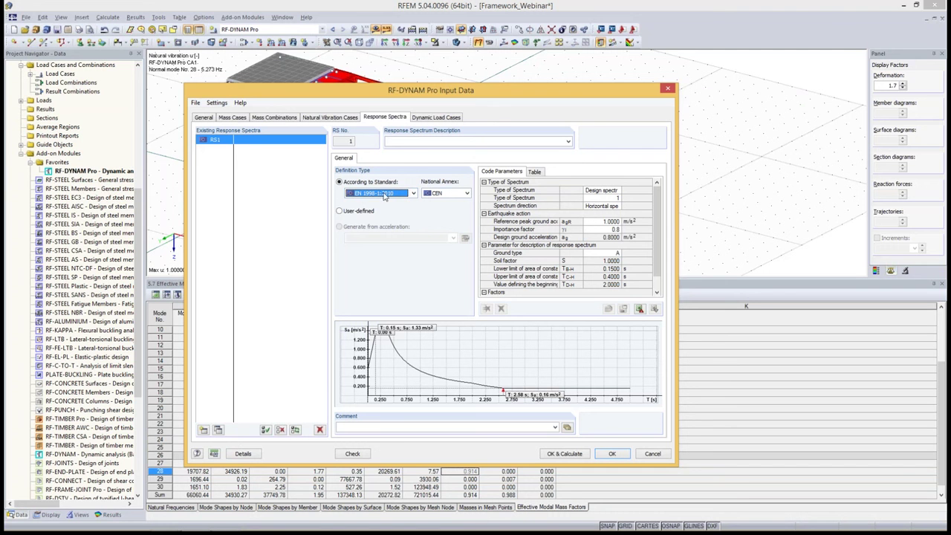
Check the spectrum type and direction options, keeping the design spectrum for linear calculation, type 1 and the horizontal direction
left_click(604, 191)
left_click(617, 191)
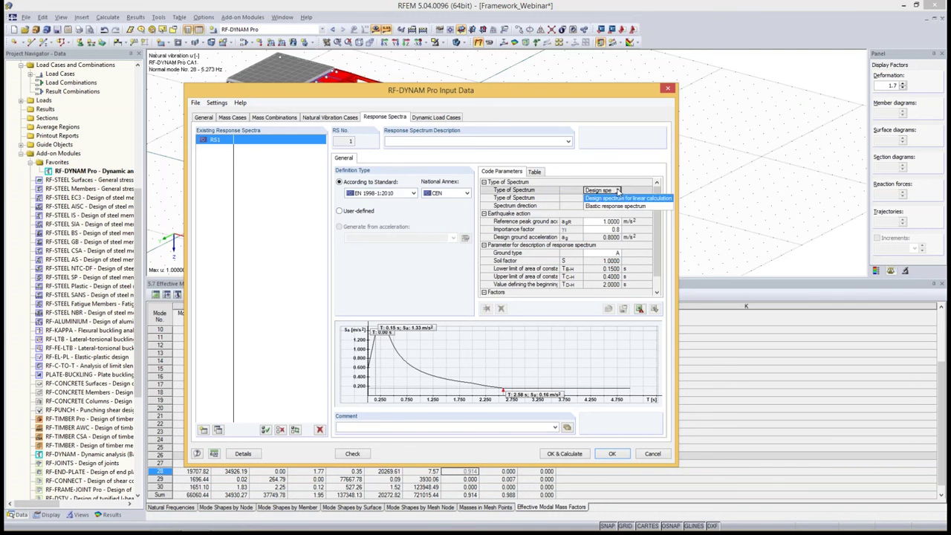
left_click(618, 198)
left_click(616, 198)
left_click(618, 199)
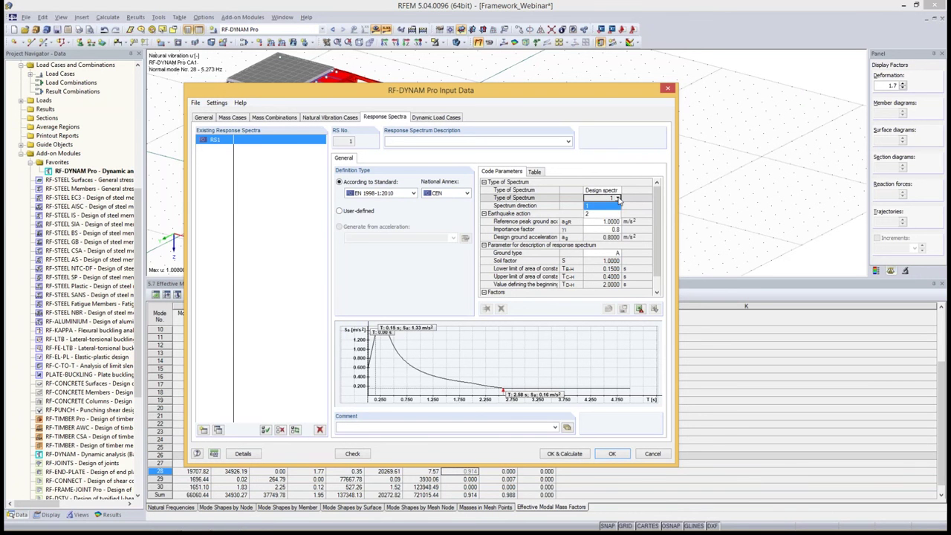
left_click(617, 206)
left_click(617, 206)
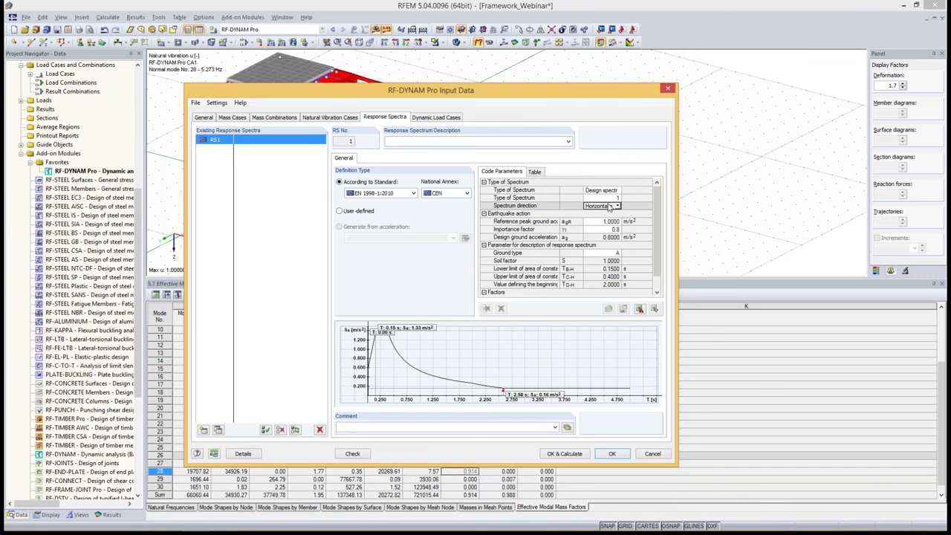
left_click(618, 206)
left_click(610, 213)
Set the reference peak ground acceleration to 1.1 m/s² and the importance factor to 1.2
left_click(616, 221)
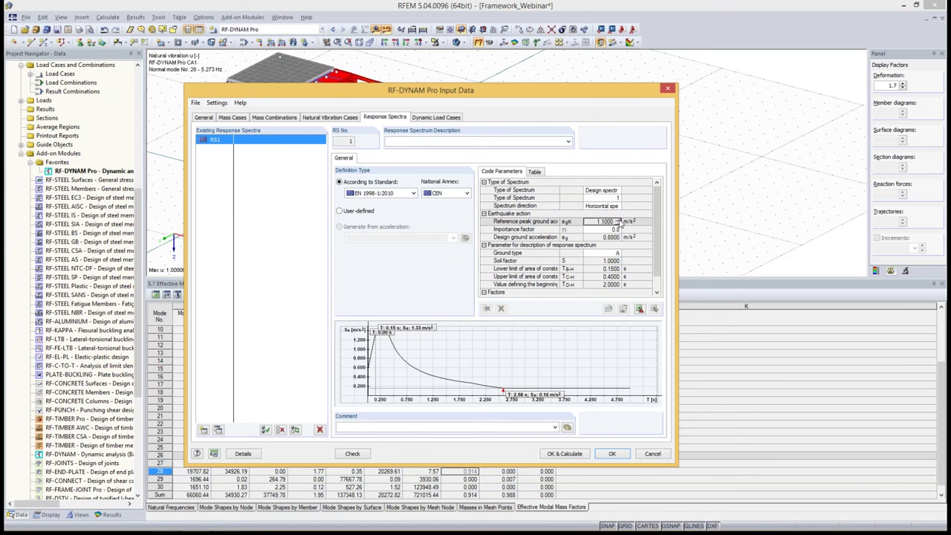
left_click(618, 220)
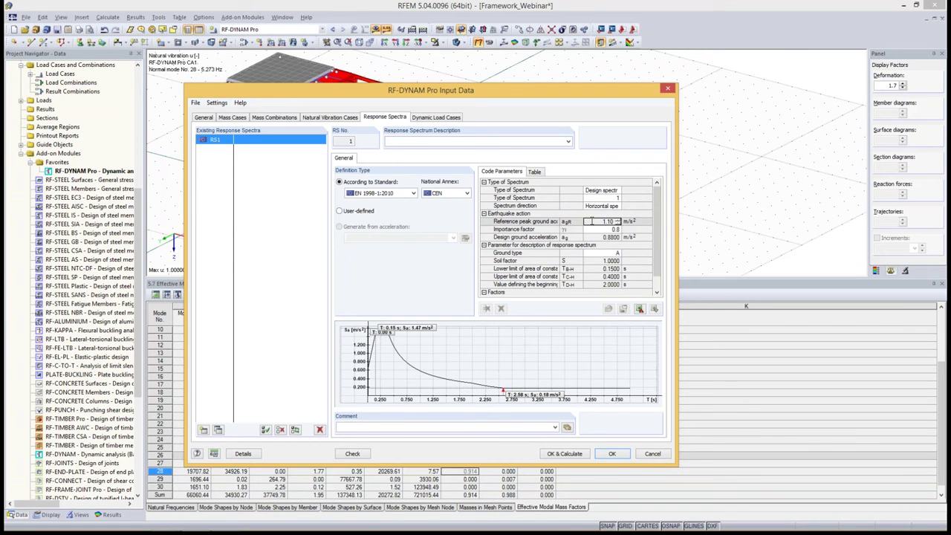
left_click(605, 230)
left_click(616, 230)
Set the response spectrum's ground type to D, and recheck the ground acceleration values
left_click(602, 252)
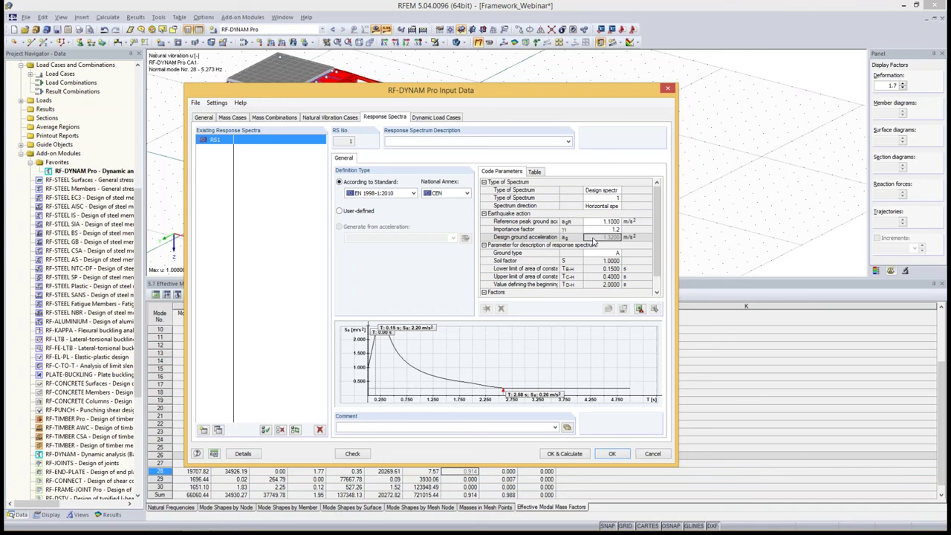
left_click(600, 253)
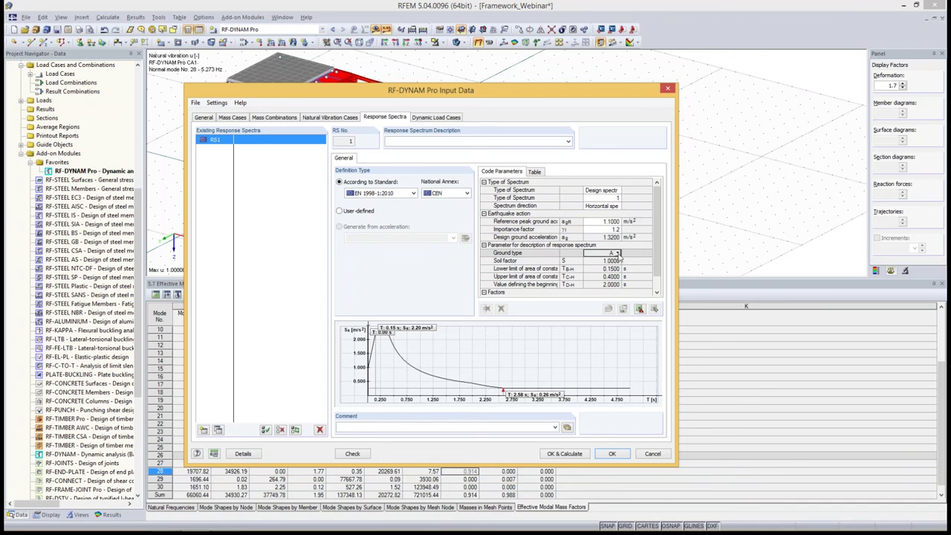
left_click(616, 254)
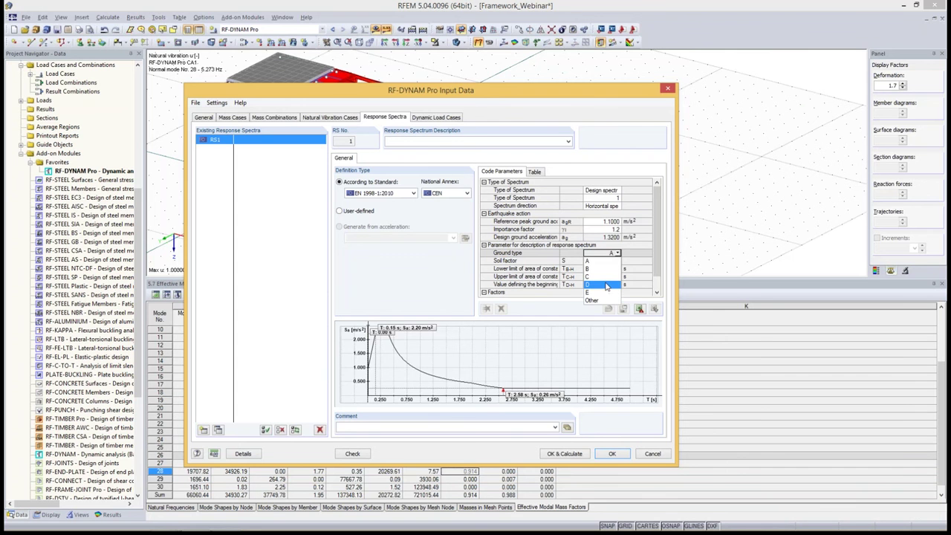
left_click(606, 285)
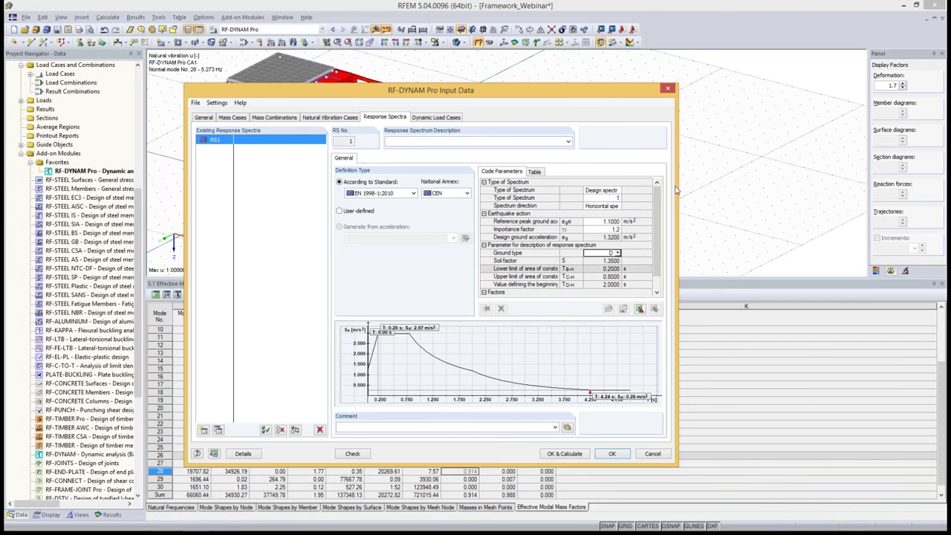
left_click(604, 237)
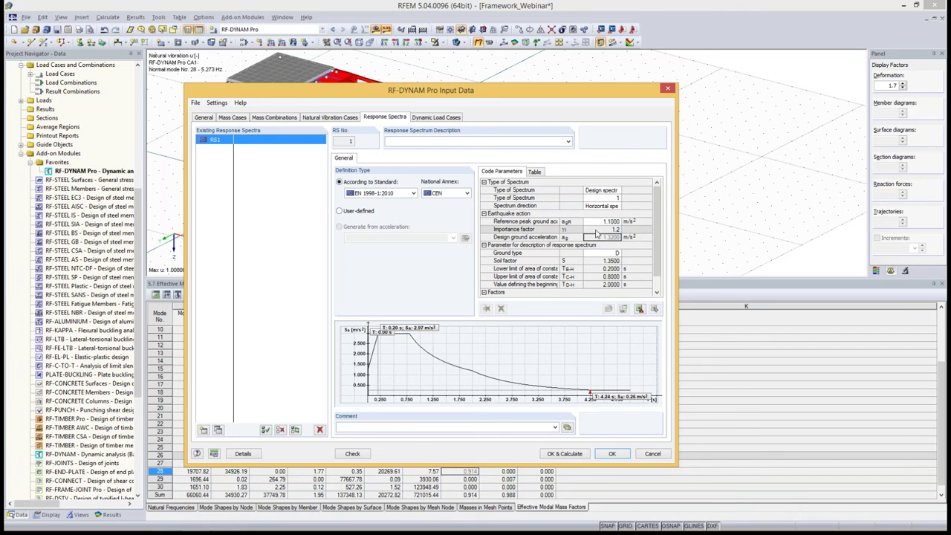
left_click(594, 220)
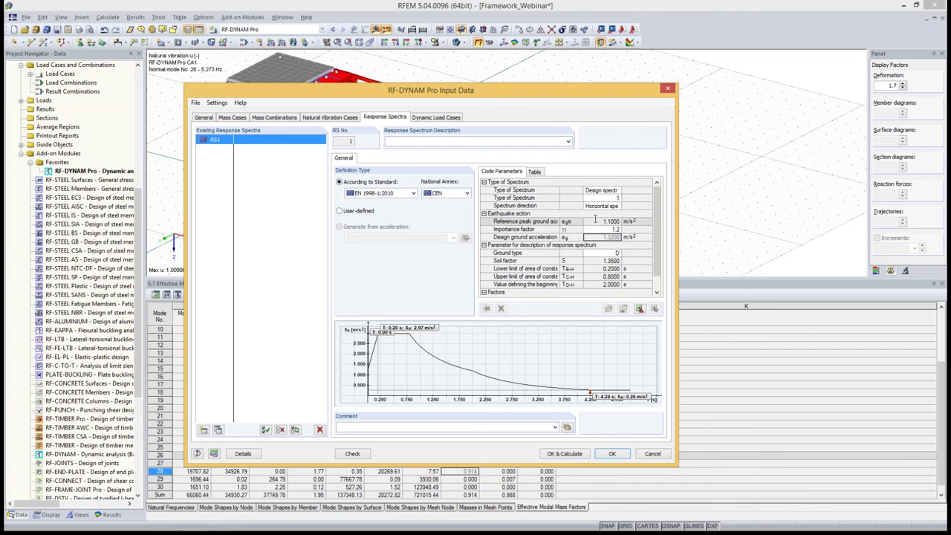
Check the spectrum's importance factor, soil factor, period limits, behavior factor q and limit value β, keeping them as set
left_click(524, 230)
scroll(657, 223, "down", 1)
left_click(609, 254)
left_click(610, 261)
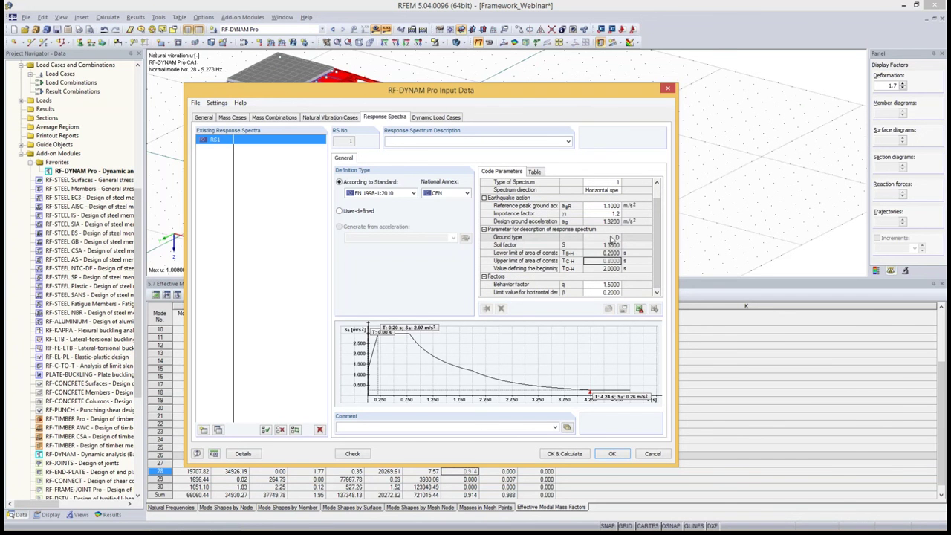
left_click(601, 284)
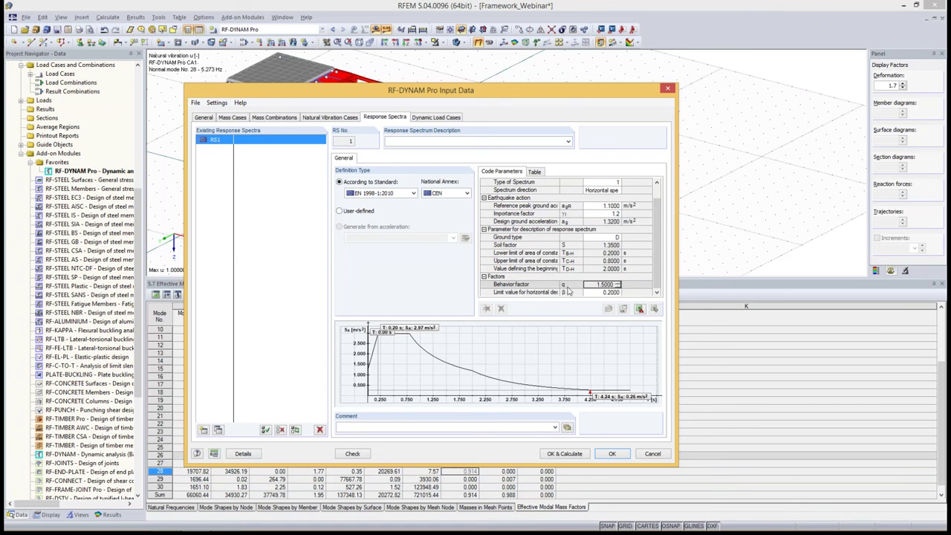
left_click(586, 293)
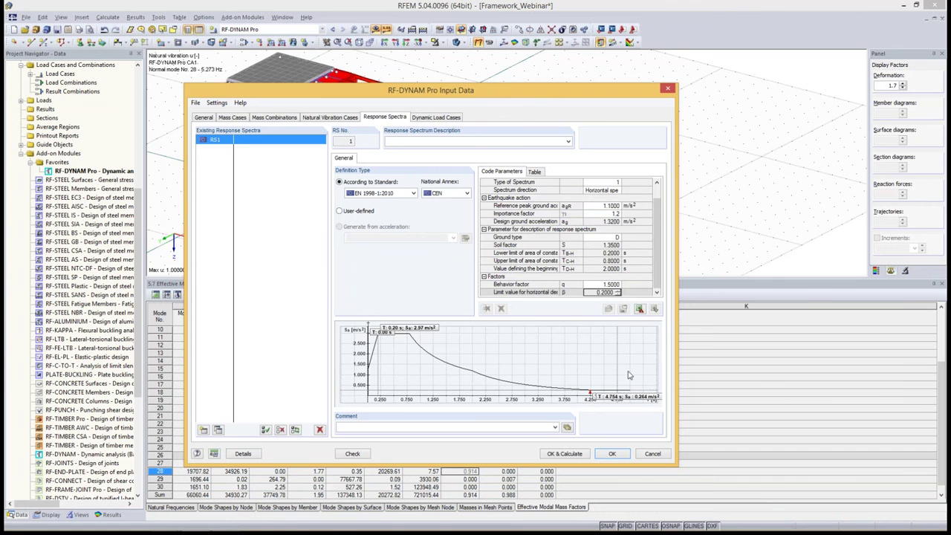
scroll(658, 223, "up", 1)
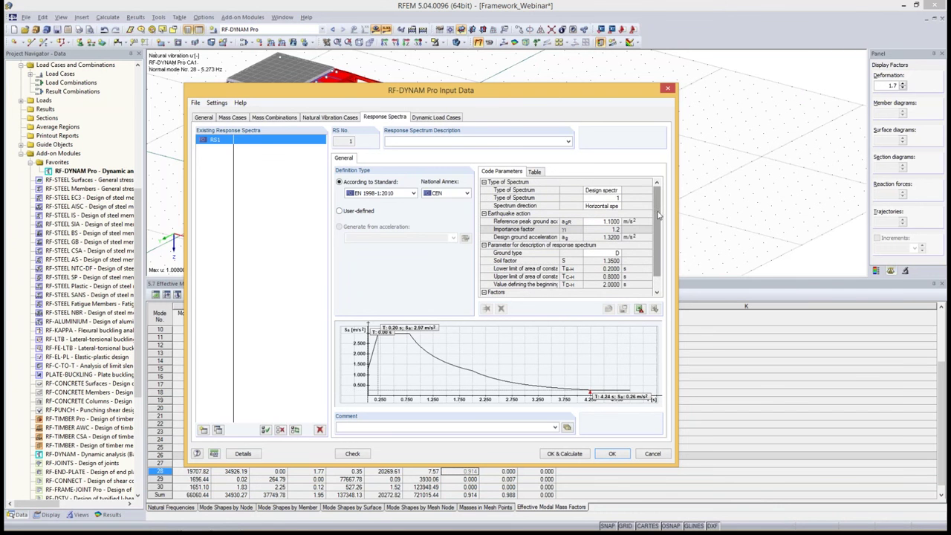
Review the spectrum's tabulated periods and accelerations and their step size, and return to the code parameters
left_click(534, 173)
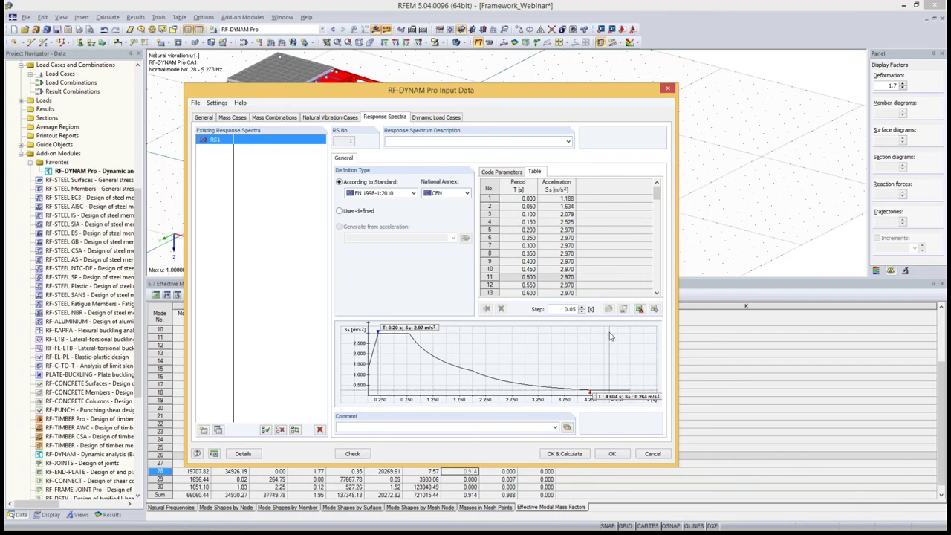
left_click(561, 311)
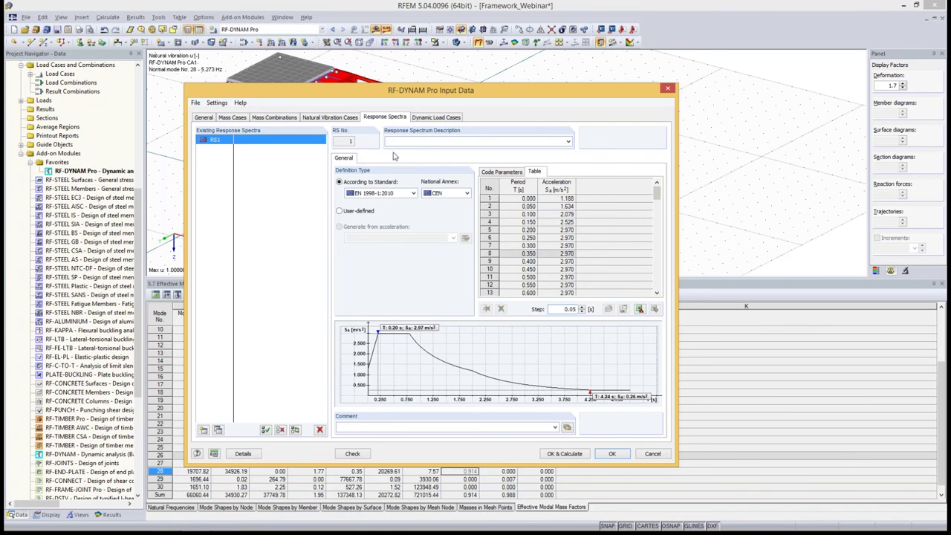
left_click(494, 175)
Describe the first response spectrum as "EN1998-1 CEN Horizontal Design Spectrum"
left_click(418, 141)
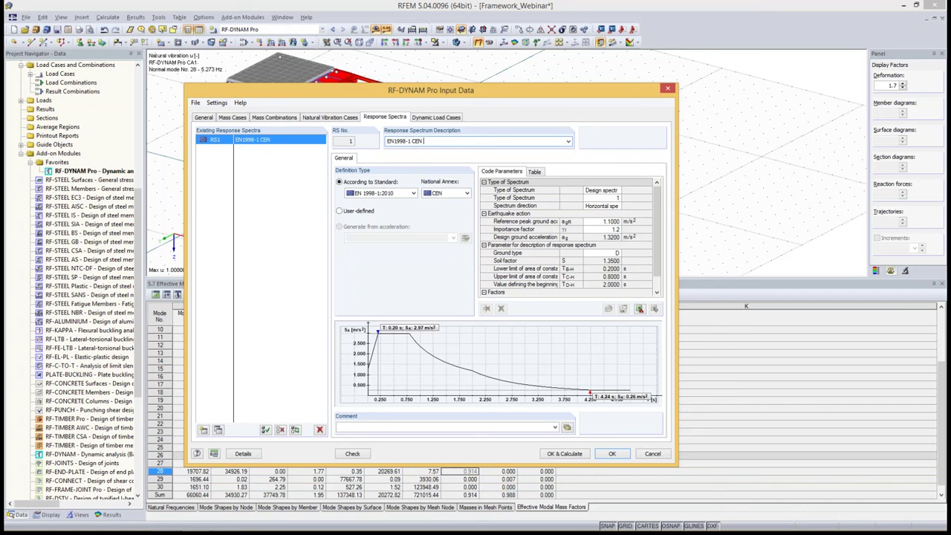
type("ntal Design Spectrum")
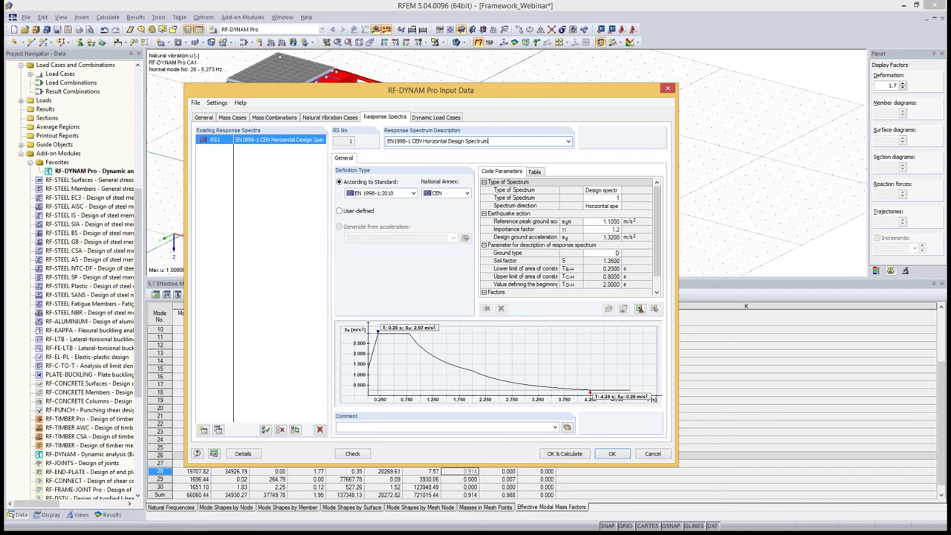
Duplicate the horizontal response spectrum and describe the copy as "EN1998-1 CEN Vertical Design Spectrum"
left_click(217, 431)
left_click(446, 143)
key("BackSpace")
key("BackSpace")
key("BackSpace")
key("BackSpace")
key("BackSpace")
key("BackSpace")
key("BackSpace")
key("BackSpace")
key("BackSpace")
key("BackSpace")
type("Vertical")
Set the second response spectrum's direction to Vertical spectrum and check the resulting curve
left_click(602, 206)
left_click(616, 206)
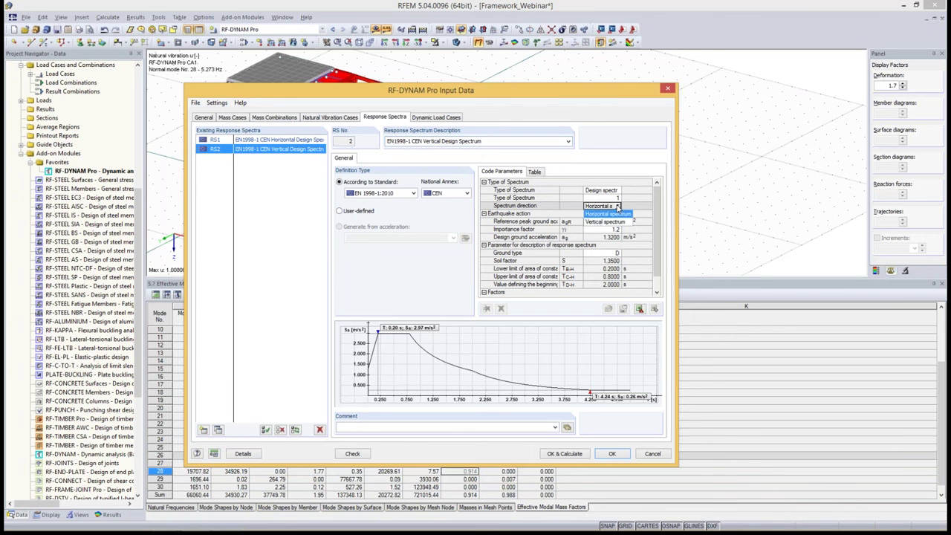
left_click(609, 223)
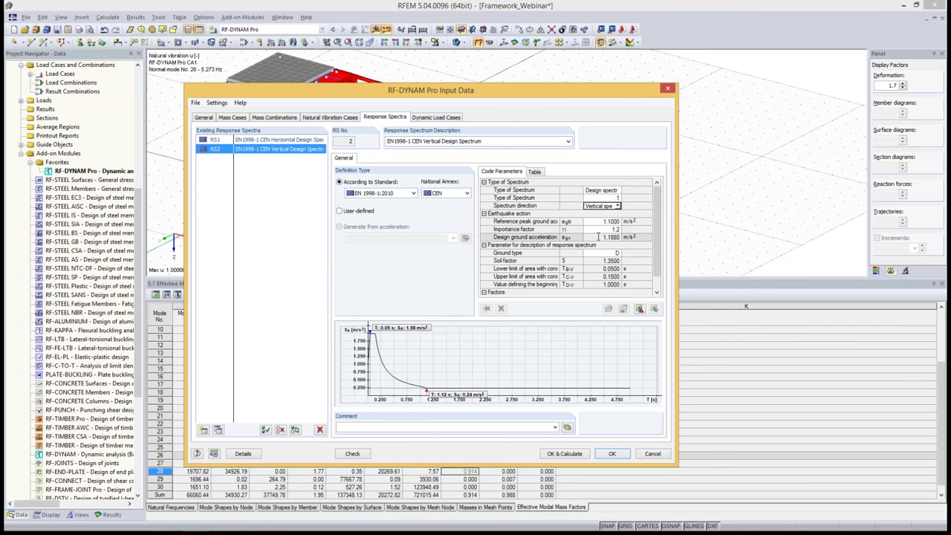
mouse_move(371, 339)
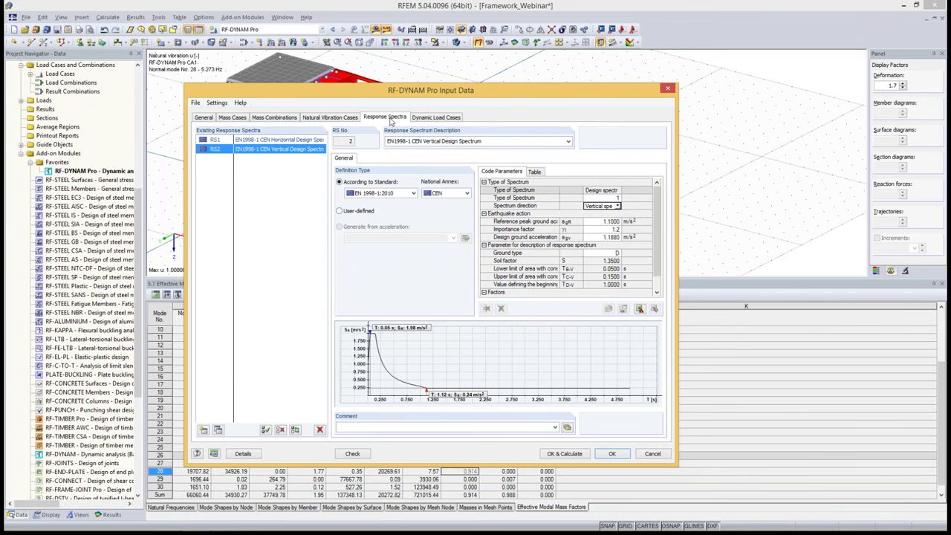
Assign natural vibration case NVC1 to dynamic load case DLC1, and check which add-on modules are activated
left_click(433, 118)
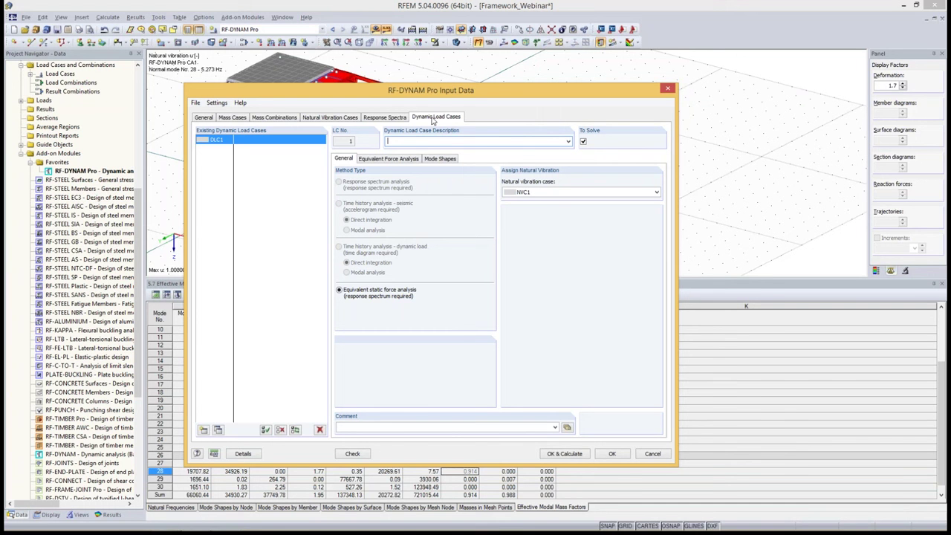
left_click(552, 193)
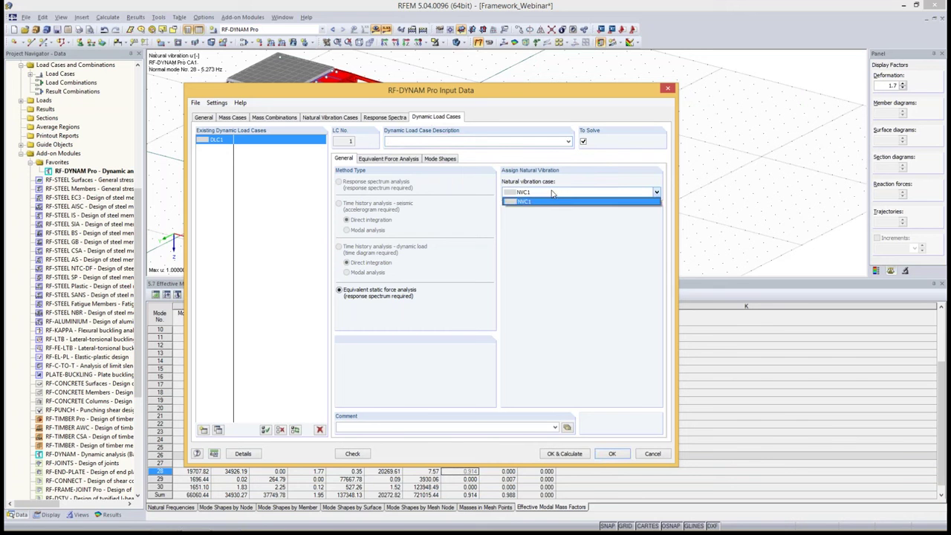
left_click(534, 198)
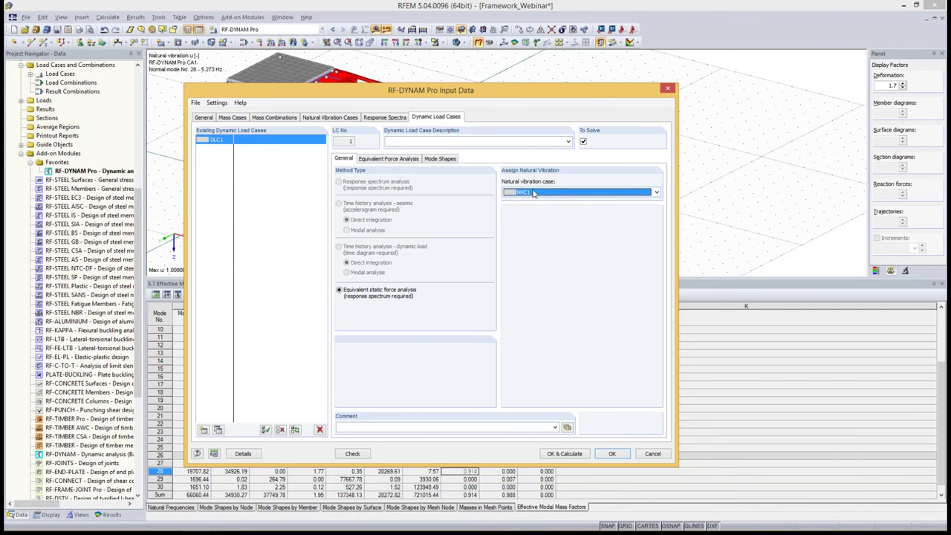
left_click(533, 193)
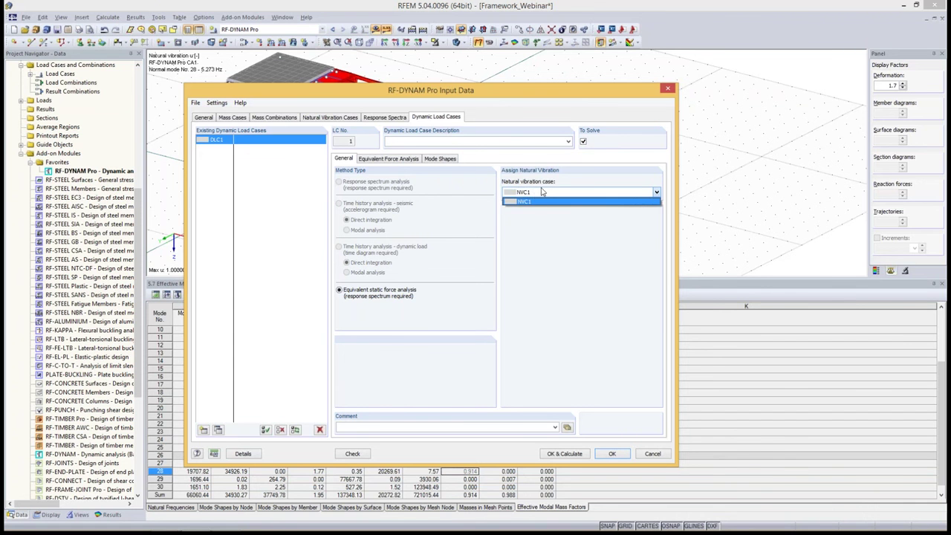
left_click(542, 201)
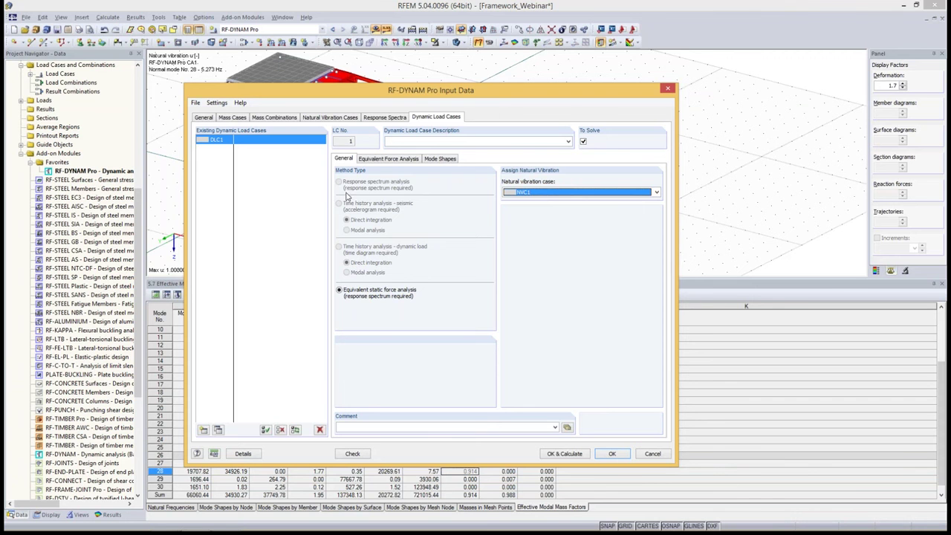
left_click(208, 117)
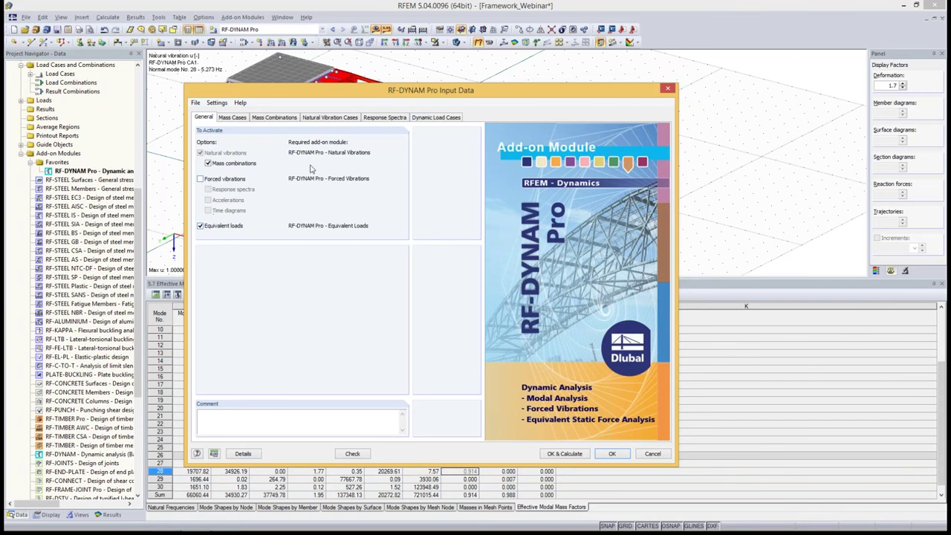
left_click(432, 118)
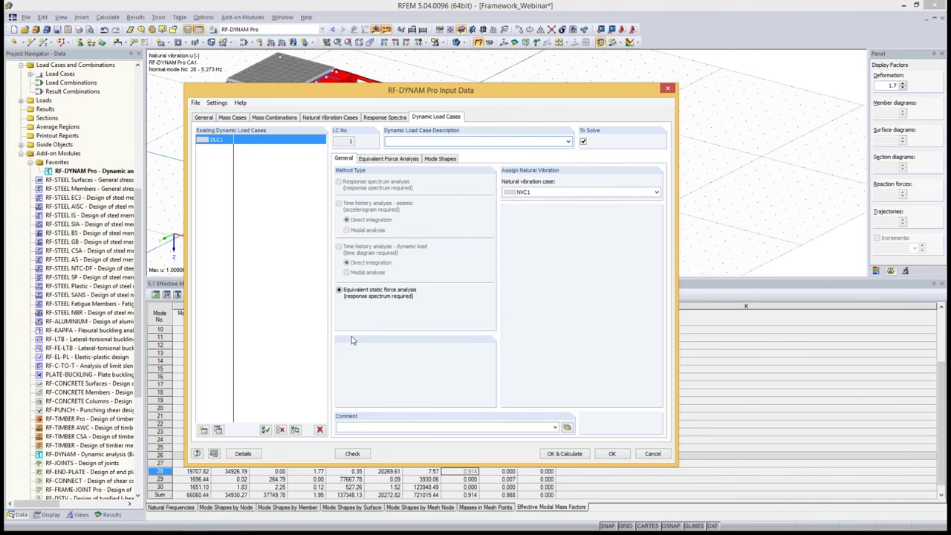
Activate the response spectrum in the X, Y and Z directions for DLC1's equivalent force analysis
left_click(390, 159)
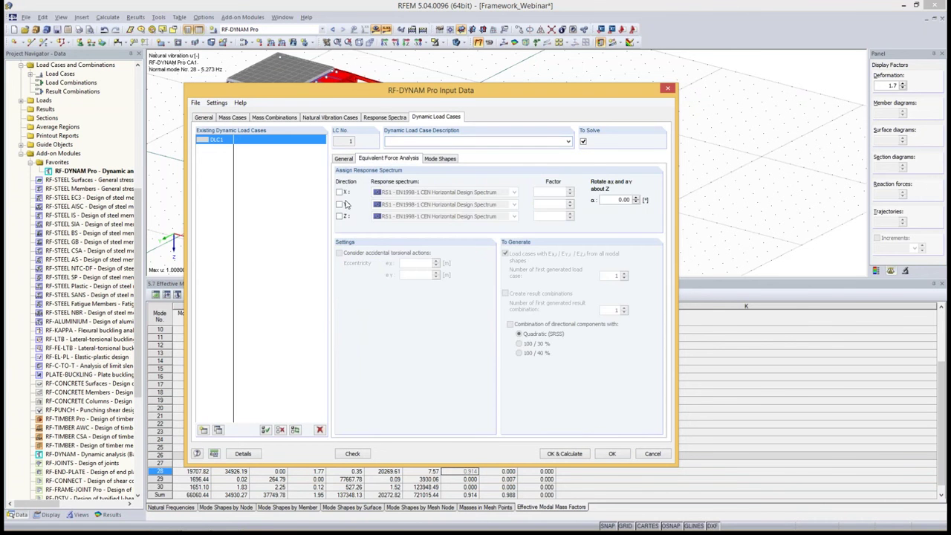
left_click(340, 192)
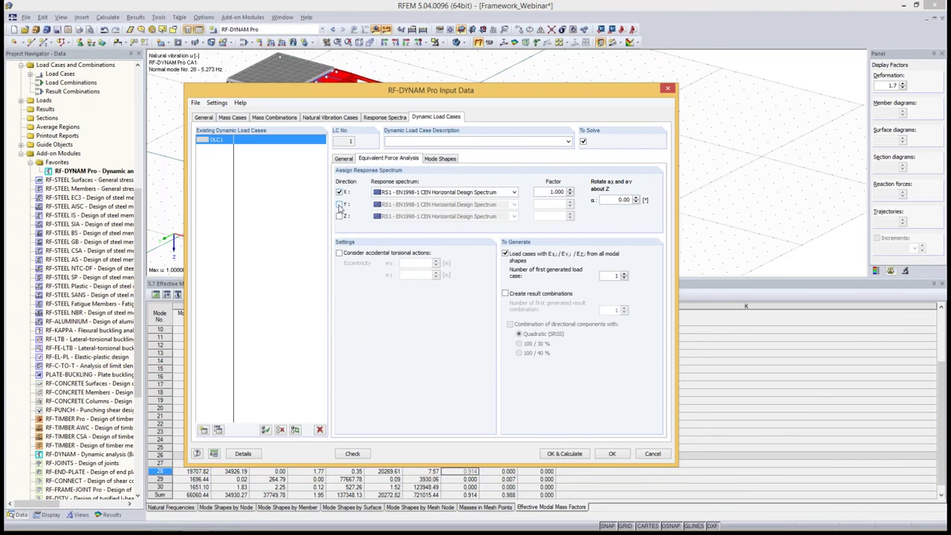
left_click(340, 204)
left_click(339, 216)
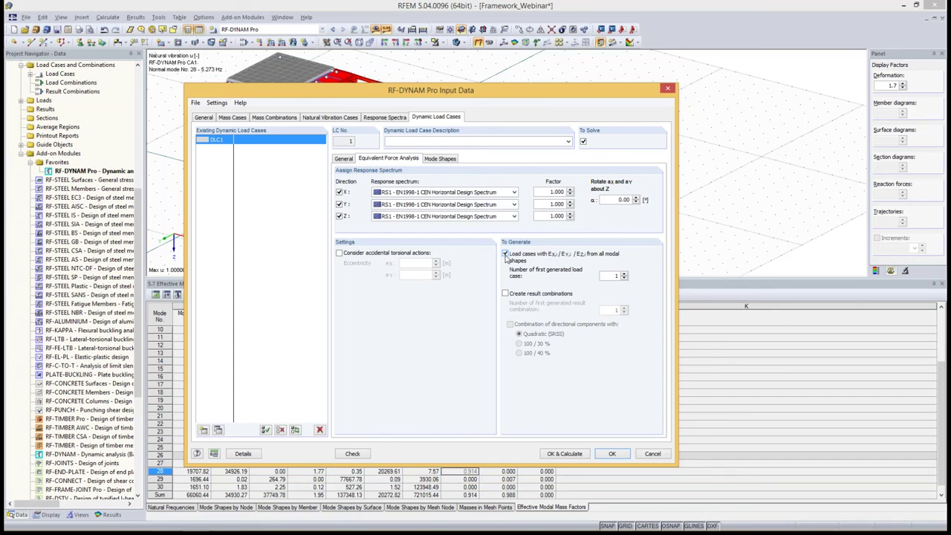
Enable result combinations with directional components combined by the 100 / 30 % rule, leaving the rotation about Z at 0.00°
left_click(506, 294)
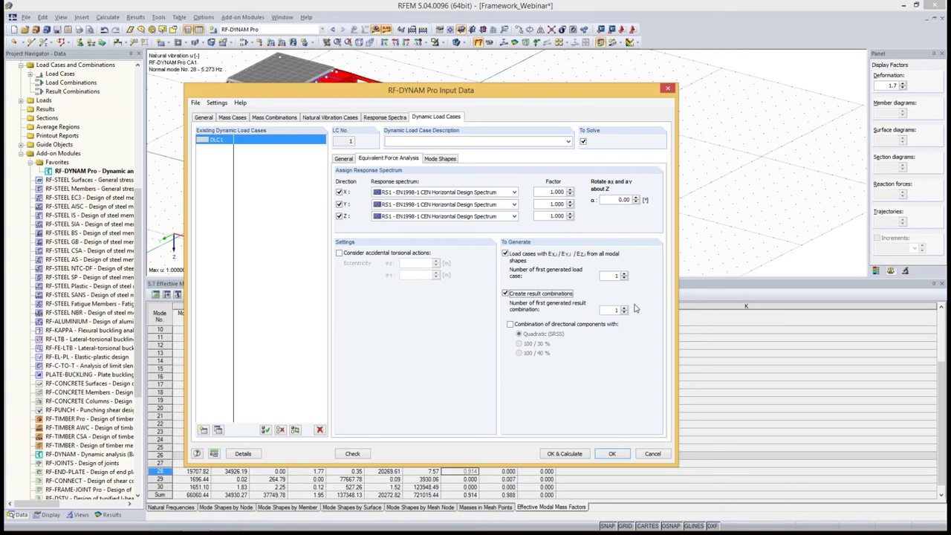
left_click(509, 324)
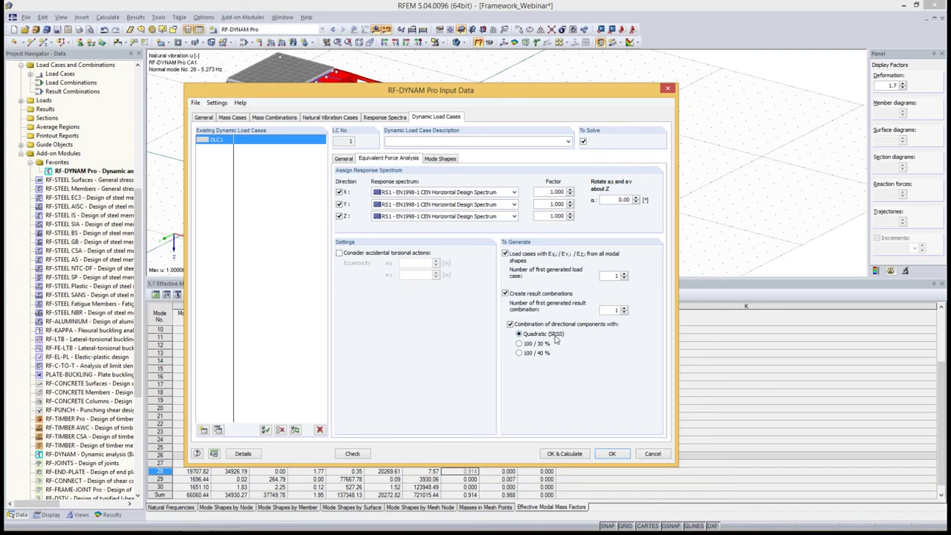
left_click(524, 344)
double_click(607, 199)
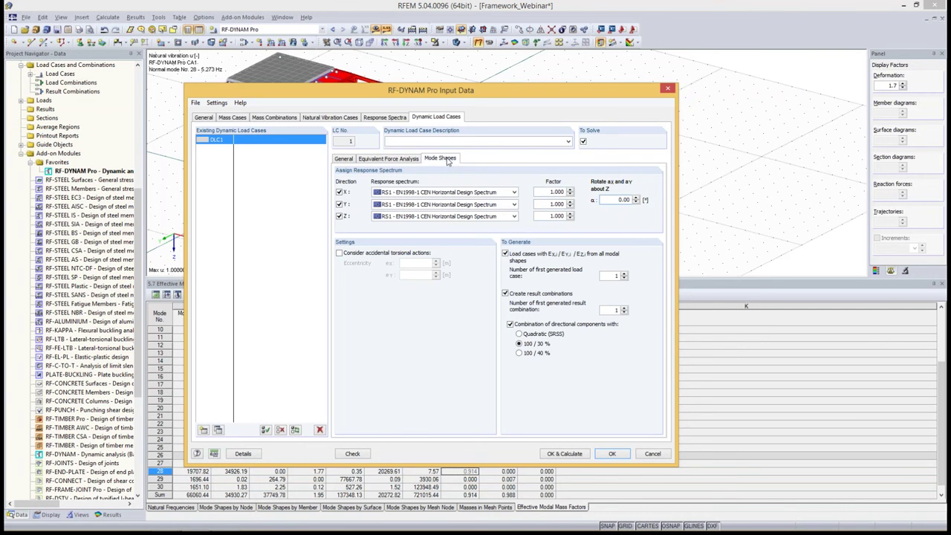
Examine the mode shapes available for DLC1, checking the first mode's period and acceleration against the spectrum curve
left_click(446, 159)
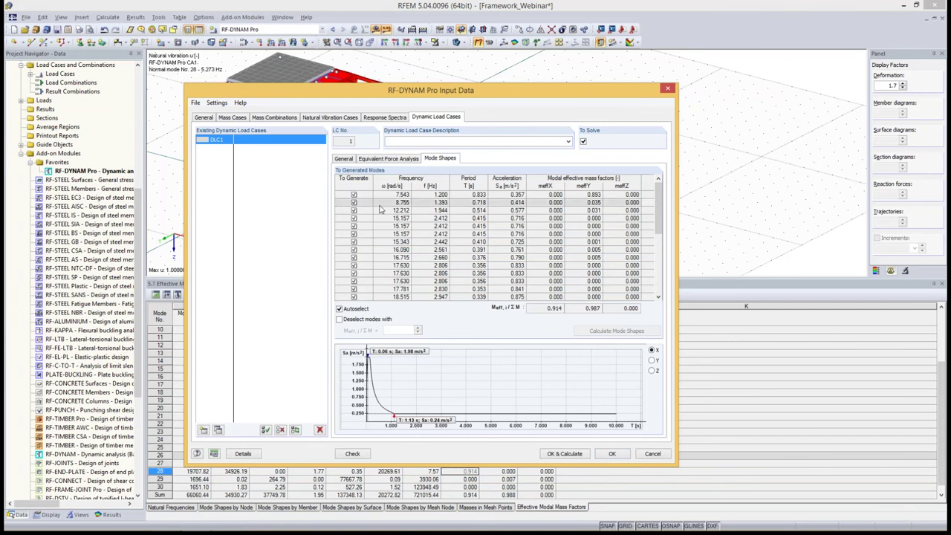
left_click(517, 218)
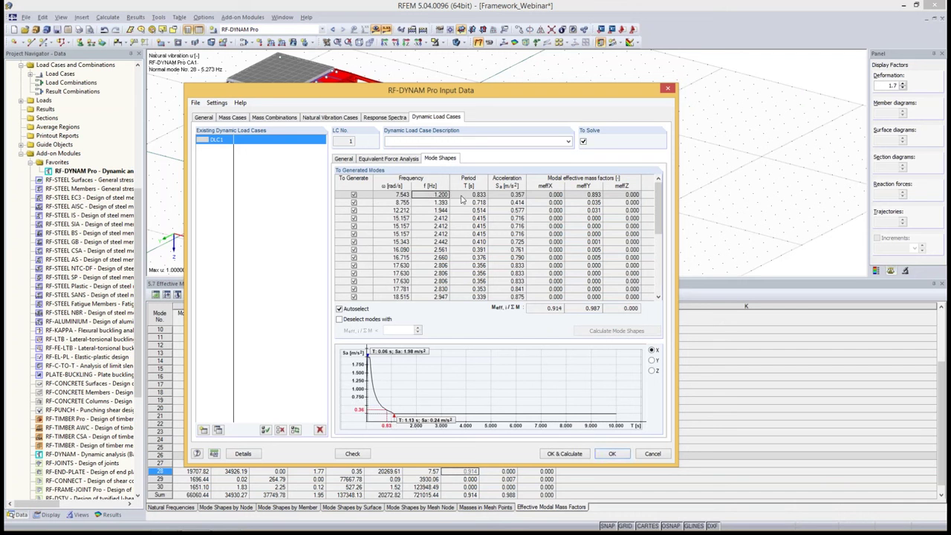
left_click(462, 196)
left_click(504, 196)
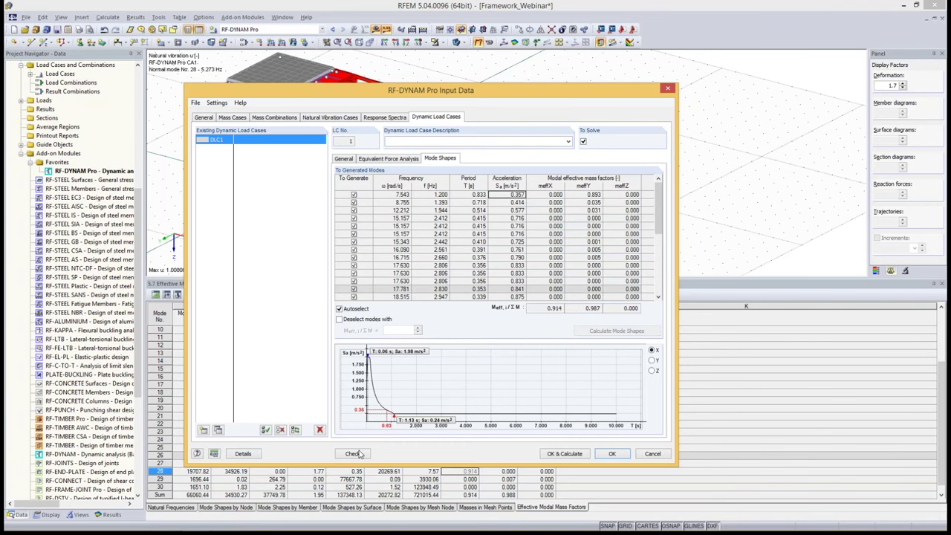
mouse_move(385, 413)
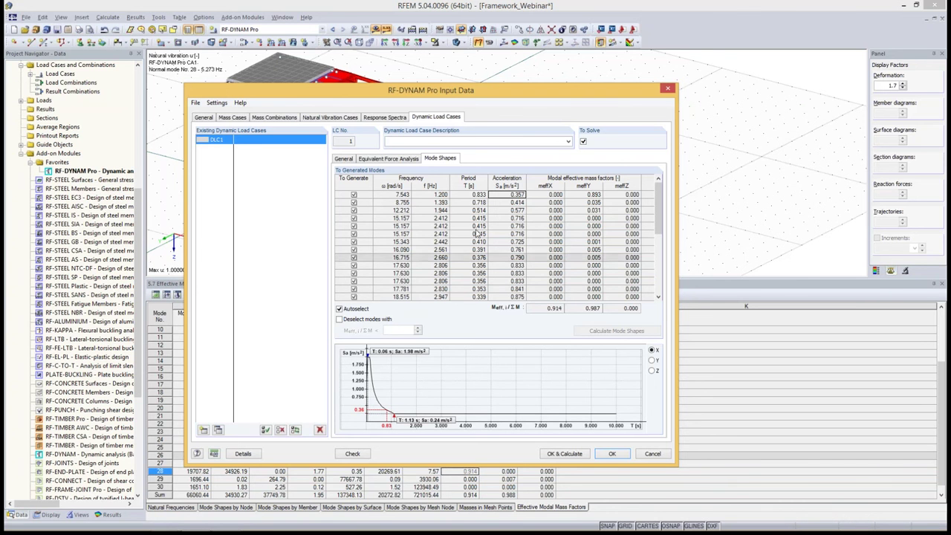
Compare the accelerations of the second through ninth modes on the response spectrum curve
left_click(517, 202)
left_click(517, 210)
left_click(517, 219)
left_click(517, 226)
left_click(516, 233)
left_click(517, 249)
left_click(517, 257)
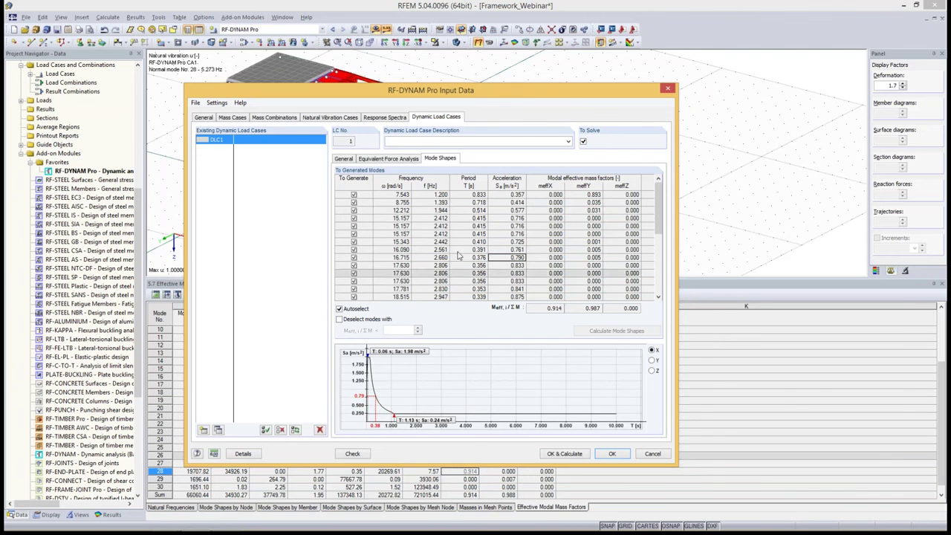
Examine the modal effective mass factors in X and Y across the whole list of modes
left_click(587, 195)
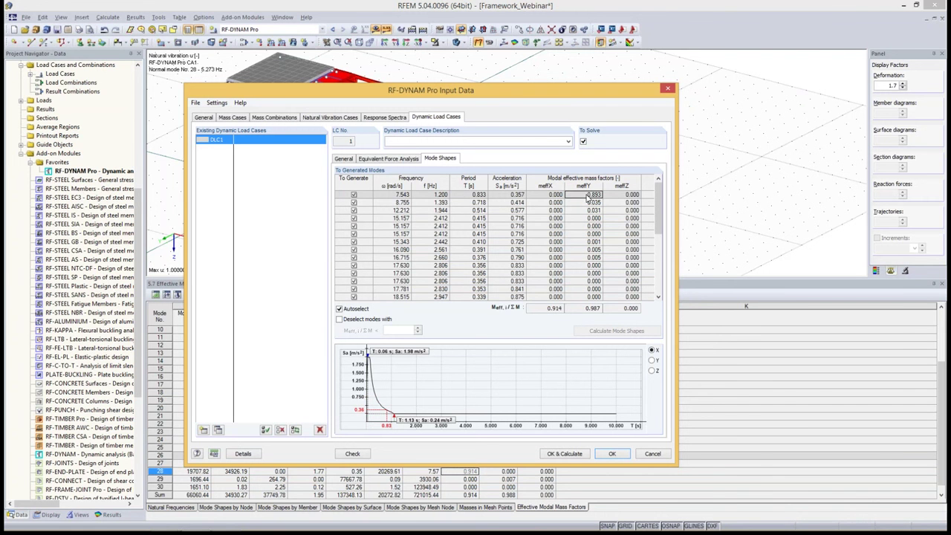
left_click(587, 202)
left_click_drag(659, 200, 659, 253)
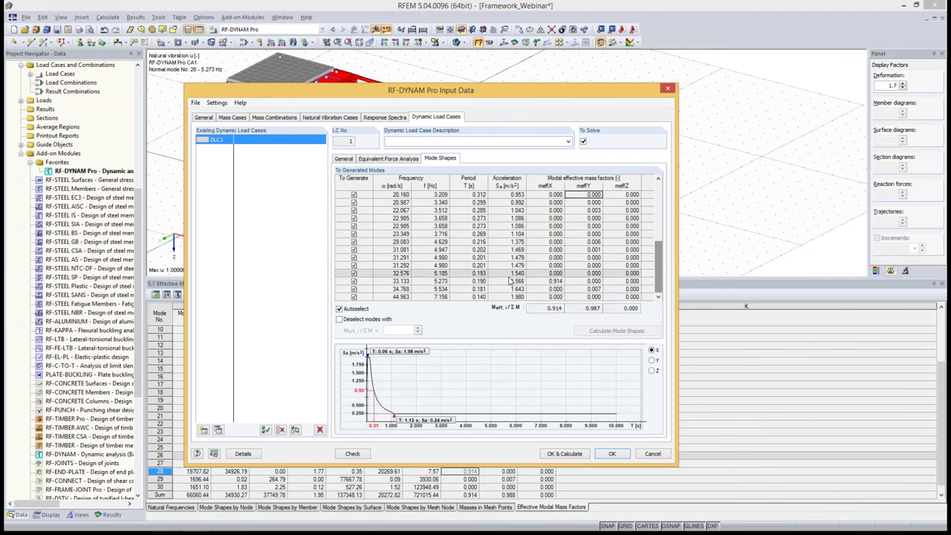
left_click(555, 283)
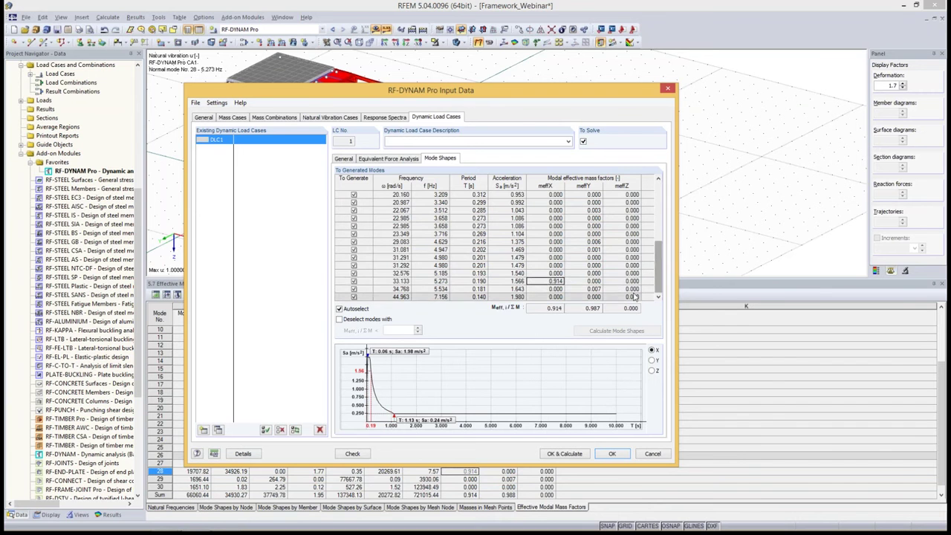
left_click_drag(658, 280, 657, 215)
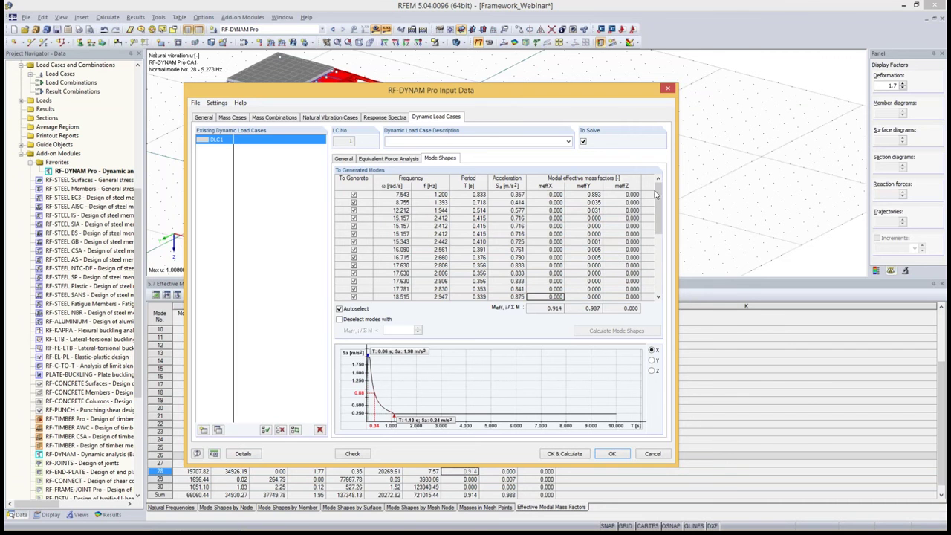
mouse_move(658, 195)
left_mouse_down()
mouse_move(658, 230)
mouse_move(659, 195)
left_mouse_up()
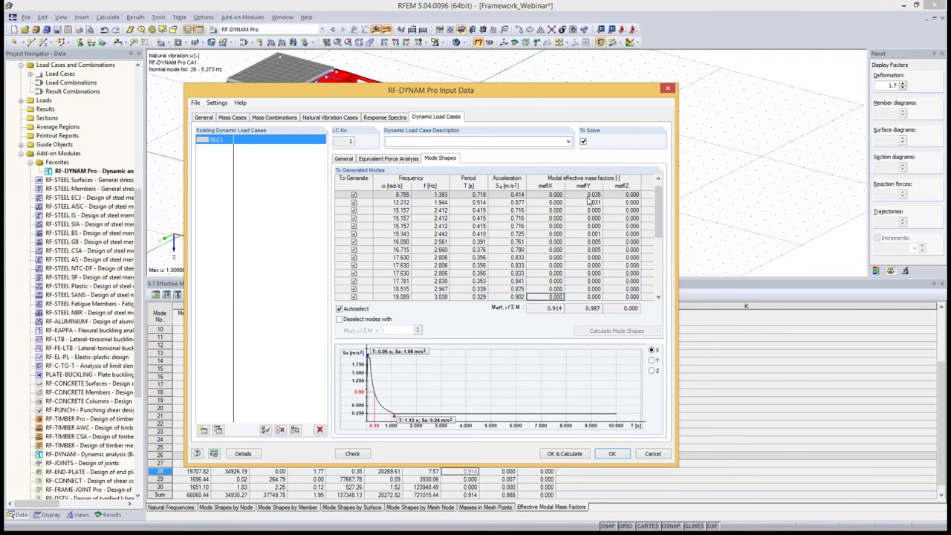
scroll(658, 223, "up", 1)
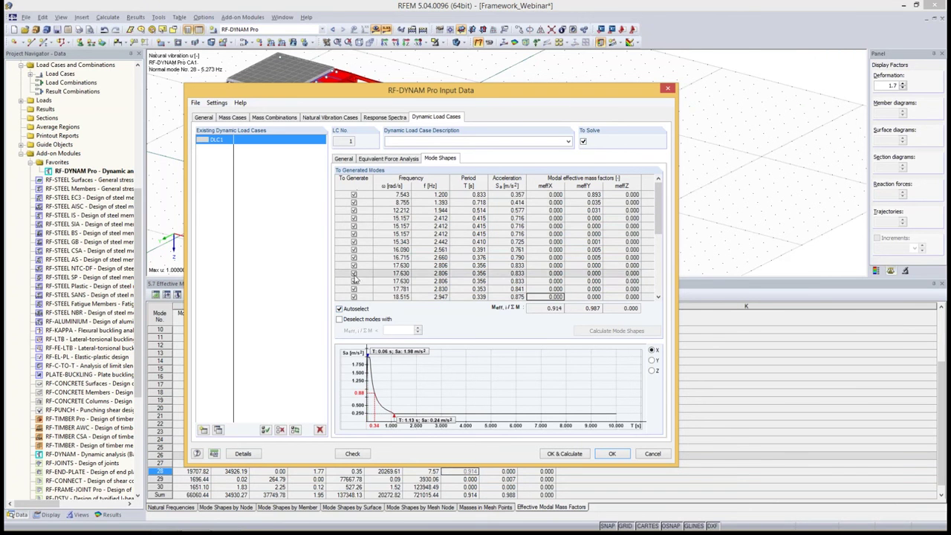
Try deselecting individual mode shapes by hand with Autoselect off, and restore the automatic selection
left_click(338, 308)
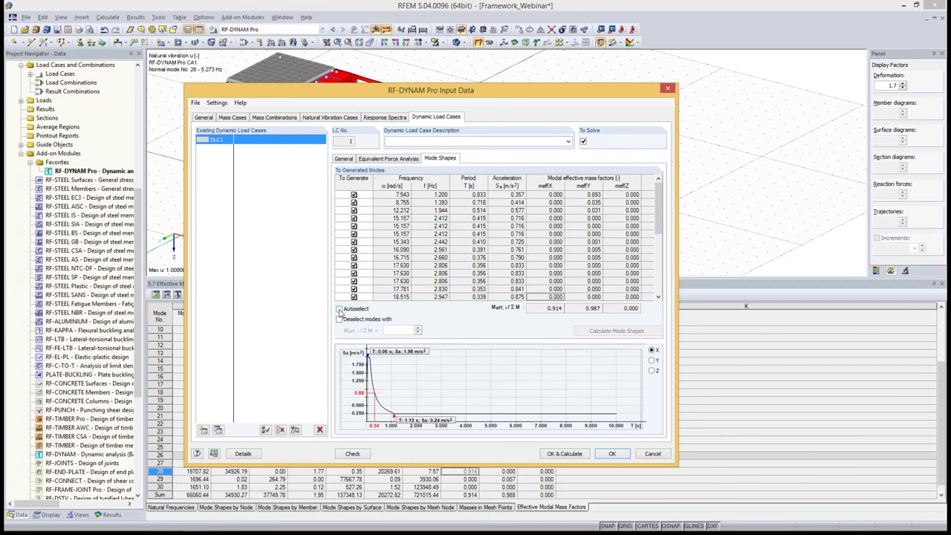
left_click(354, 296)
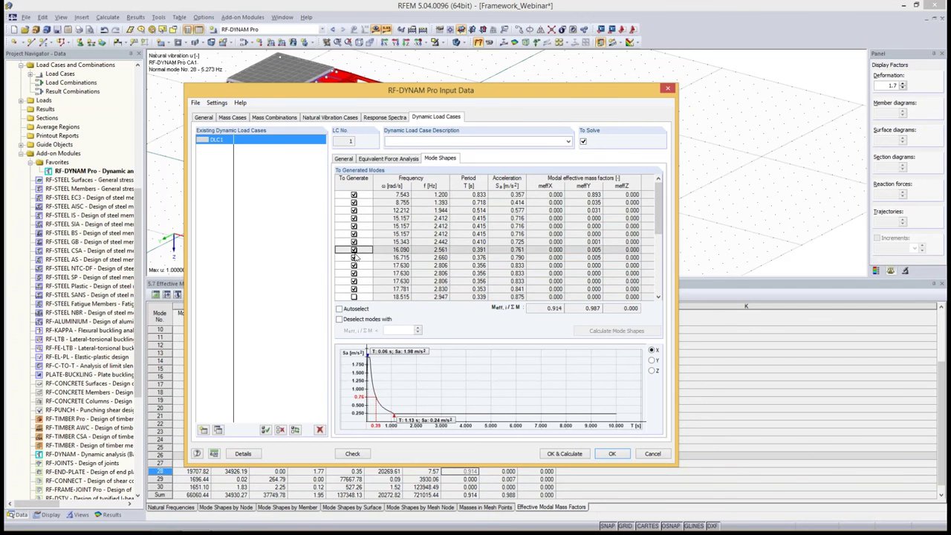
left_click(354, 217)
left_click(353, 241)
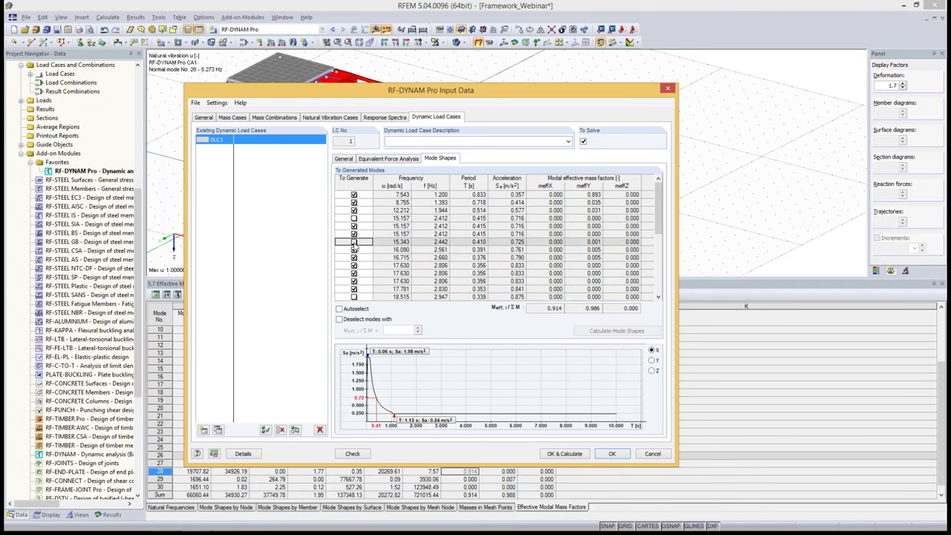
left_click(354, 265)
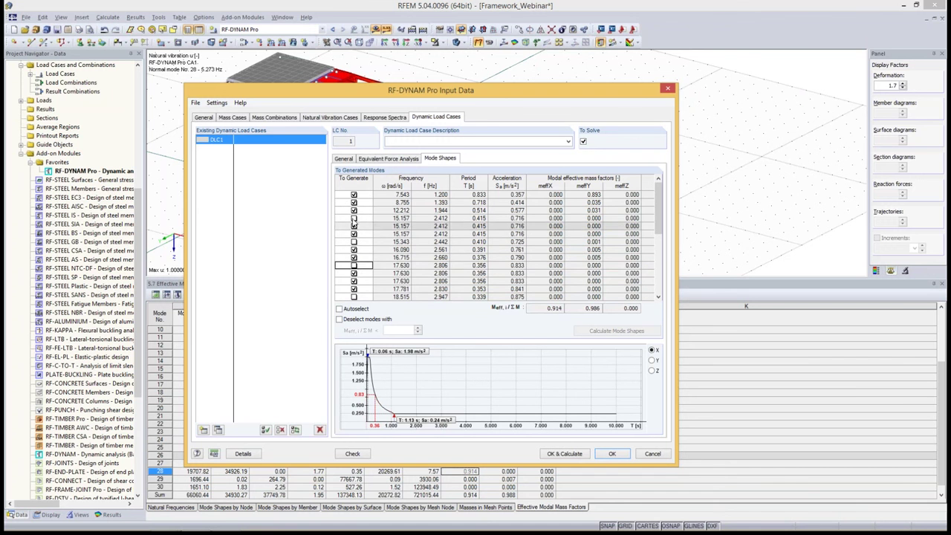
left_click(340, 308)
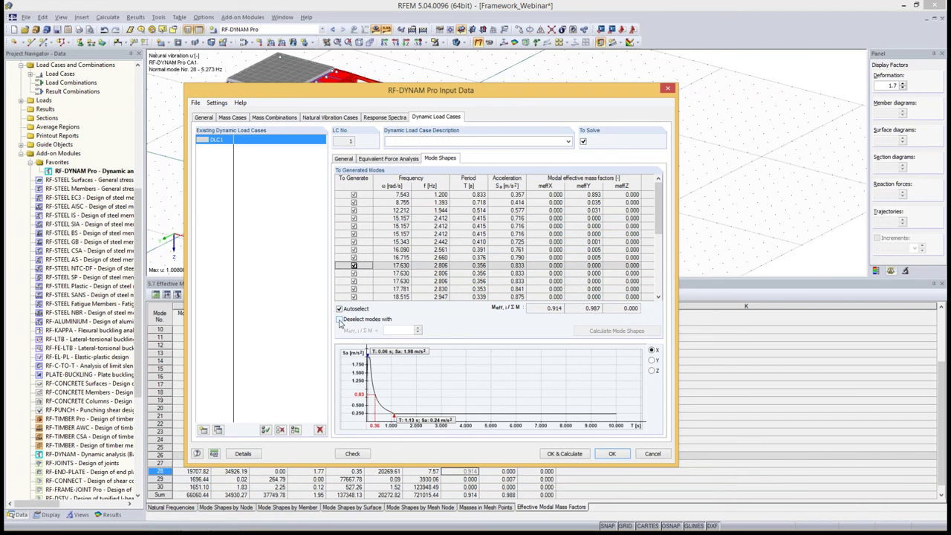
Enable automatic deselection of DLC1 modes whose effective modal mass factor is below 0.050
left_click(340, 320)
double_click(402, 329)
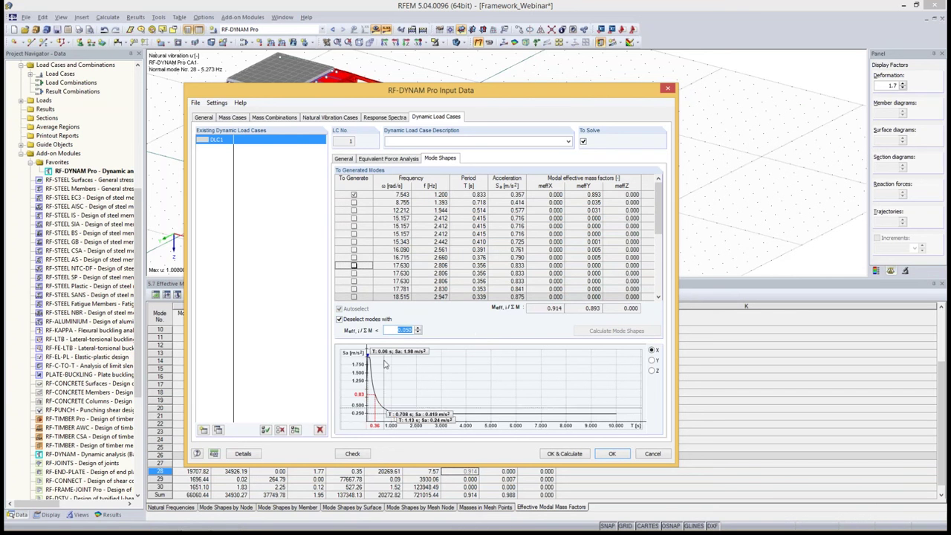
left_click(394, 330)
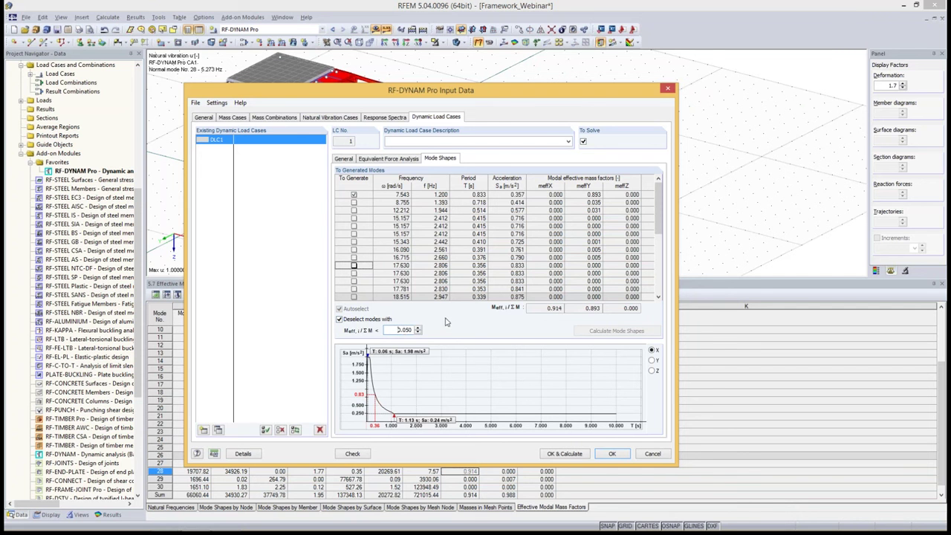
Examine the summed effective mass factors in X and Y and the individual factors of the selected and deselected modes
double_click(554, 308)
double_click(593, 308)
mouse_move(659, 212)
left_mouse_down()
mouse_move(660, 272)
mouse_move(659, 215)
left_mouse_up()
left_click(576, 196)
left_click(578, 203)
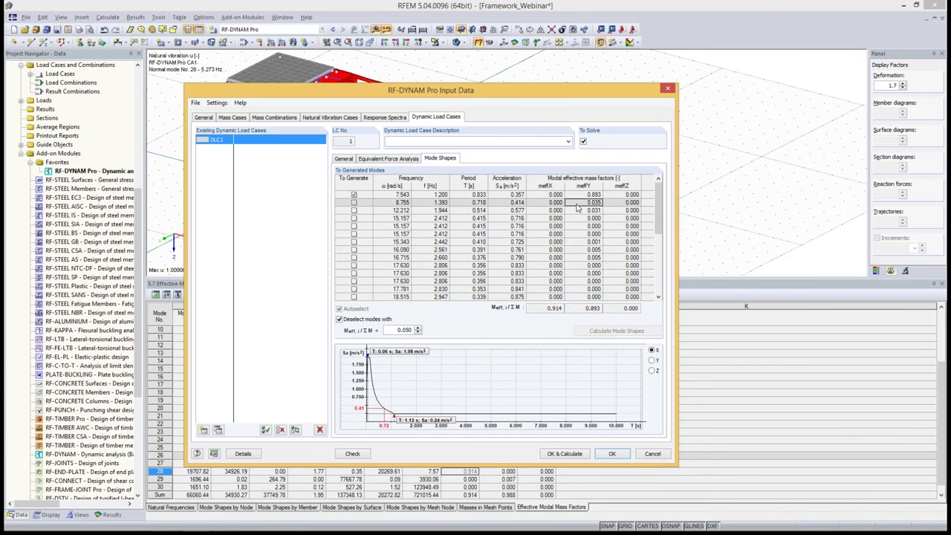
left_click(578, 210)
left_click_drag(576, 309, 607, 312)
left_click_drag(659, 207, 659, 271)
left_click(538, 282)
left_click_drag(544, 307, 563, 312)
left_click(547, 282)
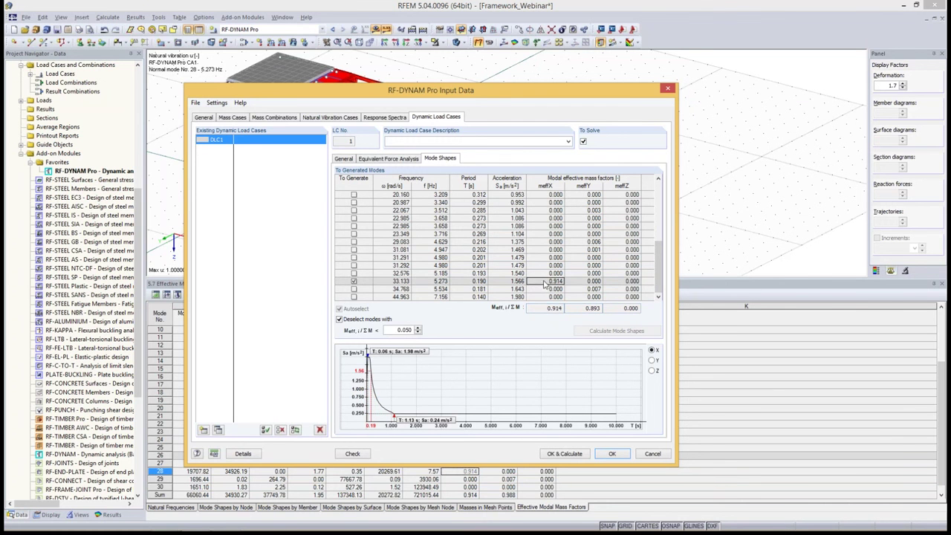
Set the effective mass factor limit for deselecting modes to 0.030 and review which modes are selected
left_click_drag(392, 330, 459, 330)
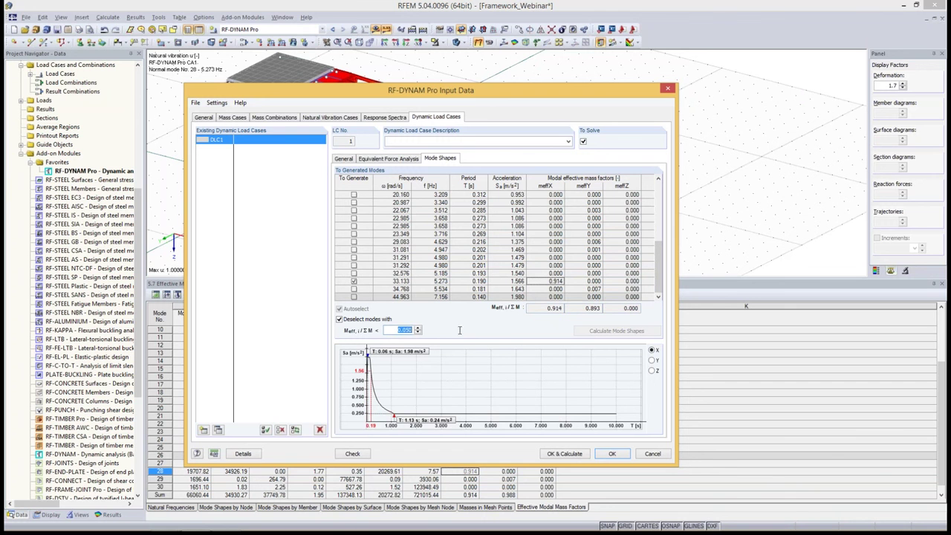
type("0.030")
left_click_drag(659, 264, 665, 199)
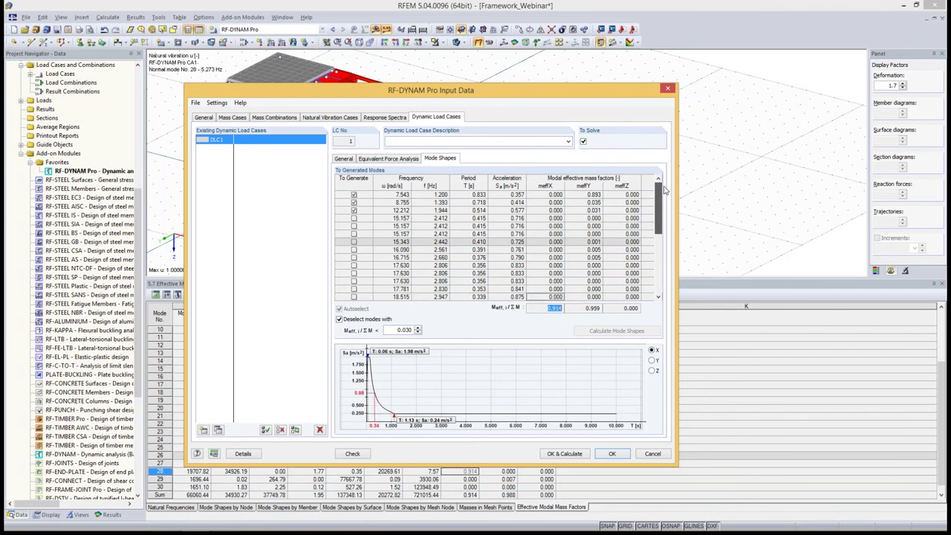
left_click(591, 203)
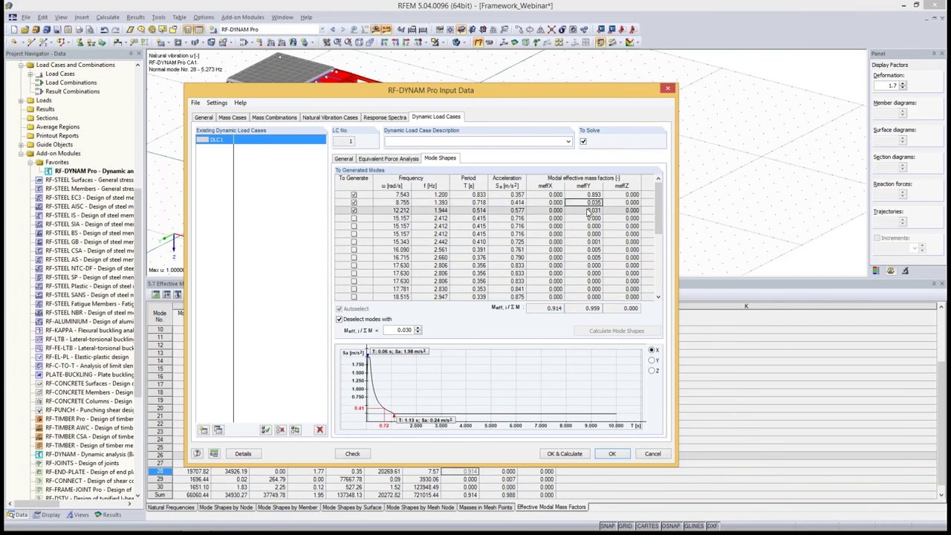
left_click(354, 211)
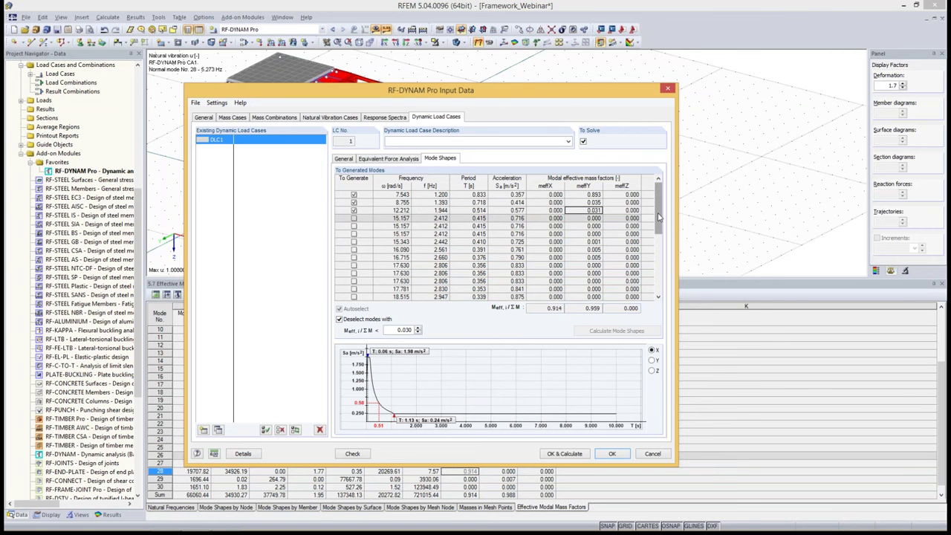
mouse_move(659, 217)
left_mouse_down()
mouse_move(659, 256)
mouse_move(659, 216)
left_mouse_up()
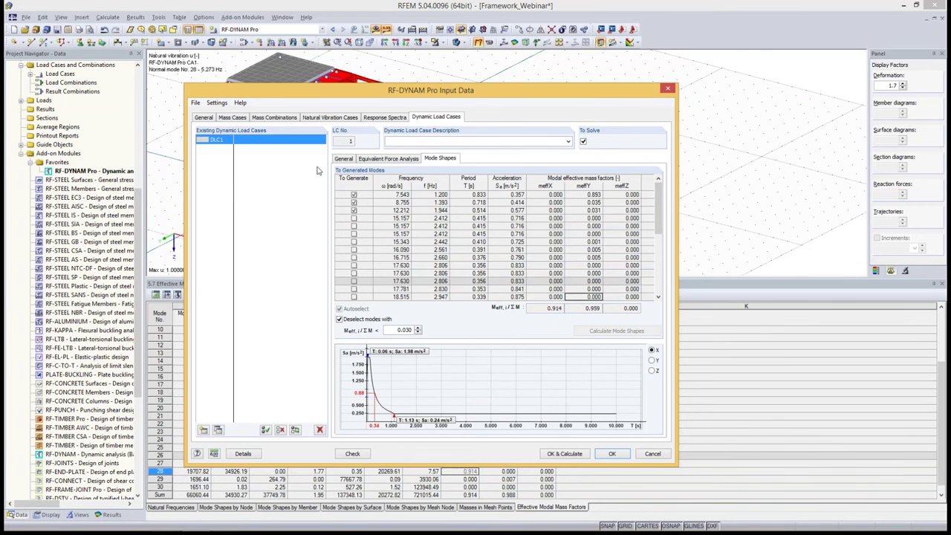
Describe dynamic load case DLC1 as "Without Accidental Torsion" and run the calculation
left_click(415, 142)
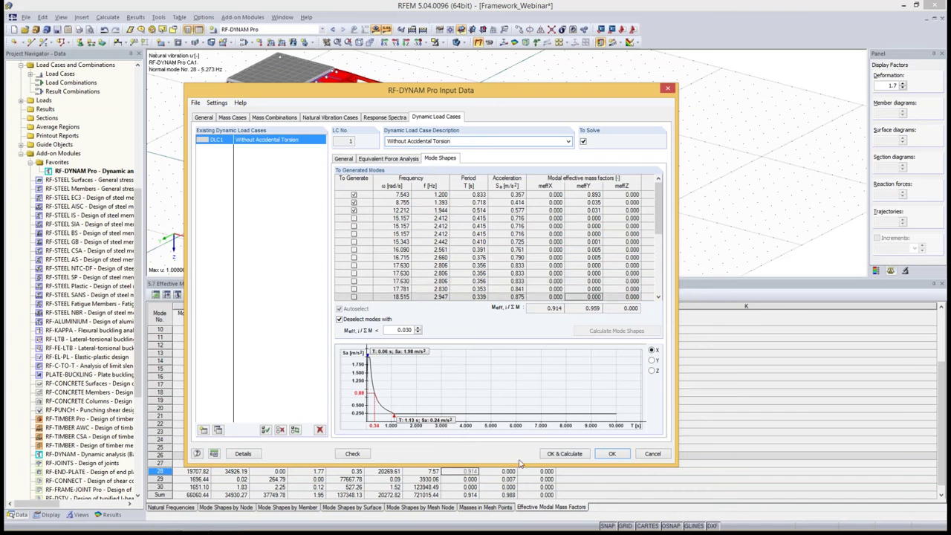
left_click(566, 454)
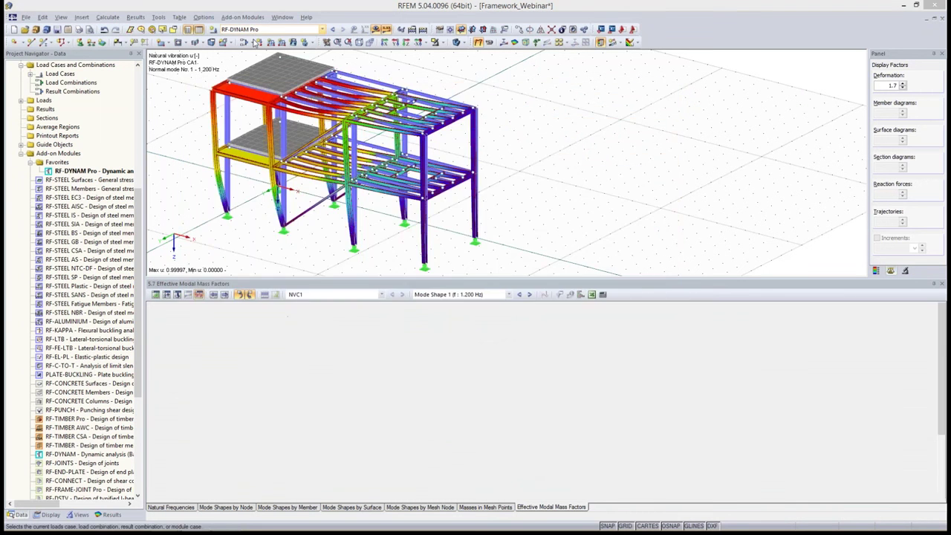
Display the equivalent loads of DLC1 for X-excitations across all mode shapes
left_click(322, 296)
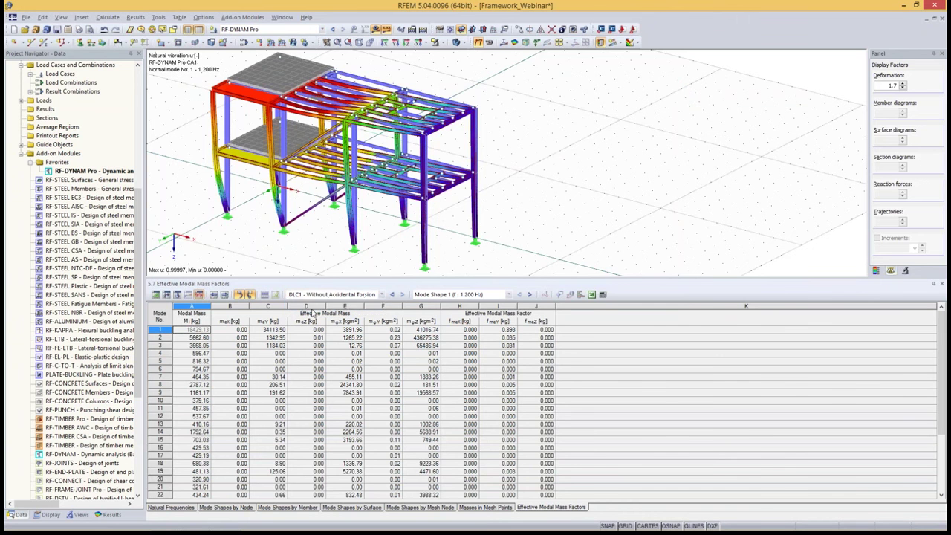
left_click(327, 310)
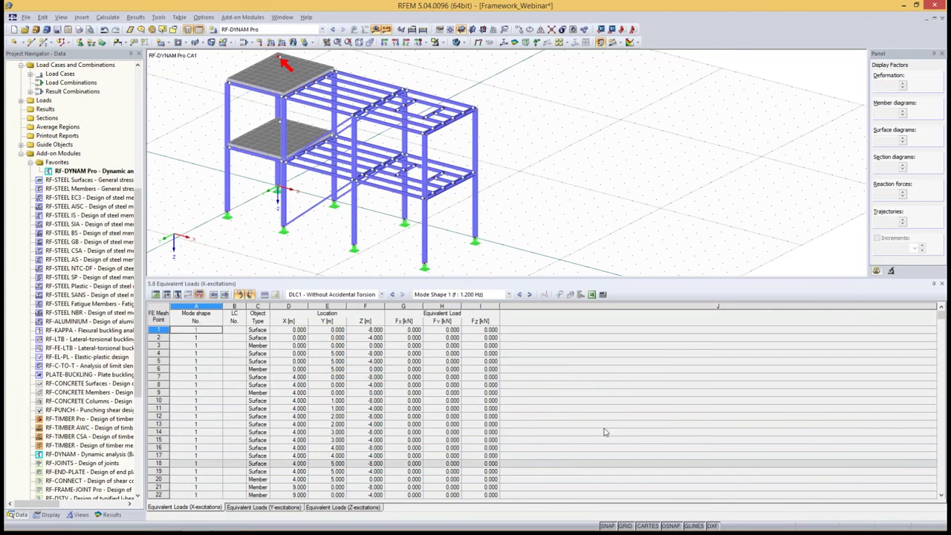
left_click(508, 294)
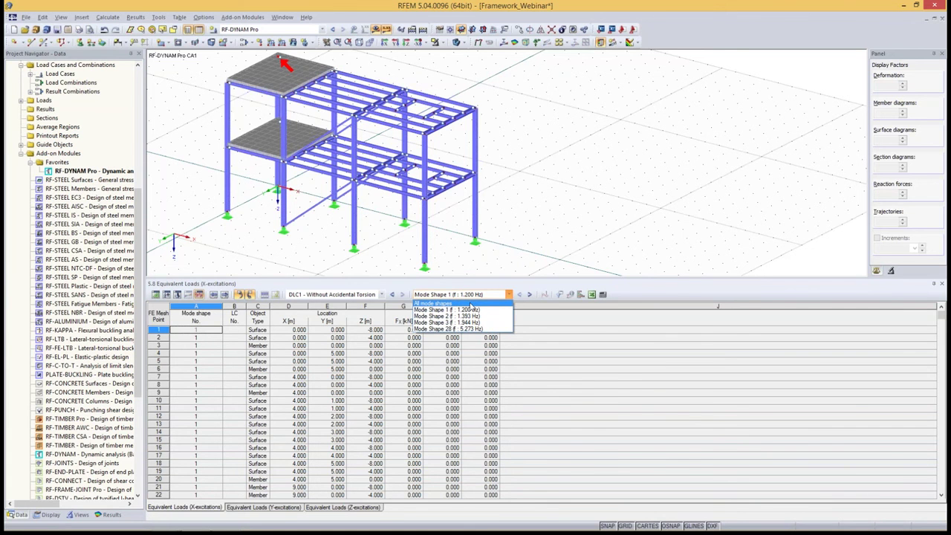
left_click(469, 304)
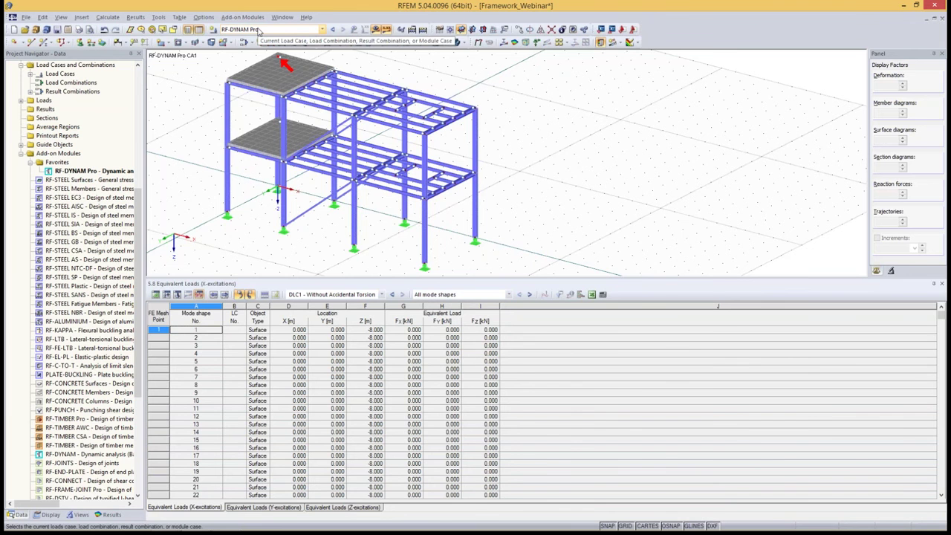
Examine the load cases generated from DLC1, including the calculation parameters of LC9 for mode shape 2 in direction Y
left_click(259, 29)
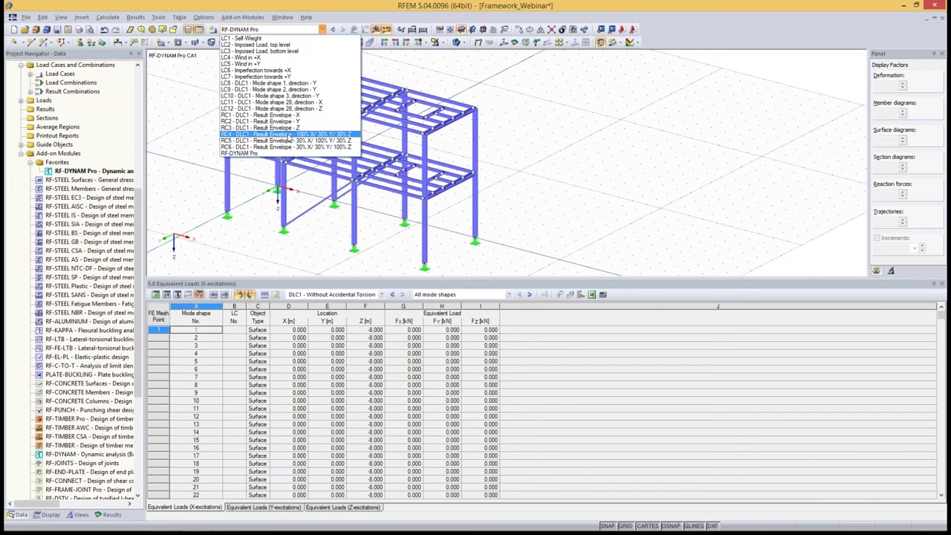
left_click(244, 15)
left_click(245, 41)
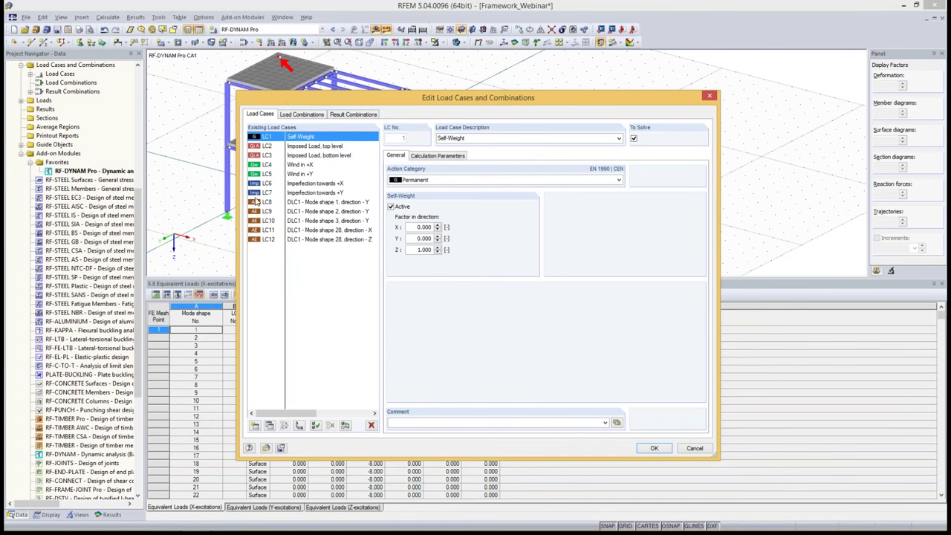
left_click(262, 202)
left_click(266, 211)
left_click(437, 155)
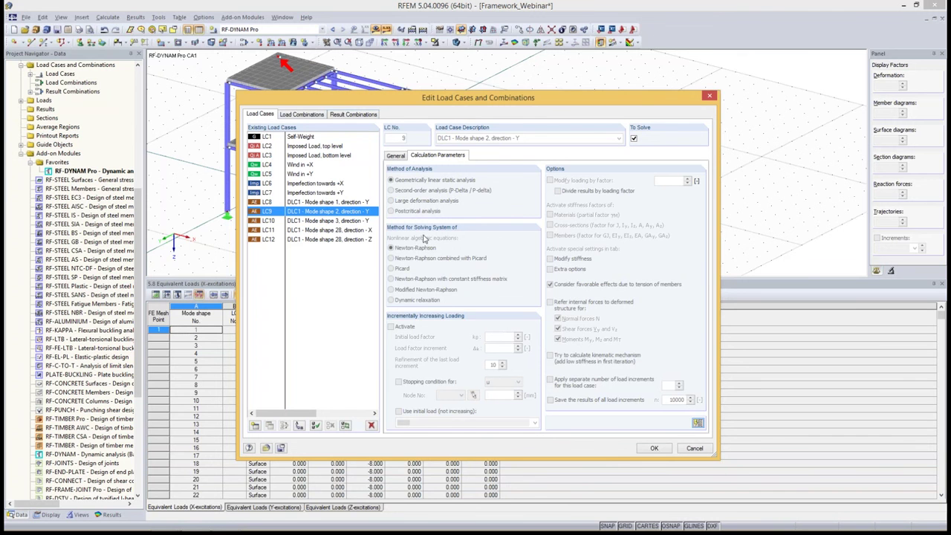
Review the load cases combined in RC2, the DLC1 result envelope in Y, and enable Preserve signs for its SRSS combination
left_click(365, 113)
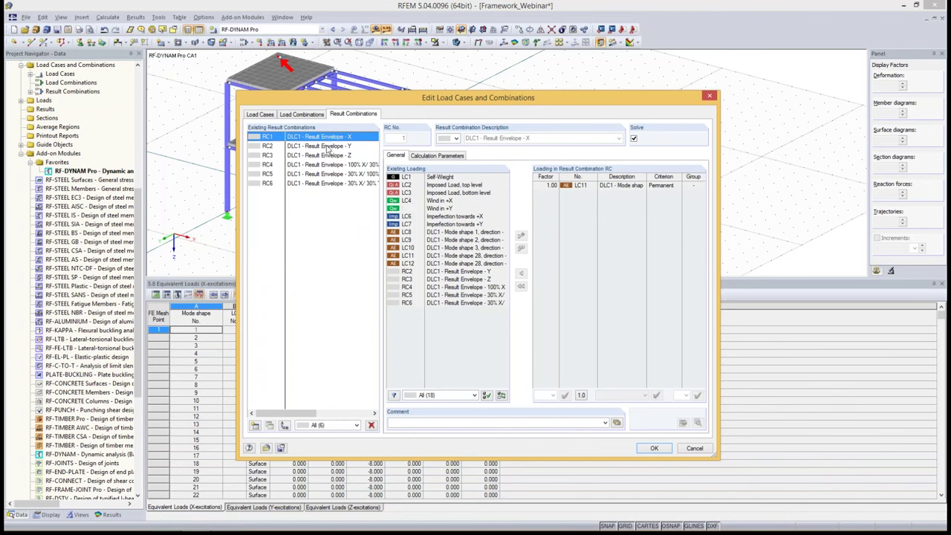
left_click(328, 146)
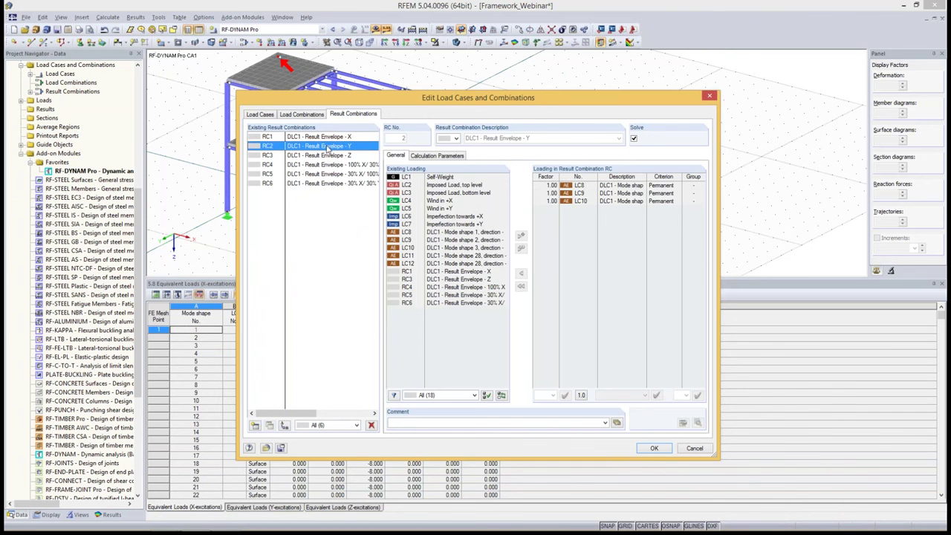
left_click(591, 201)
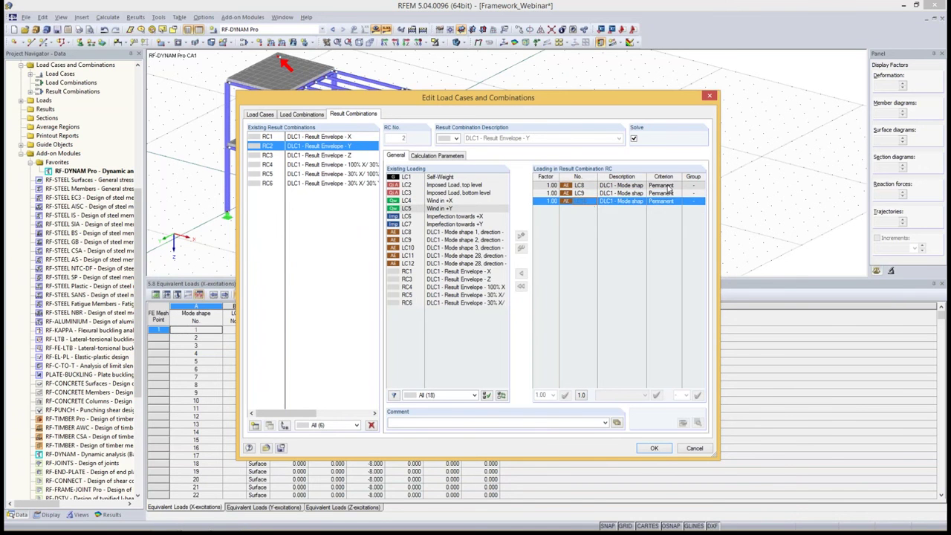
key("Up")
key("Up")
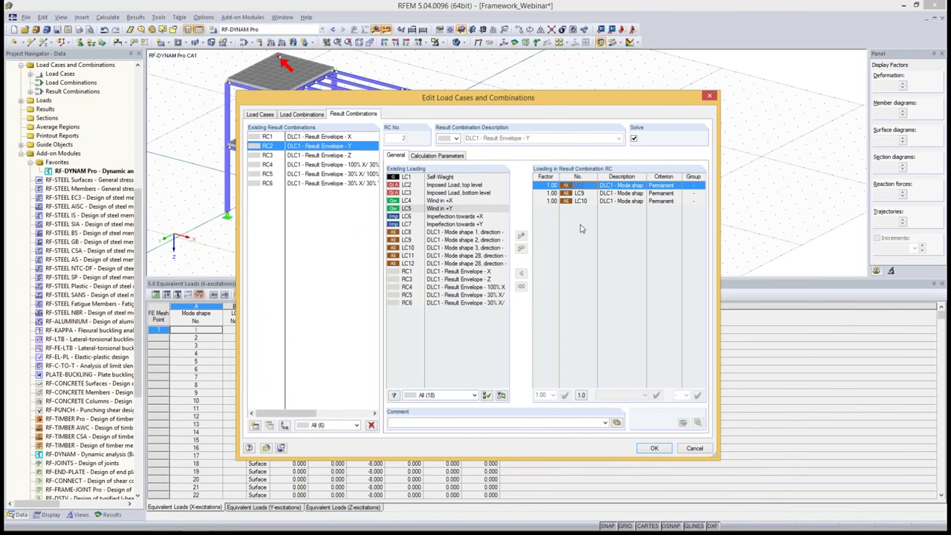
left_click(455, 157)
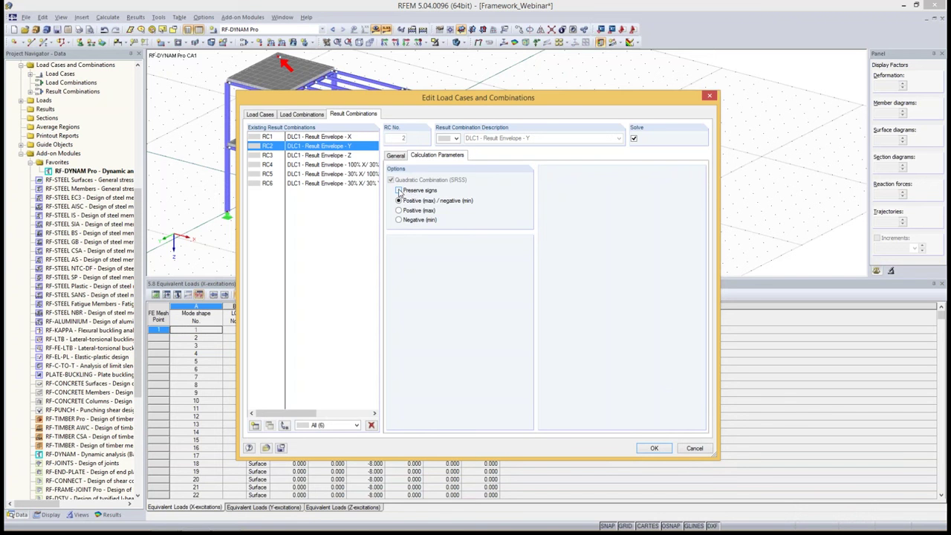
left_click(399, 190)
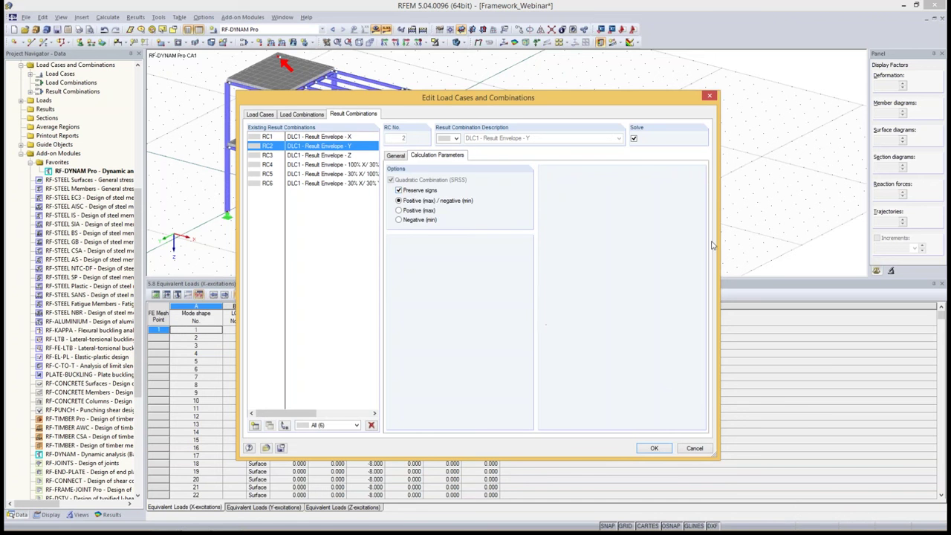
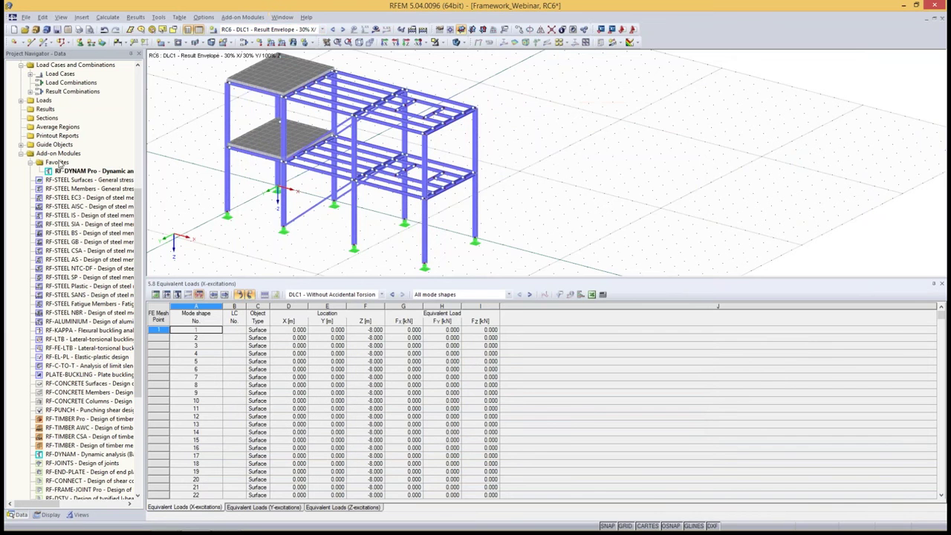
Copy DLC1 in RF-DYNAM Pro as a second dynamic load case and describe it as "With Accidental Torsion"
double_click(63, 172)
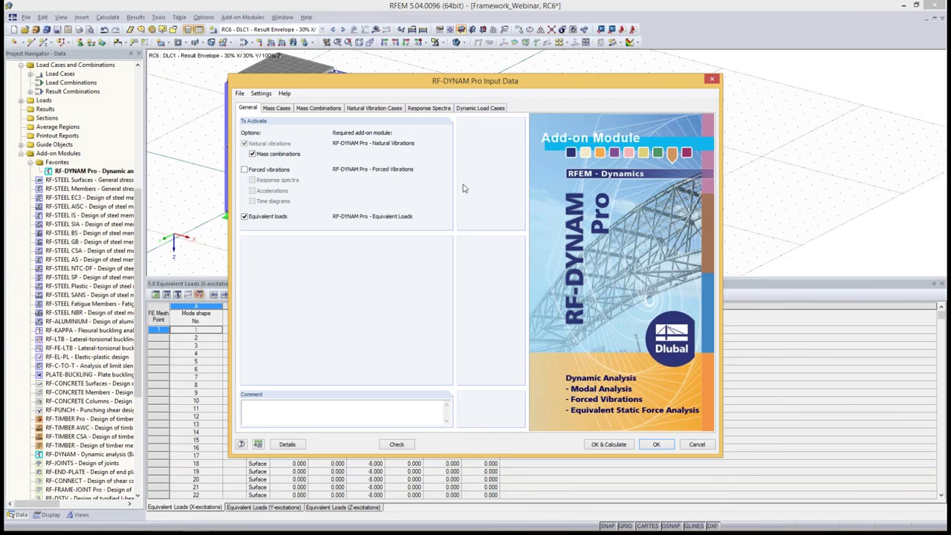
left_click(476, 110)
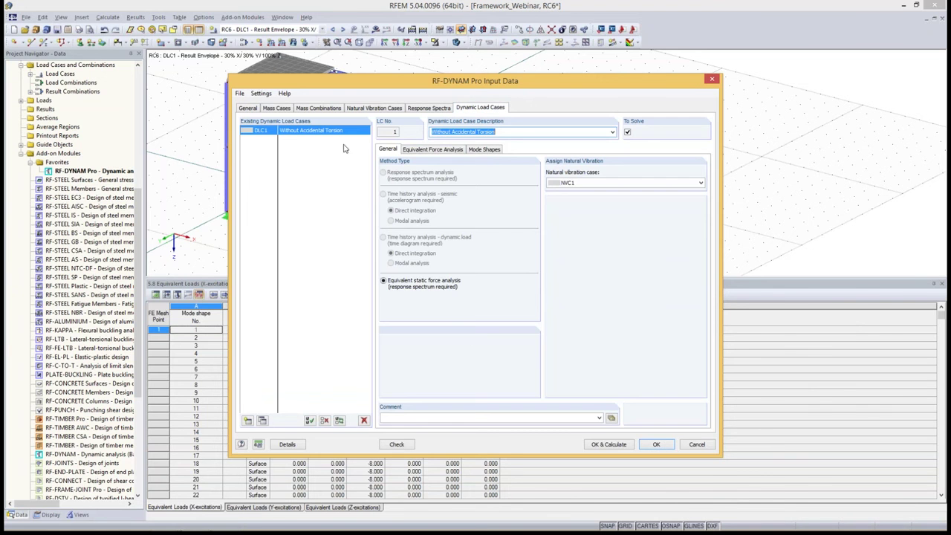
left_click(433, 150)
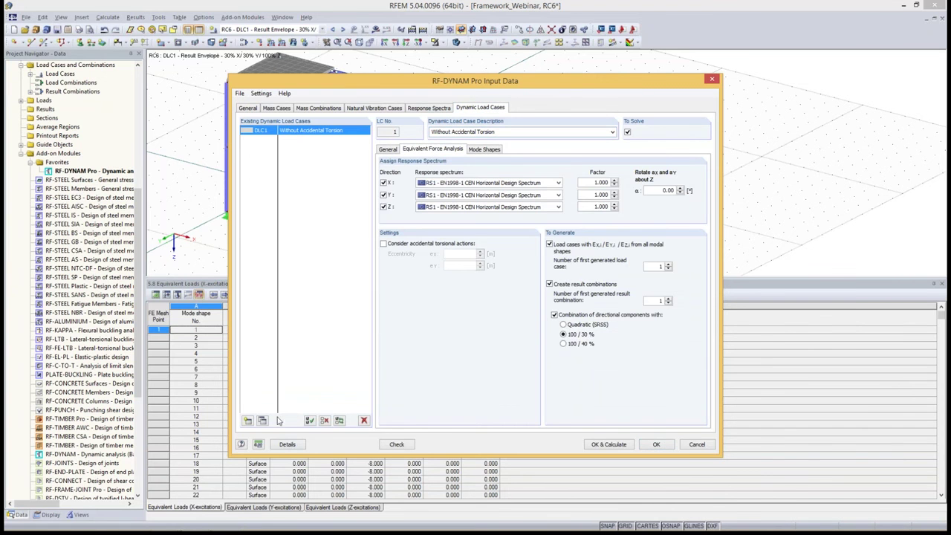
left_click(263, 420)
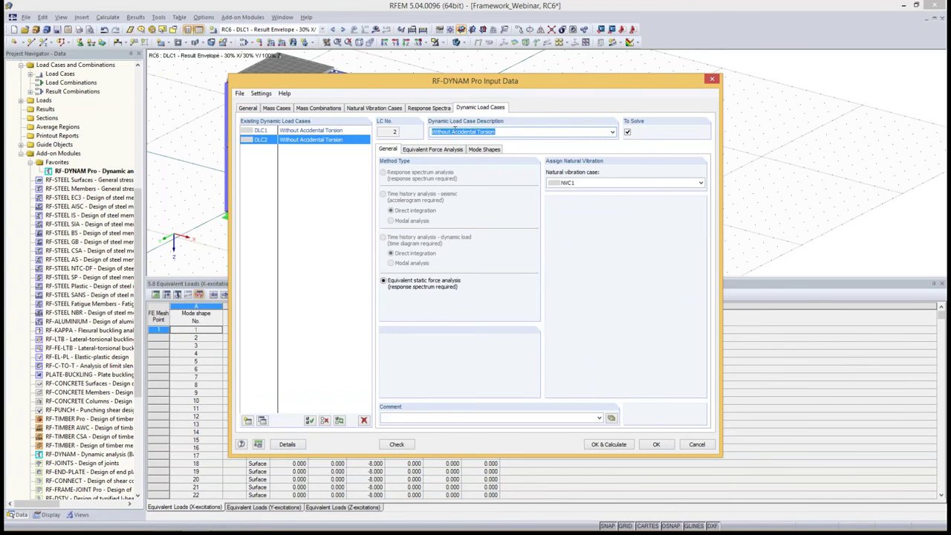
left_click(452, 131)
key("BackSpace")
key("BackSpace")
key("BackSpace")
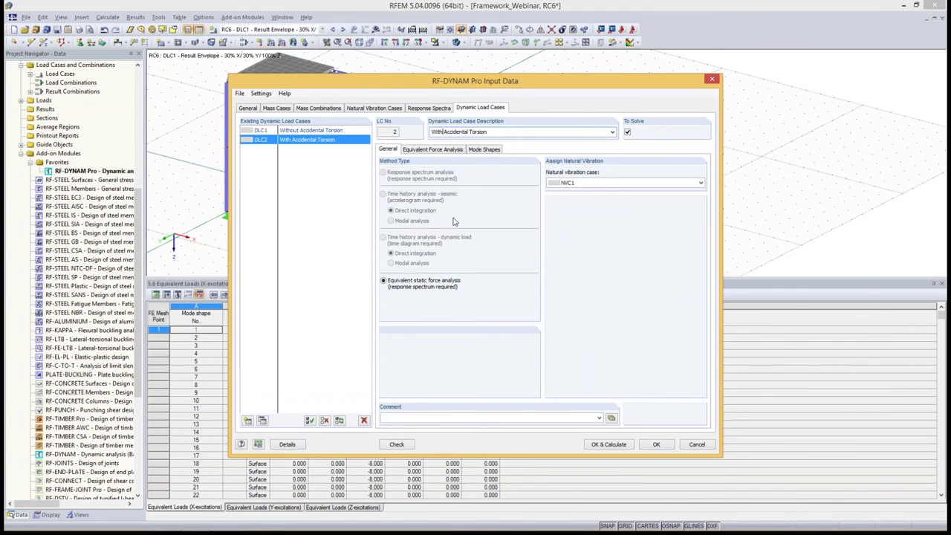
Enable accidental torsional actions for DLC2 with eccentricities eX 0.7 m and eY 0.25 m, and run the calculation
left_click(430, 150)
left_click(403, 246)
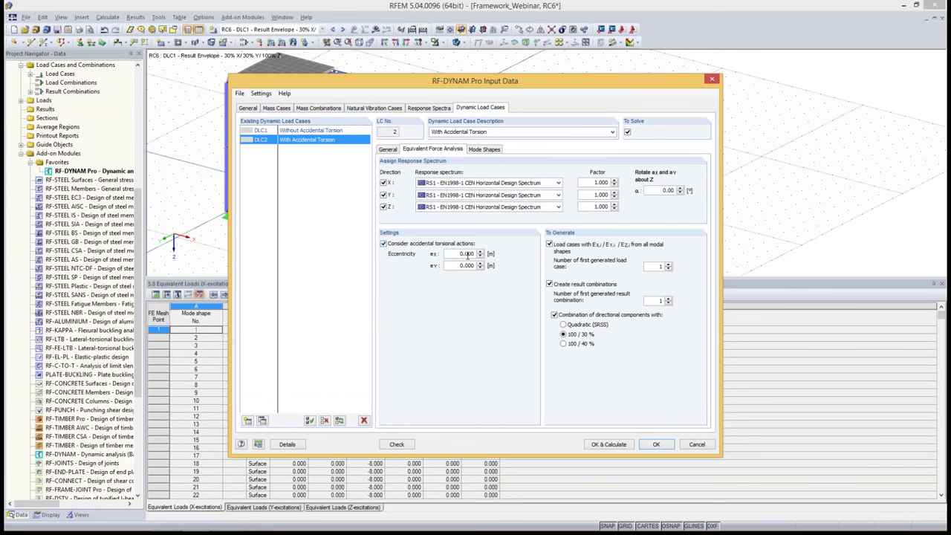
left_click(457, 253)
left_click_drag(407, 82, 696, 71)
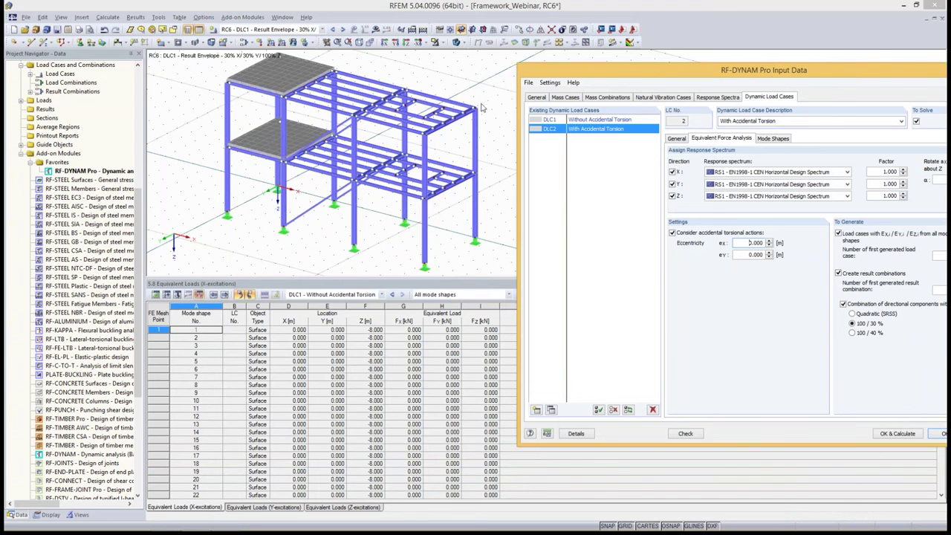
left_click_drag(612, 73, 332, 84)
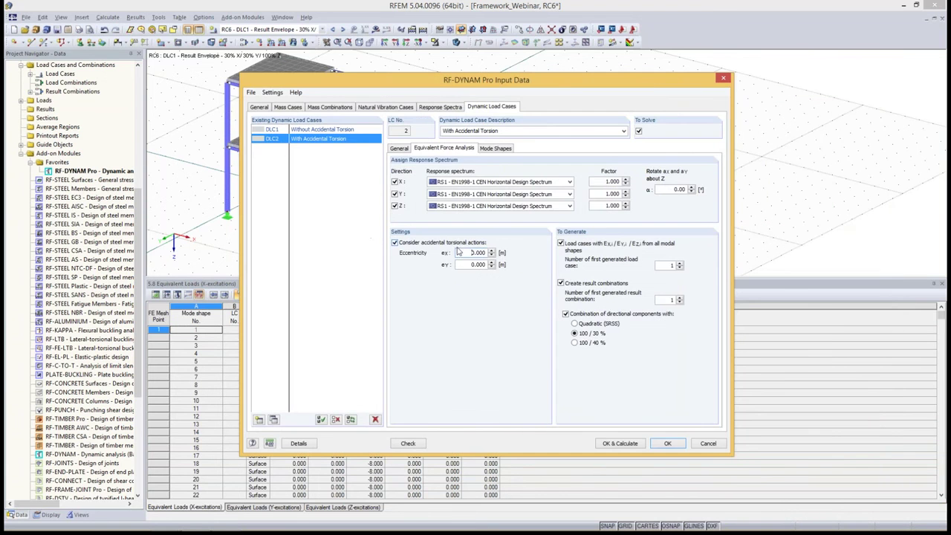
left_click_drag(461, 252, 511, 252)
type("0.7")
key("Tab")
type("0.25")
key("Tab")
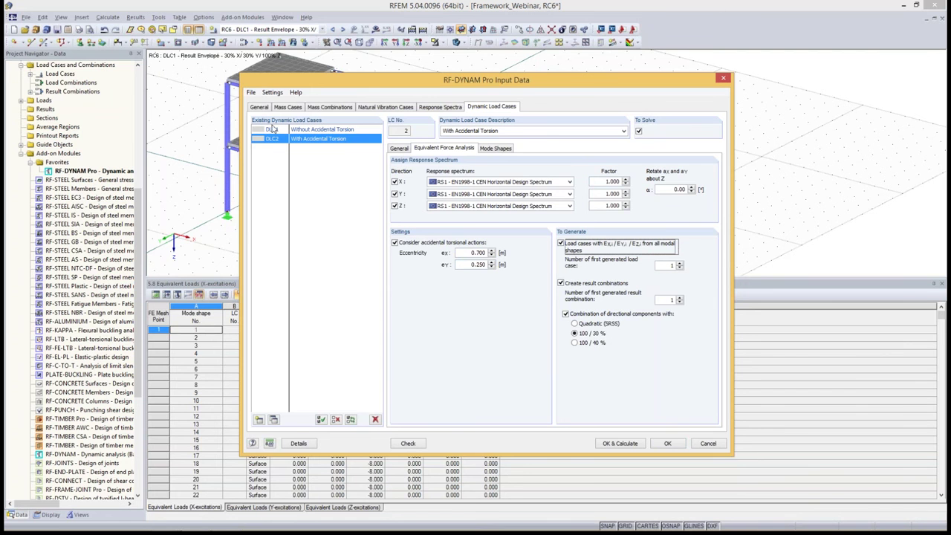
left_click(635, 446)
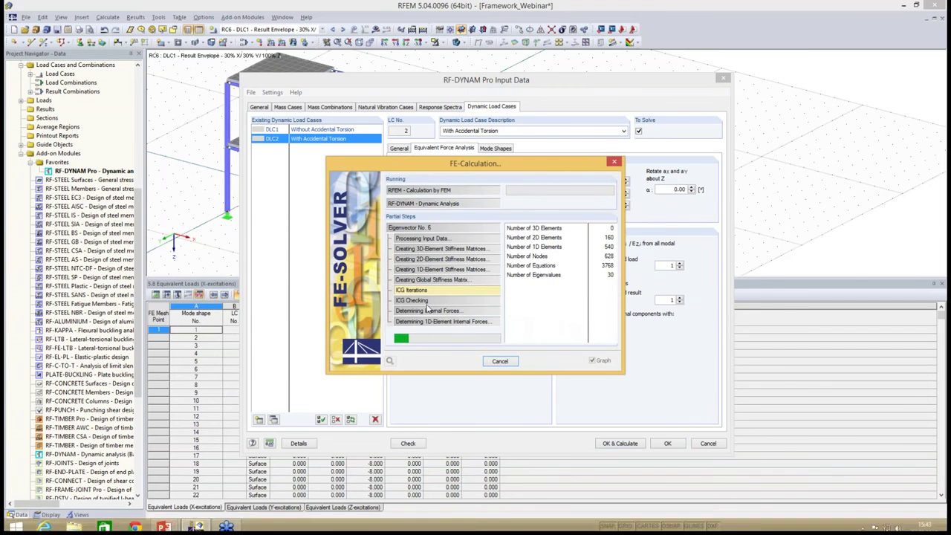
key("alt+Tab")
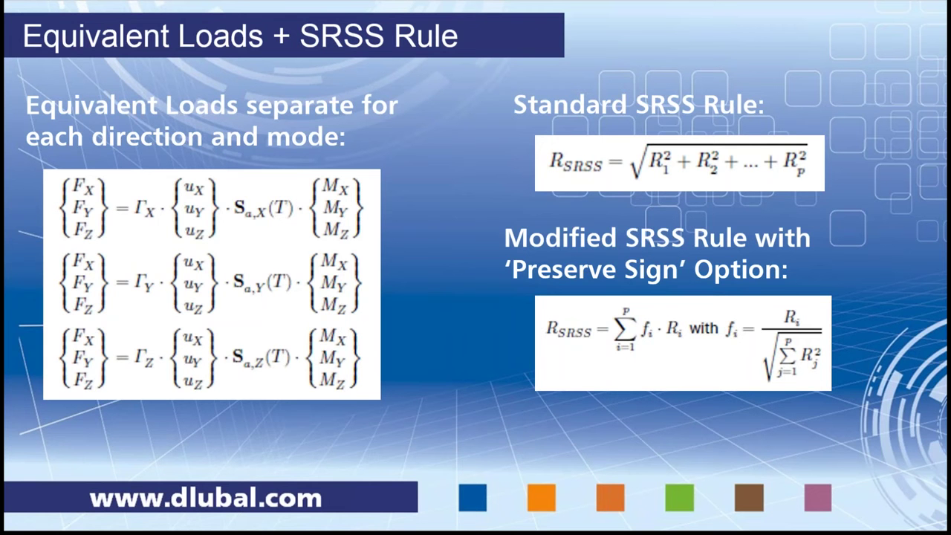
key("Right")
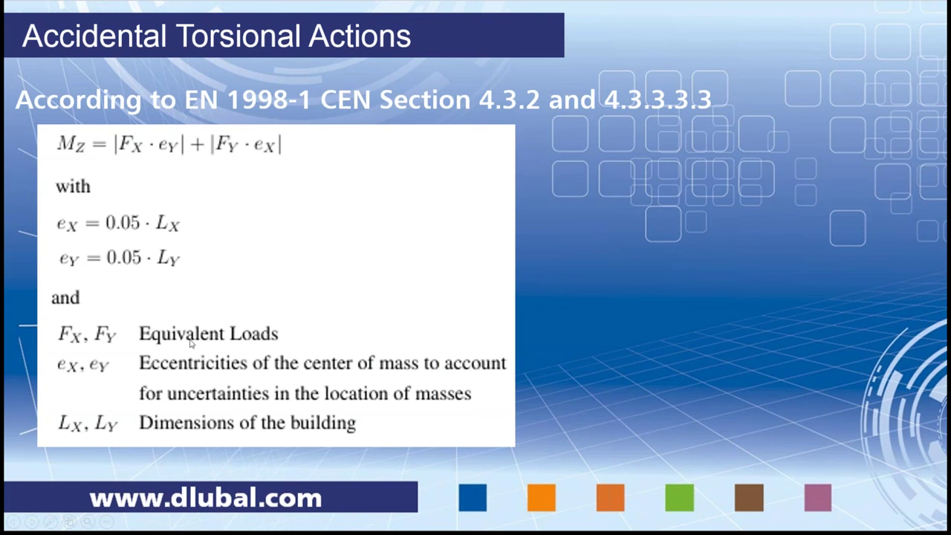
left_click(281, 253)
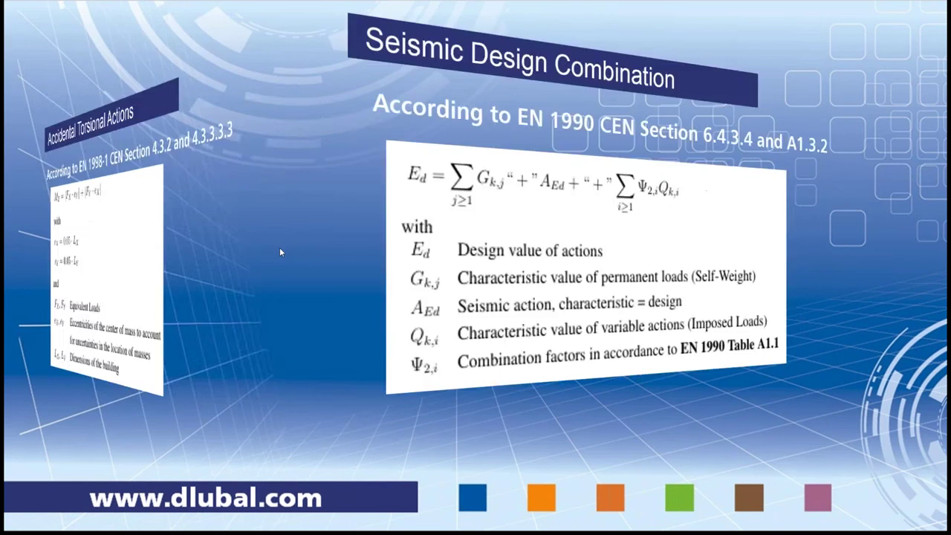
key("alt+Tab")
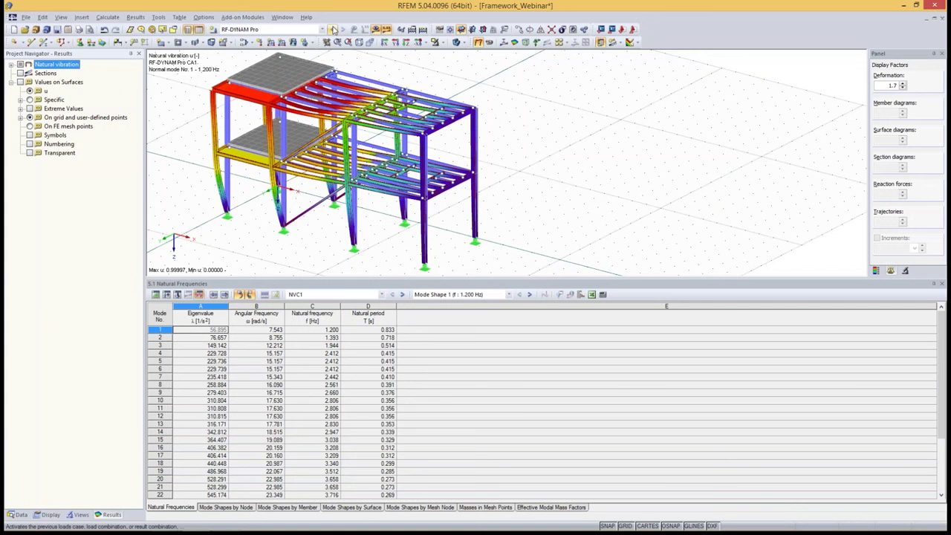
Compare the nodal loads on a column between LC13 and LC14, mode shape 1 in direction Y with positive and negative torsion
left_click(302, 29)
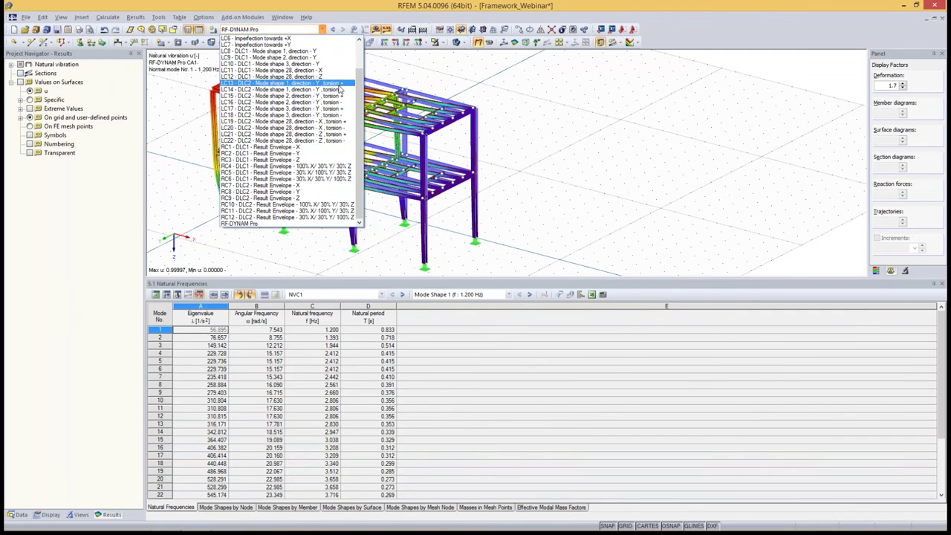
left_click(346, 87)
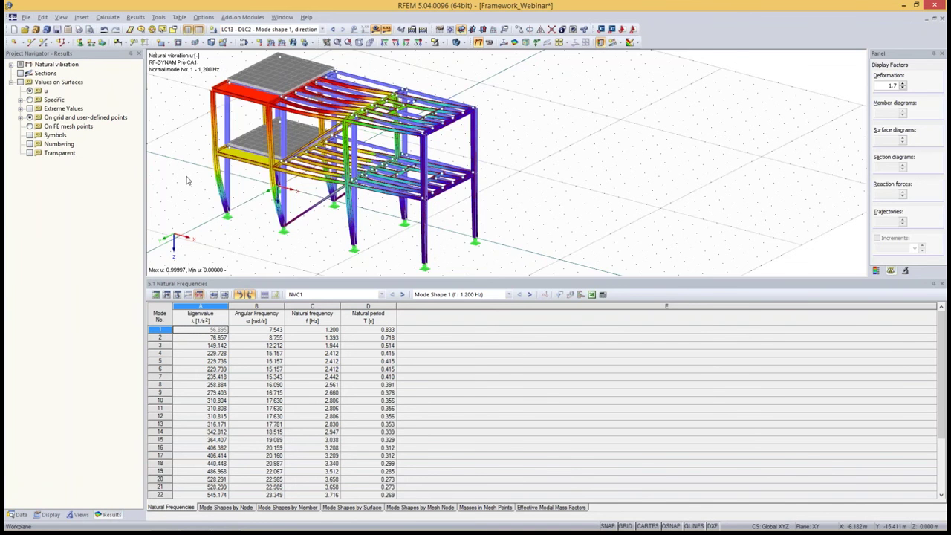
middle_click_drag(177, 151, 323, 165)
scroll(406, 156, "up", 5)
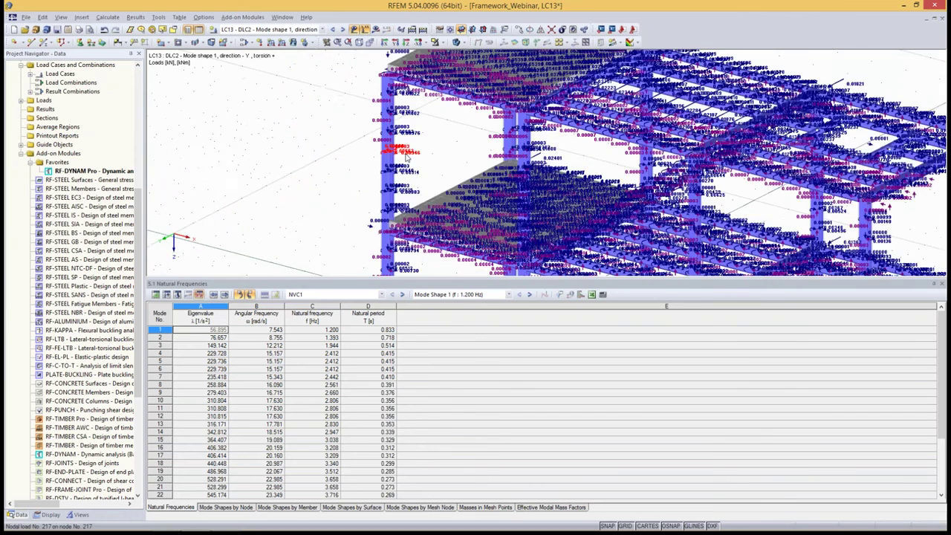
scroll(407, 156, "up", 8)
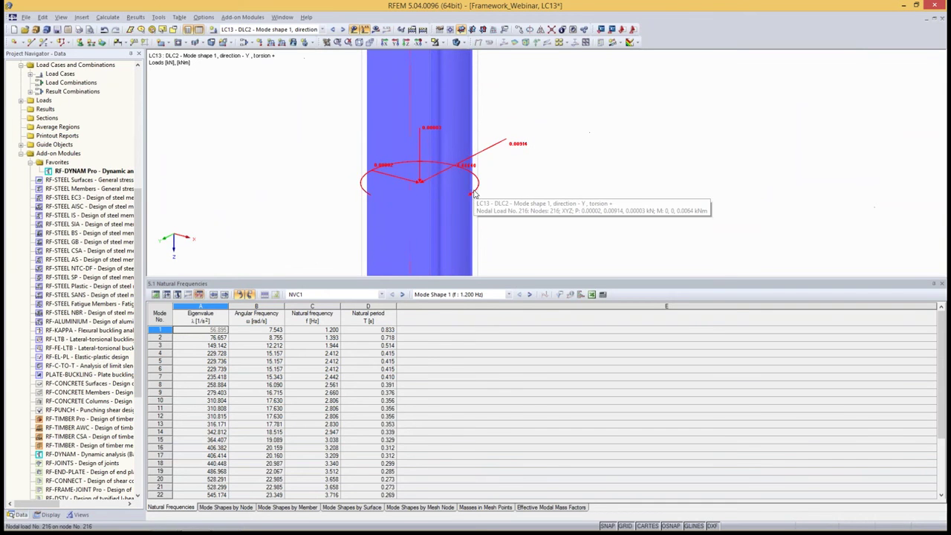
left_click(278, 31)
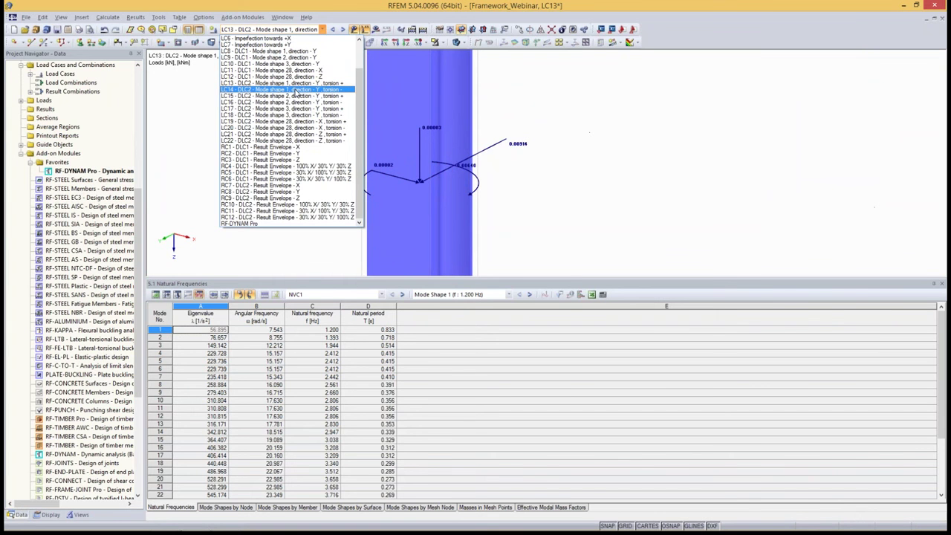
left_click(296, 92)
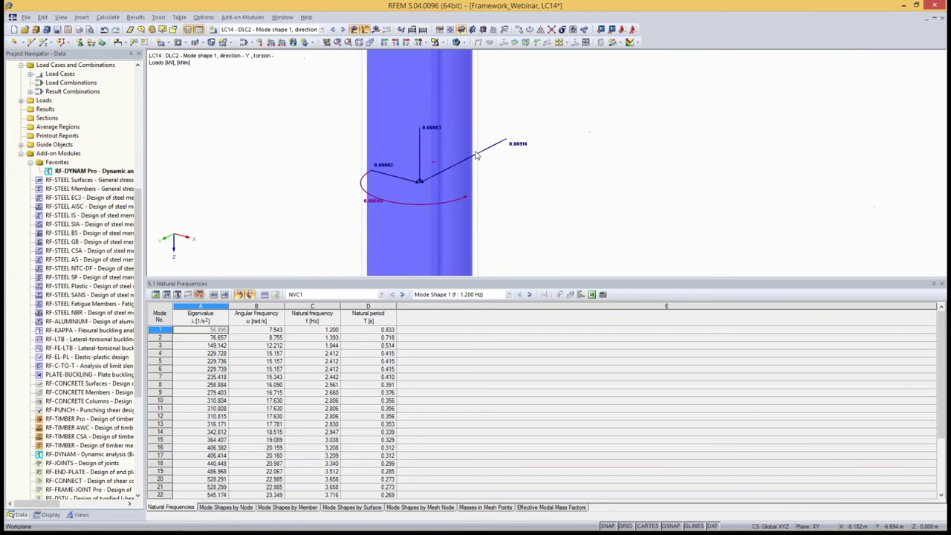
Review the DLC2 result envelopes RC7 and RC8, comparing RC8's load case groups with RC2 and checking its SRSS calculation parameters
left_click(246, 41)
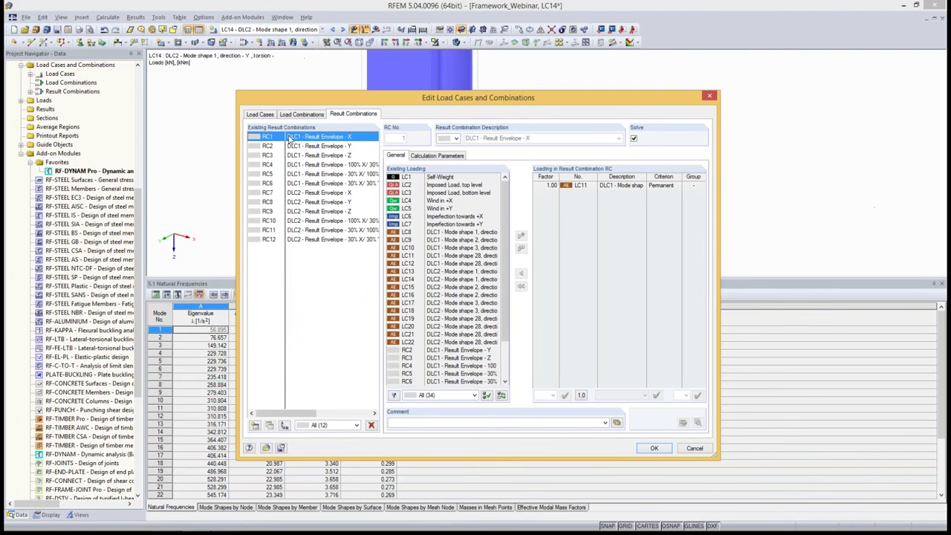
left_click(297, 193)
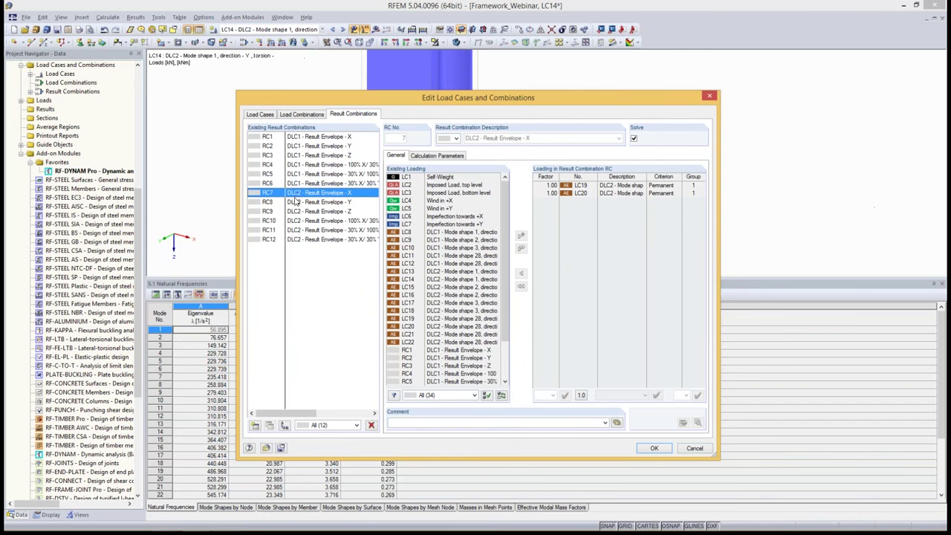
left_click(296, 202)
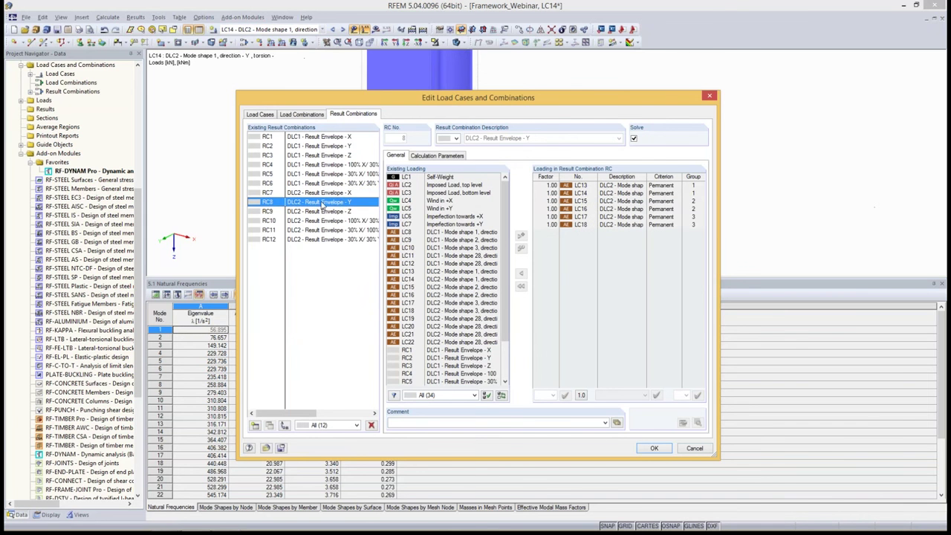
left_click(554, 224)
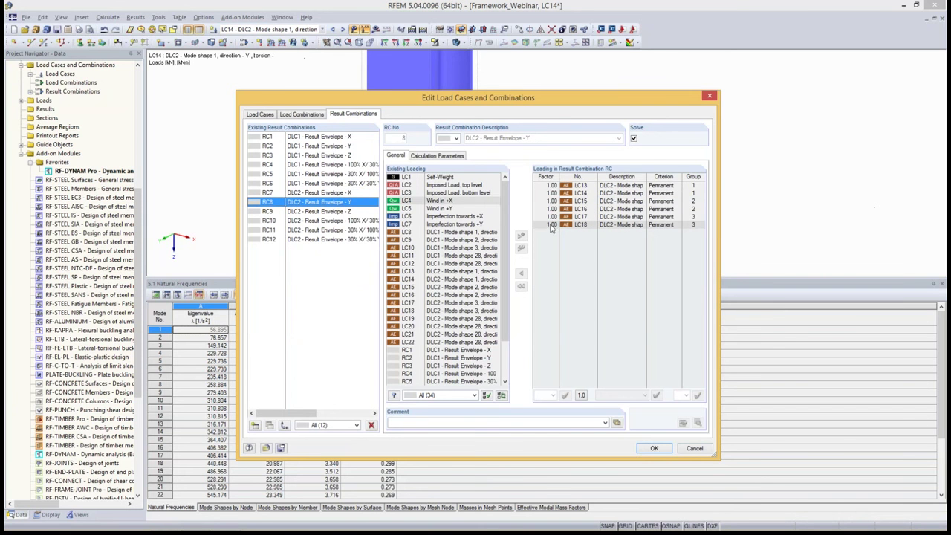
left_click(314, 147)
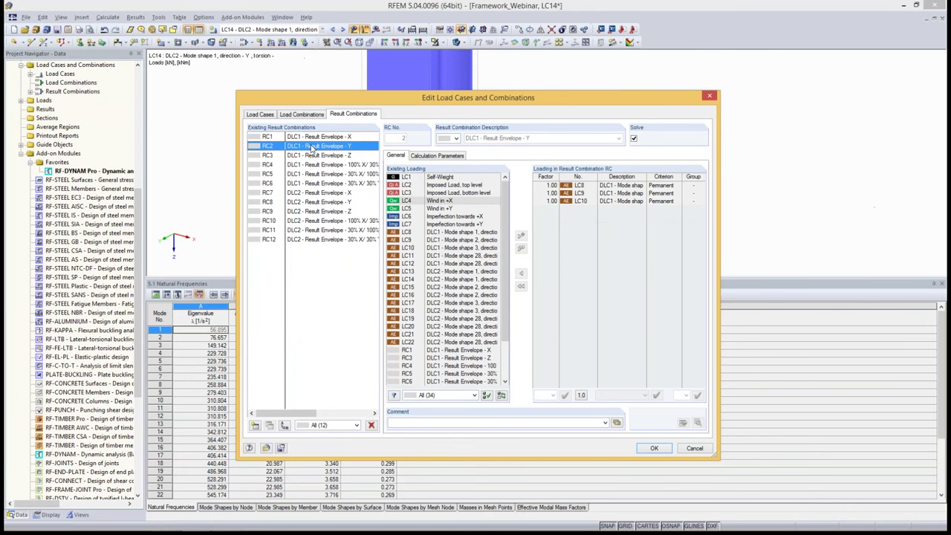
left_click(316, 202)
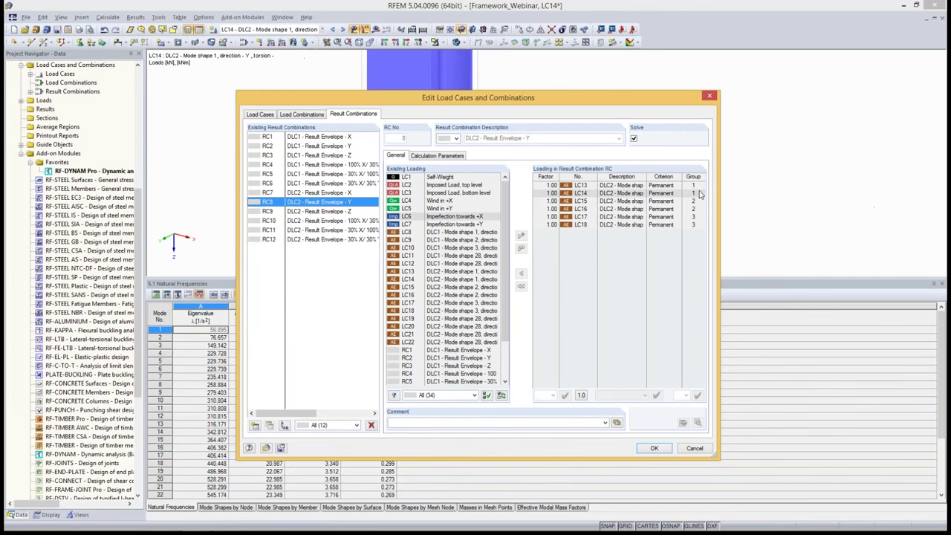
left_click(670, 194)
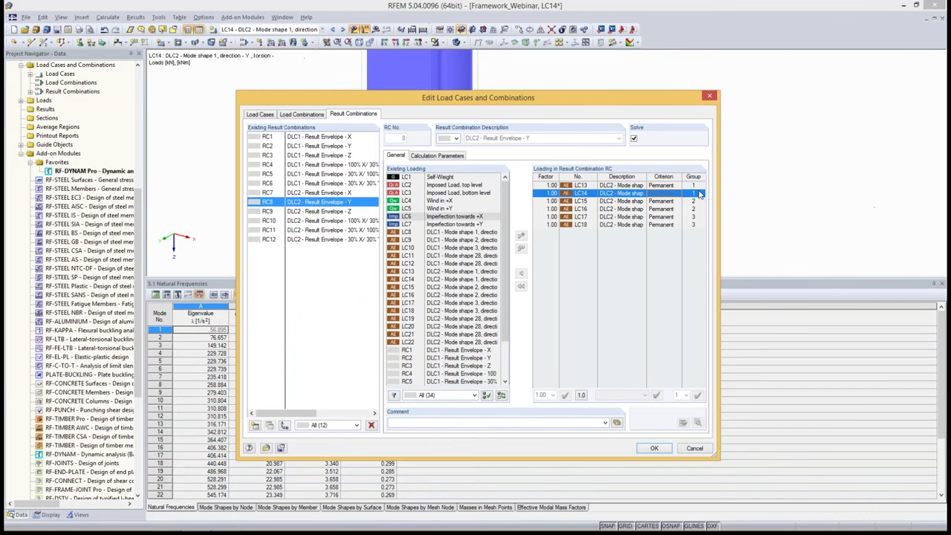
left_click(446, 156)
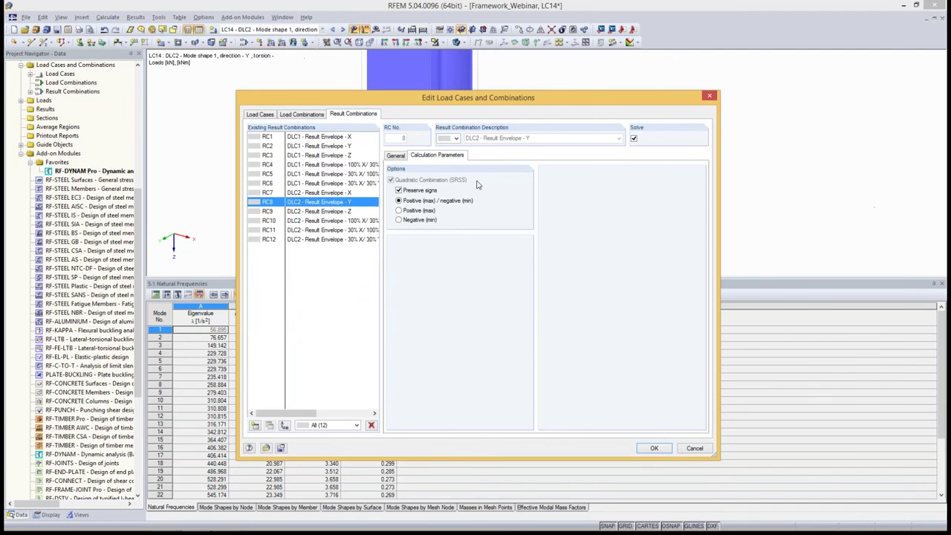
Review the 100/30 % directional result combinations RC10 to RC12 of DLC2, checking their factors, and close the combinations dialog
left_click(325, 221)
left_click(327, 229)
left_click(327, 239)
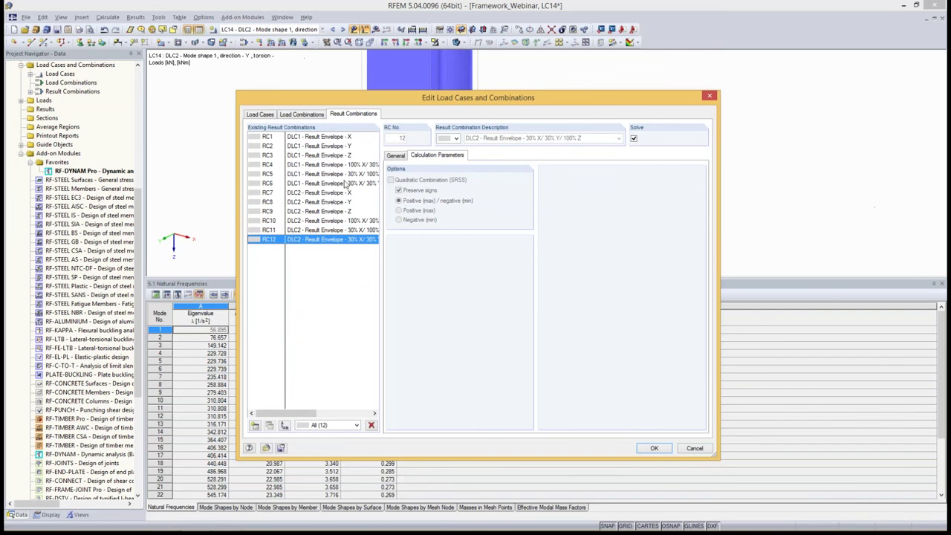
left_click(399, 155)
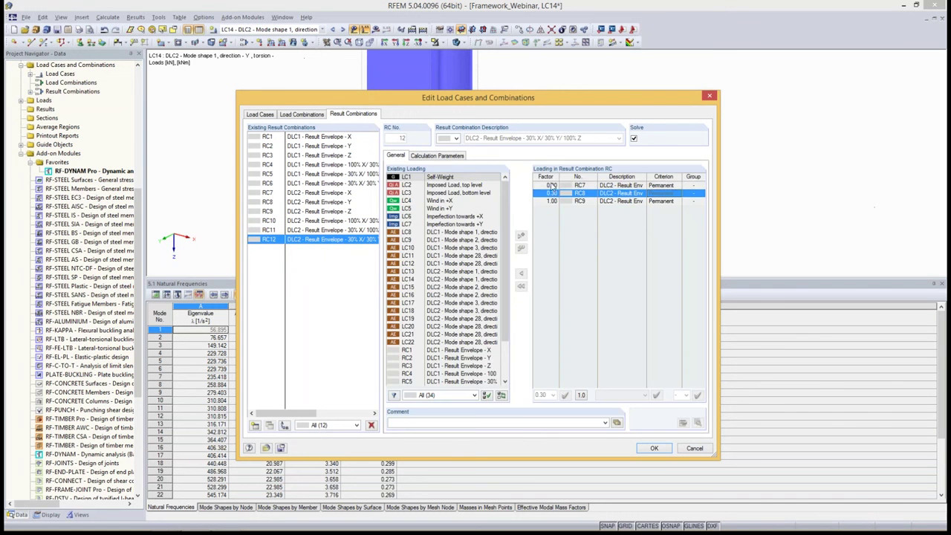
left_click(340, 223)
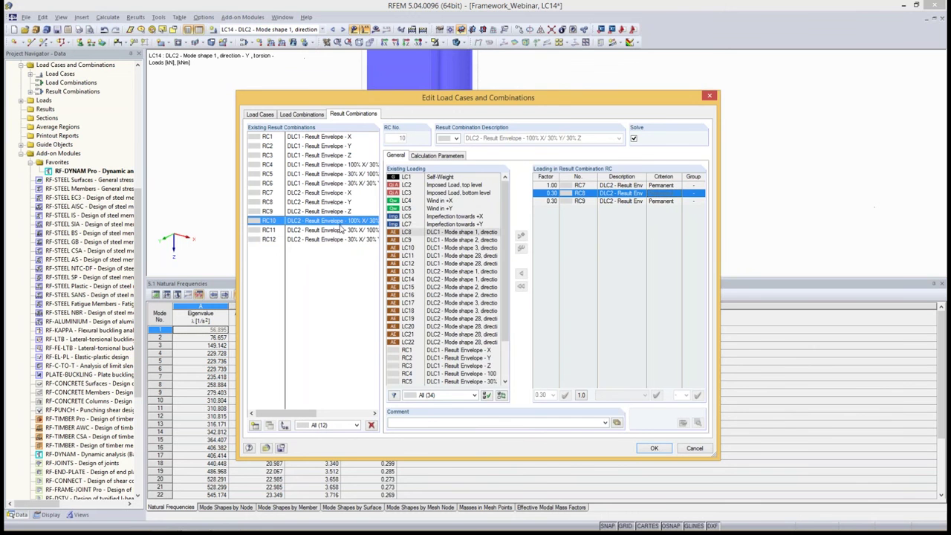
left_click(654, 449)
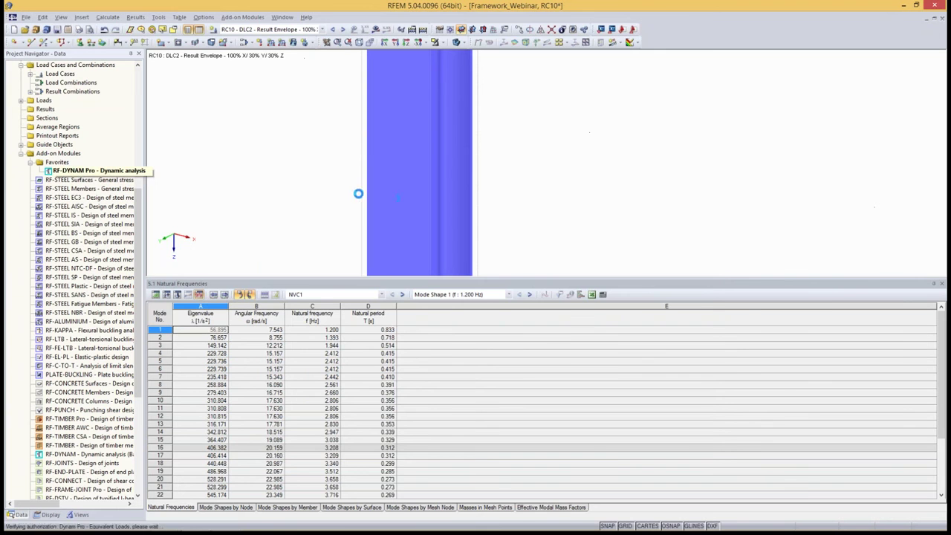
Exclude DLC1, the dynamic load case without accidental torsion, from the RF-DYNAM Pro calculation
left_click(481, 108)
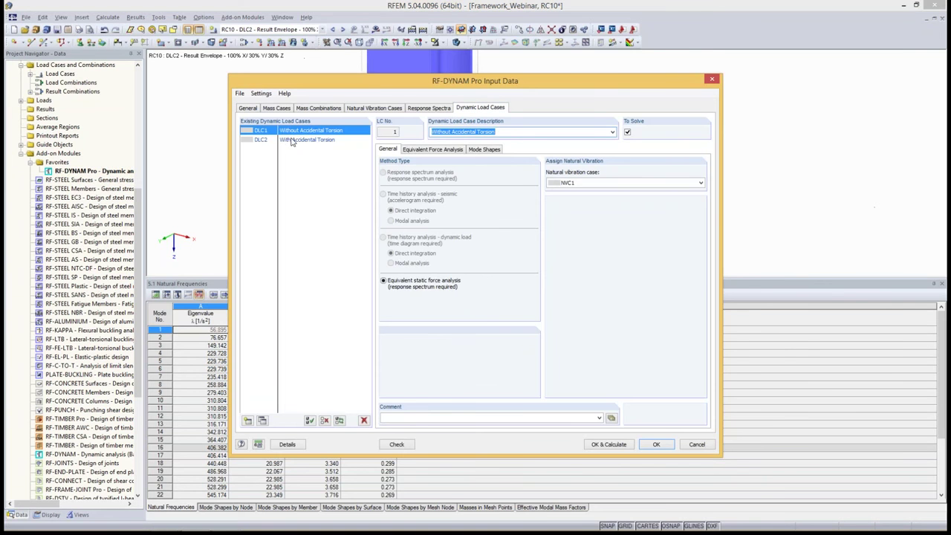
left_click(292, 140)
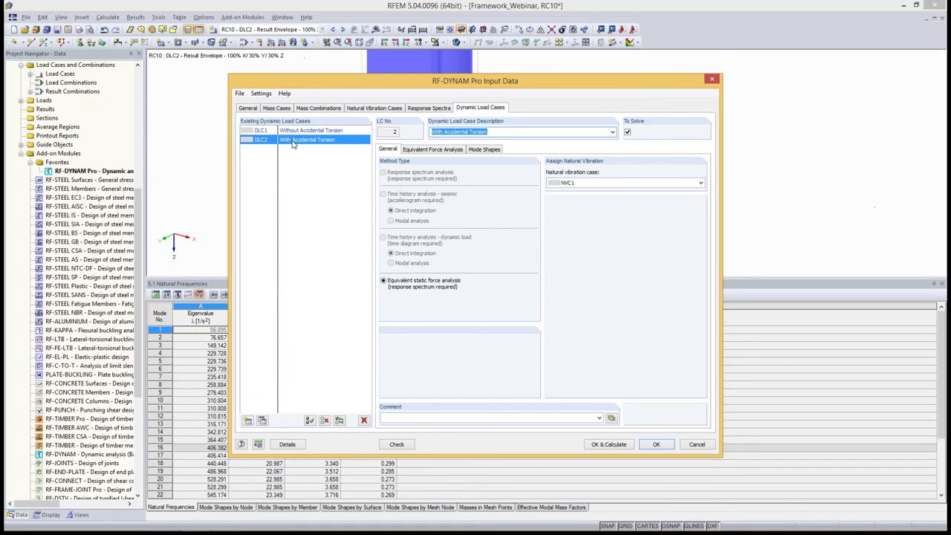
left_click(296, 132)
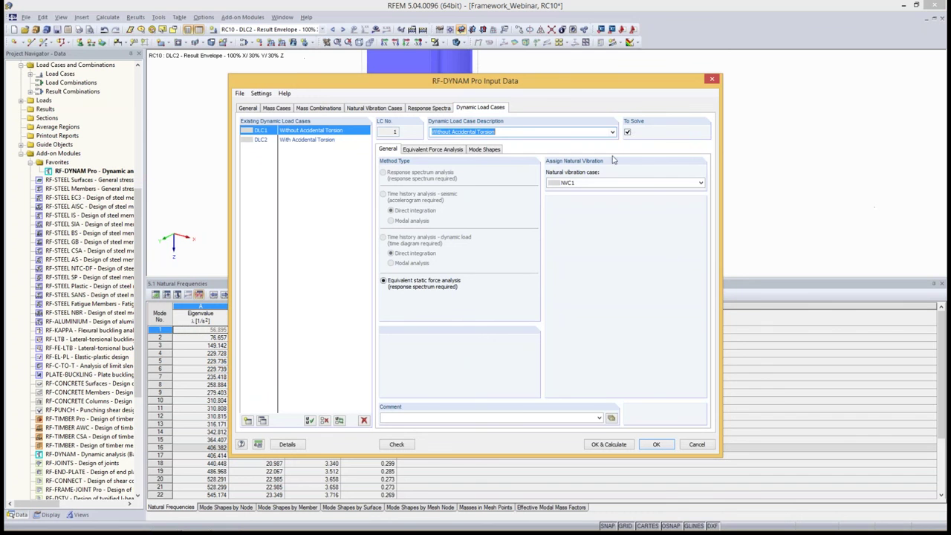
left_click(628, 132)
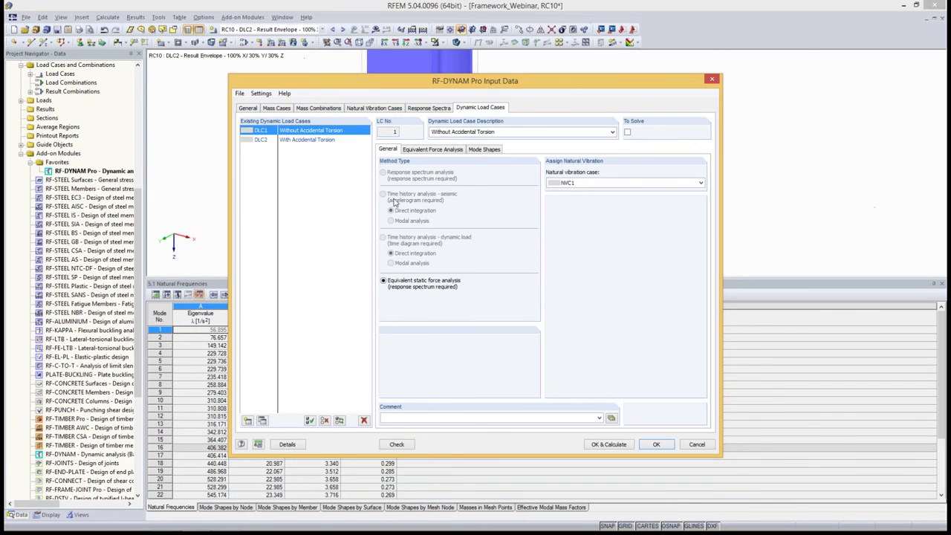
Deactivate the Z-direction response spectrum for DLC2 and display its mode shape selection
left_click(289, 140)
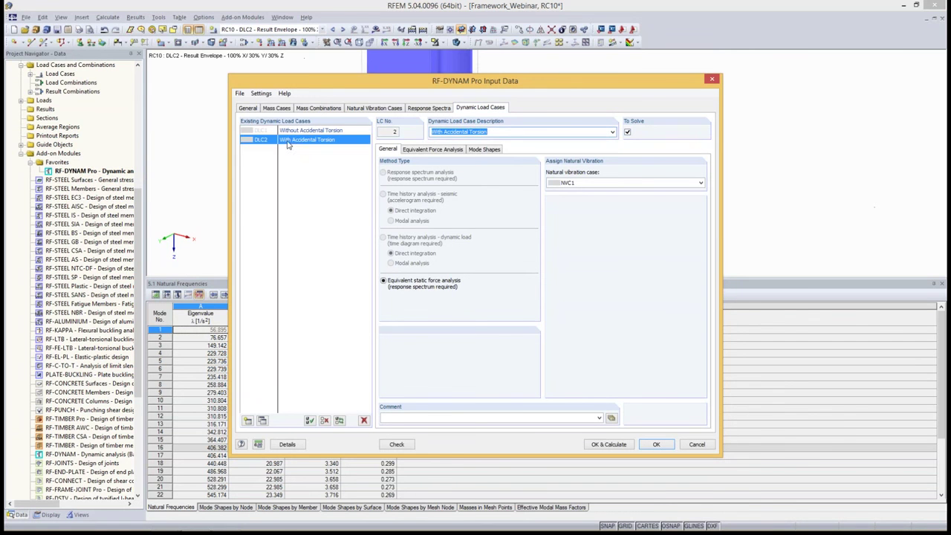
left_click(453, 152)
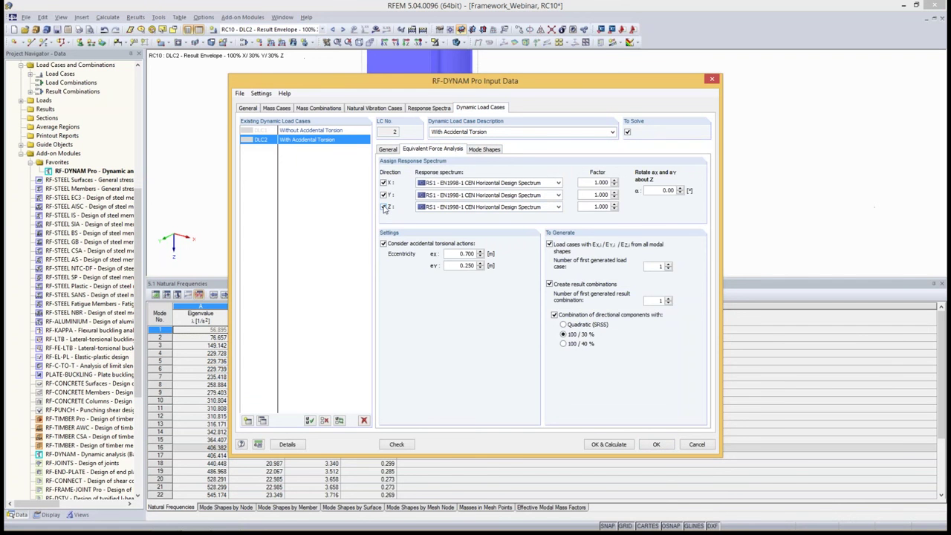
left_click(384, 207)
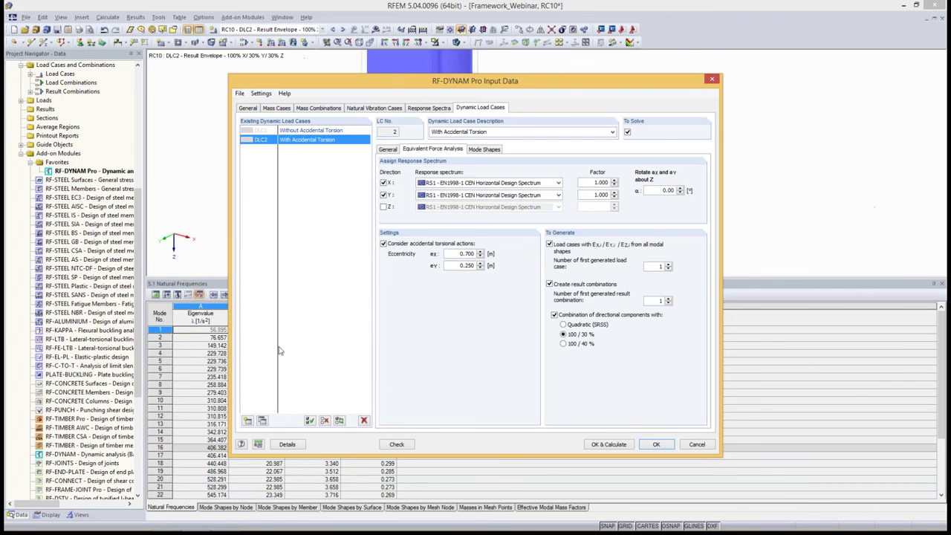
left_click(484, 149)
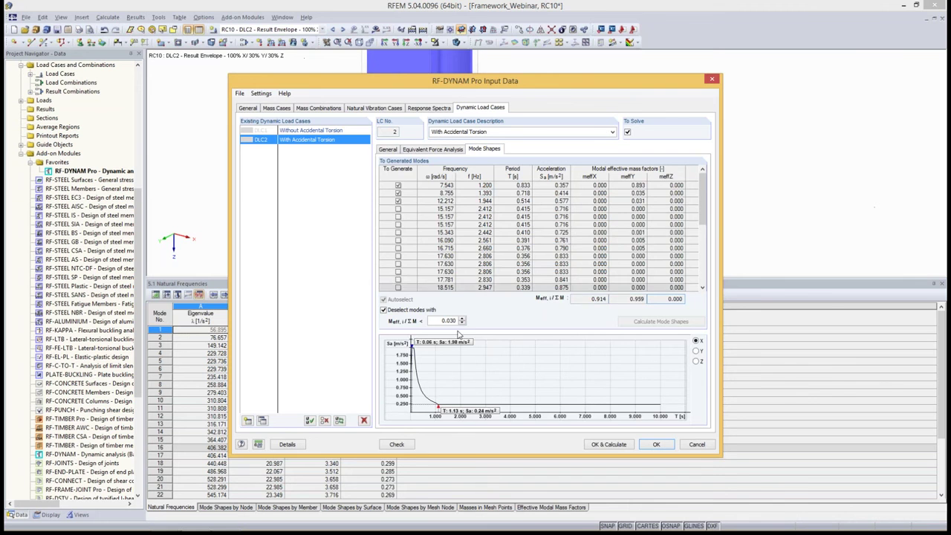
Run the RF-DYNAM Pro calculation for DLC2 with accidental torsion and switch to the PowerPoint slide show
left_click(388, 149)
left_click(609, 444)
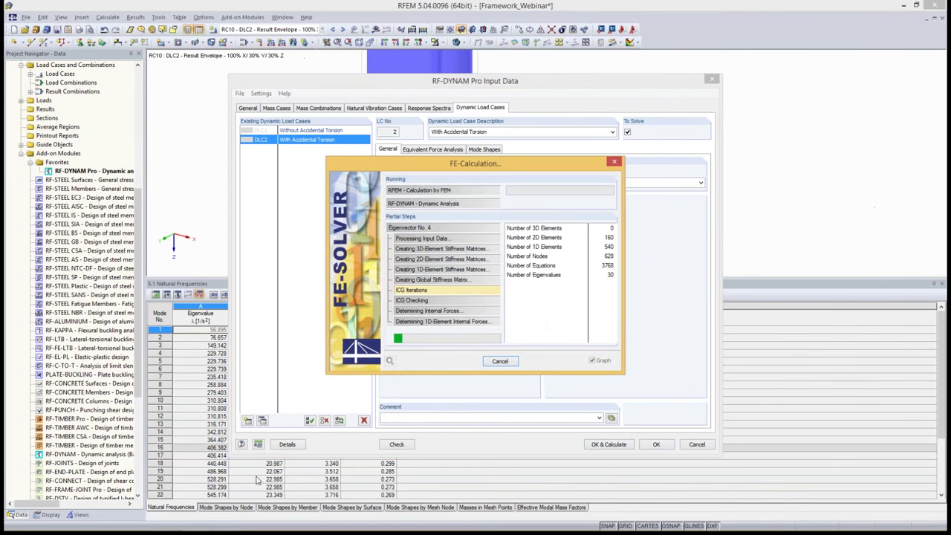
key("alt+Tab")
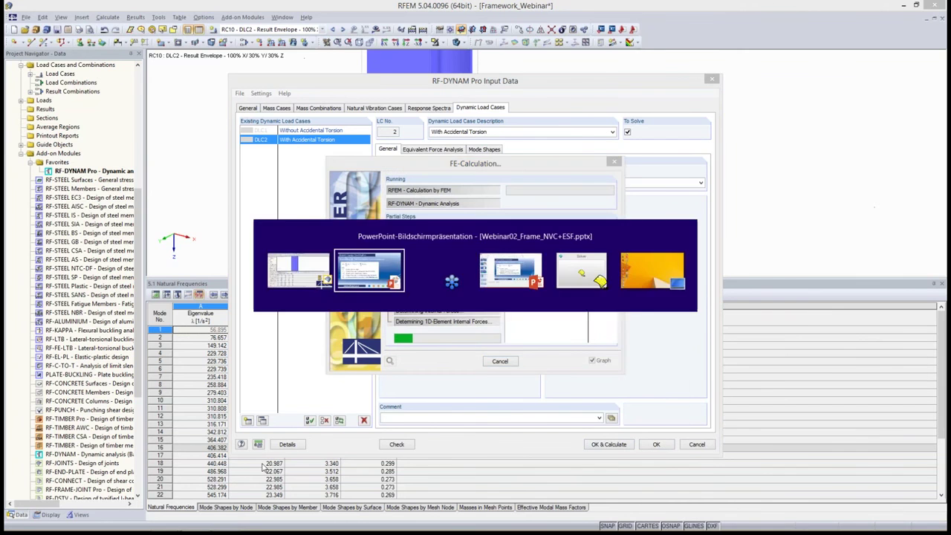
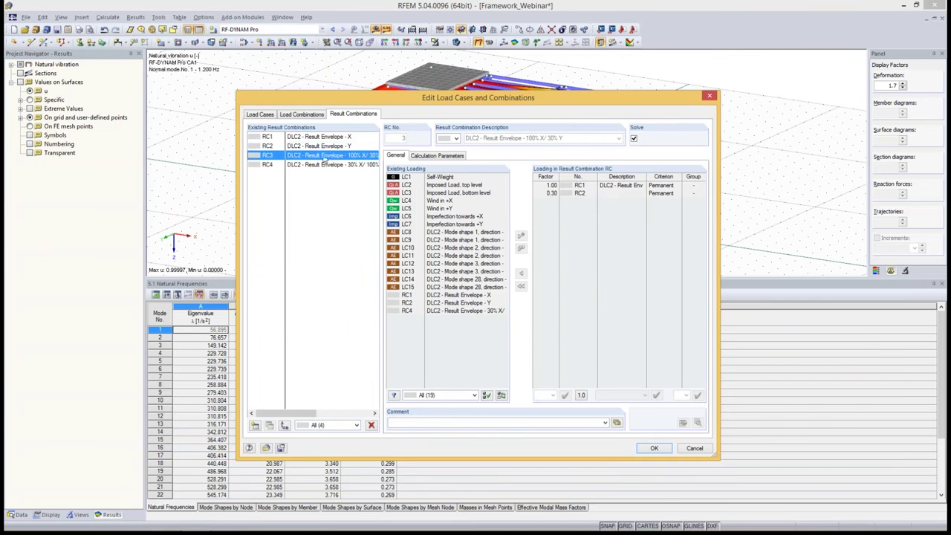
Review the loading factors of the 100/30 % directional result combinations RC3 and RC4
left_click(548, 186)
left_click(545, 186)
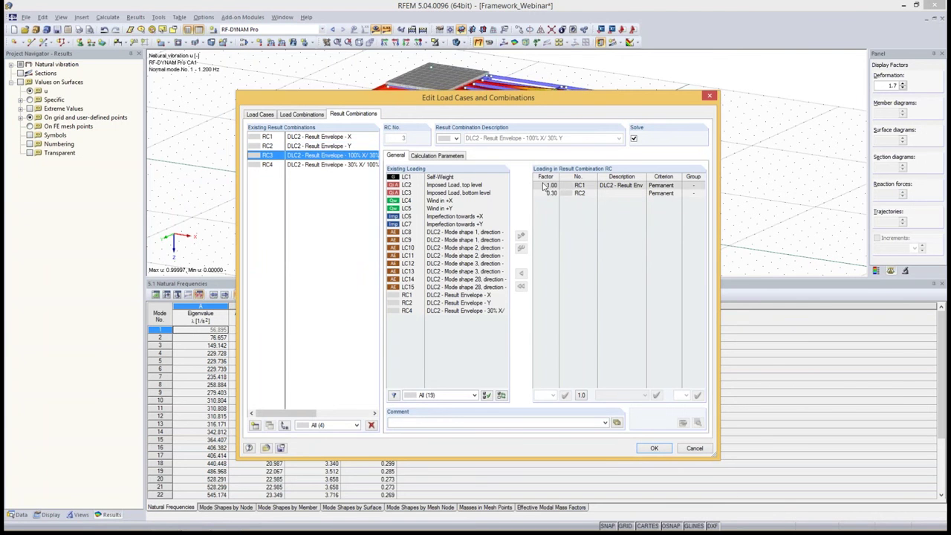
left_click(546, 194)
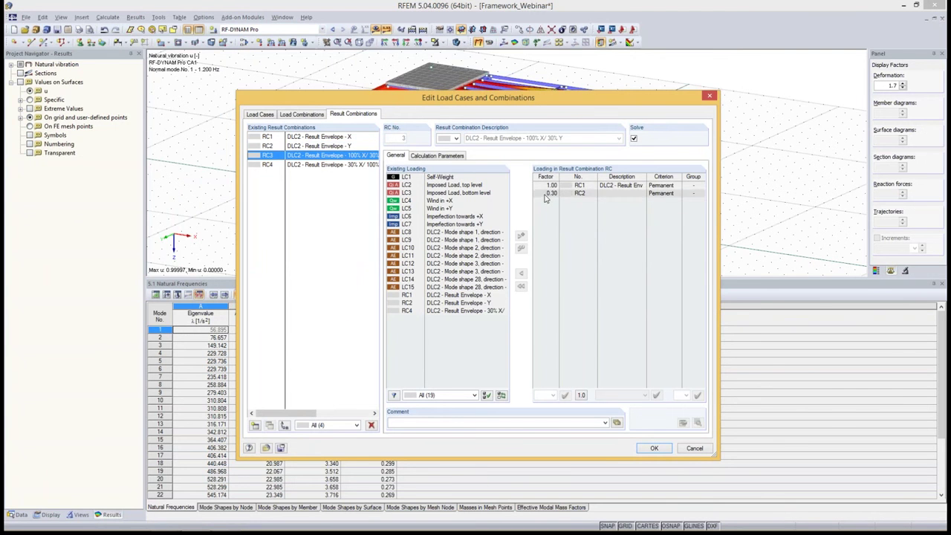
left_click(542, 187)
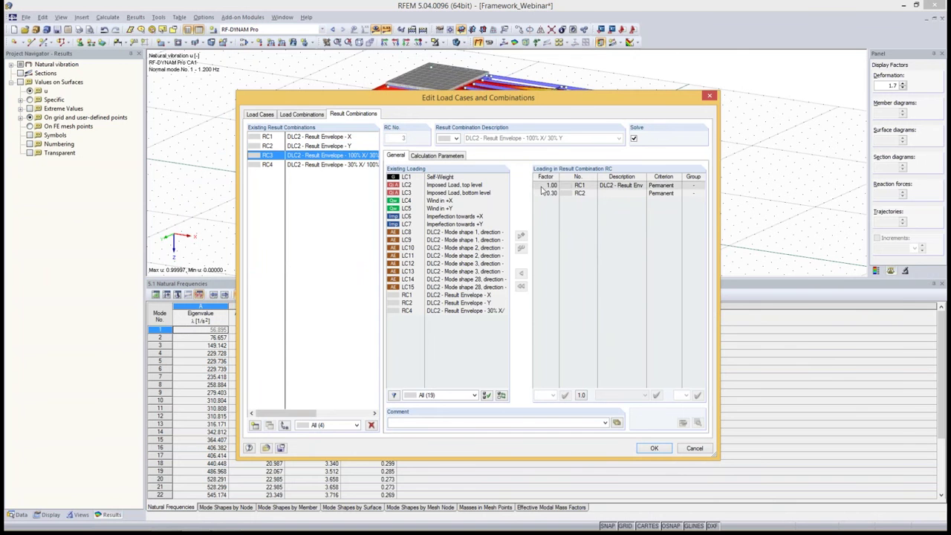
left_click(339, 165)
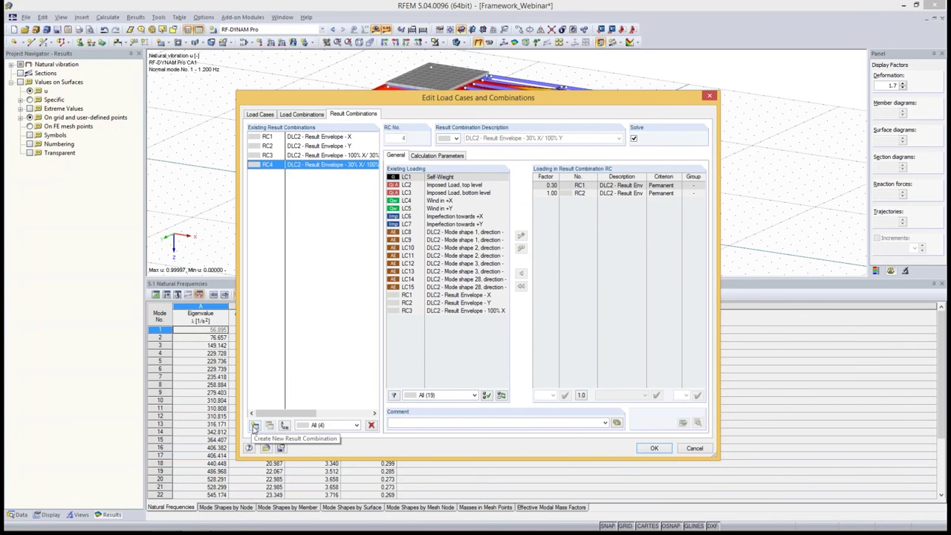
Create result combination RC5 and add the self-weight load case LC1 with a factor of 1.00
left_click(255, 425)
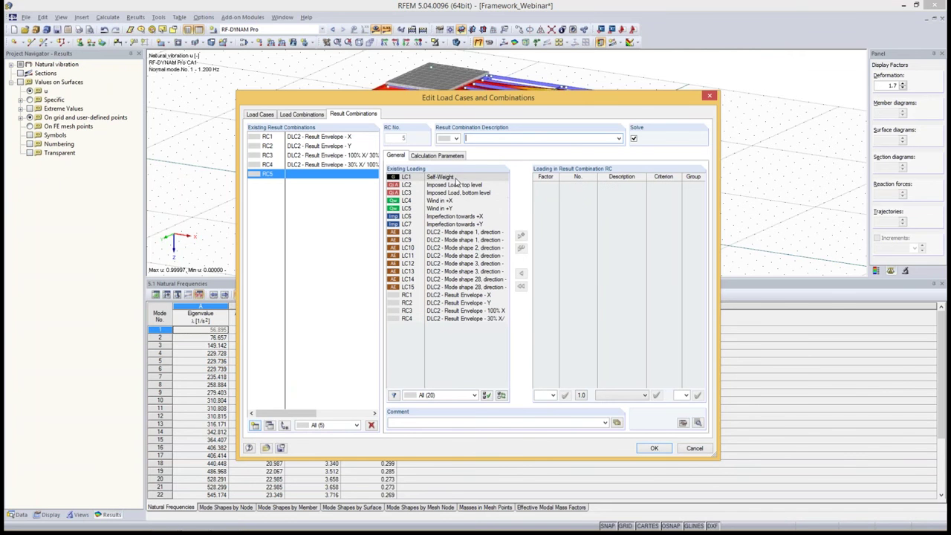
left_click(455, 177)
left_click(521, 236)
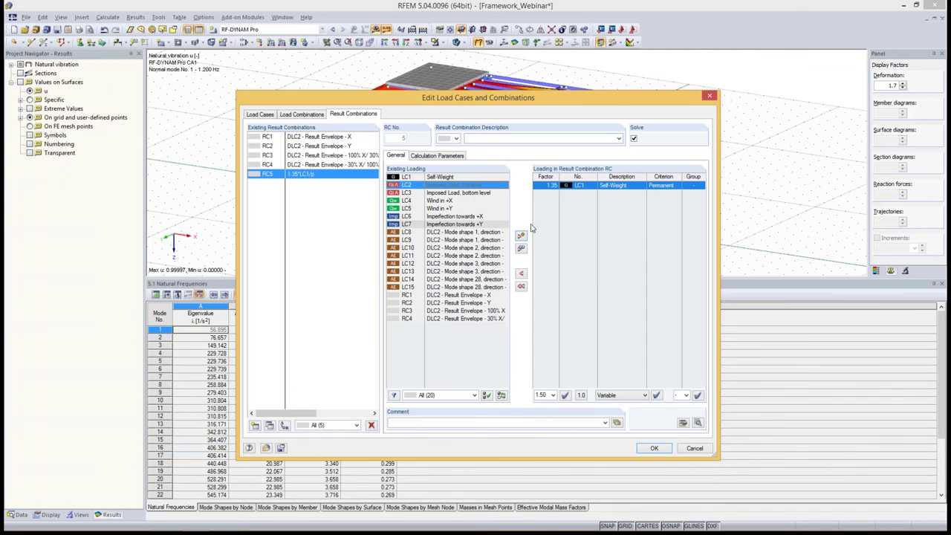
left_click(547, 186)
left_click(553, 187)
left_click(549, 211)
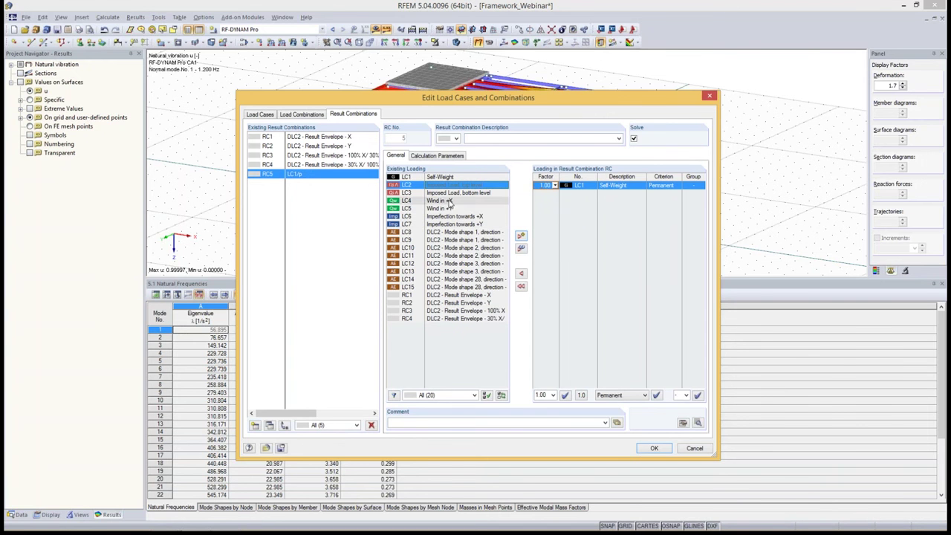
Add the top-level and bottom-level imposed loads LC2 and LC3 to result combination RC5
left_click(457, 185)
left_click(456, 193, "shift")
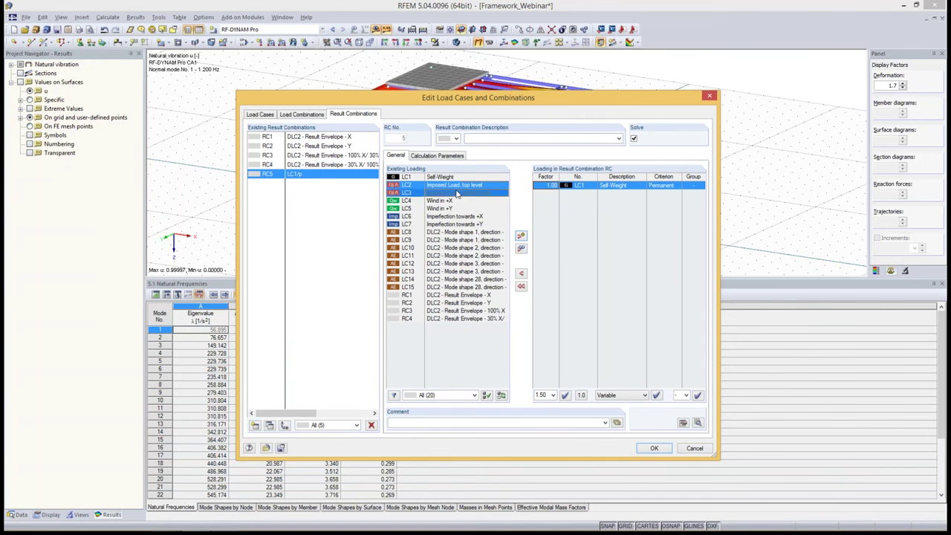
left_click(521, 236)
Set the factors of the imposed loads LC2 and LC3 in RC5 to 0.3
left_click(550, 193)
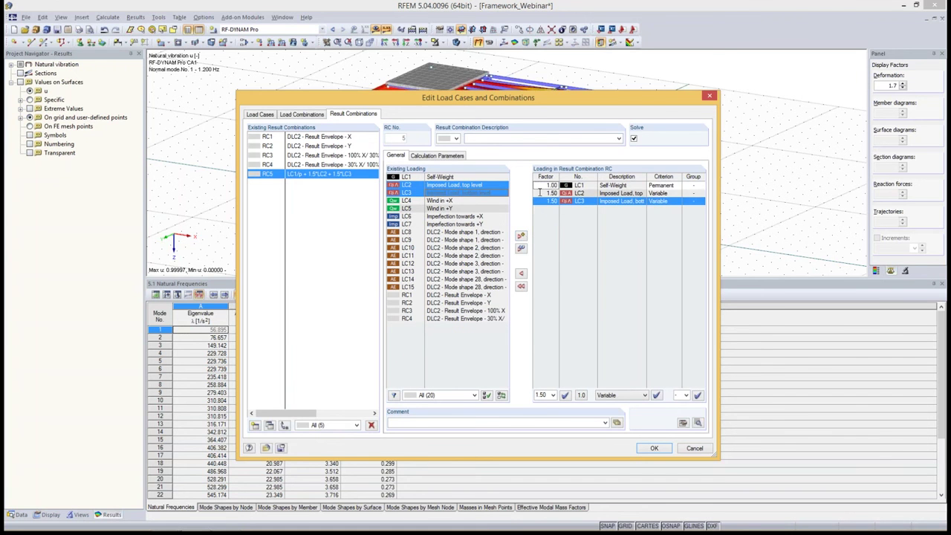
left_click(554, 193)
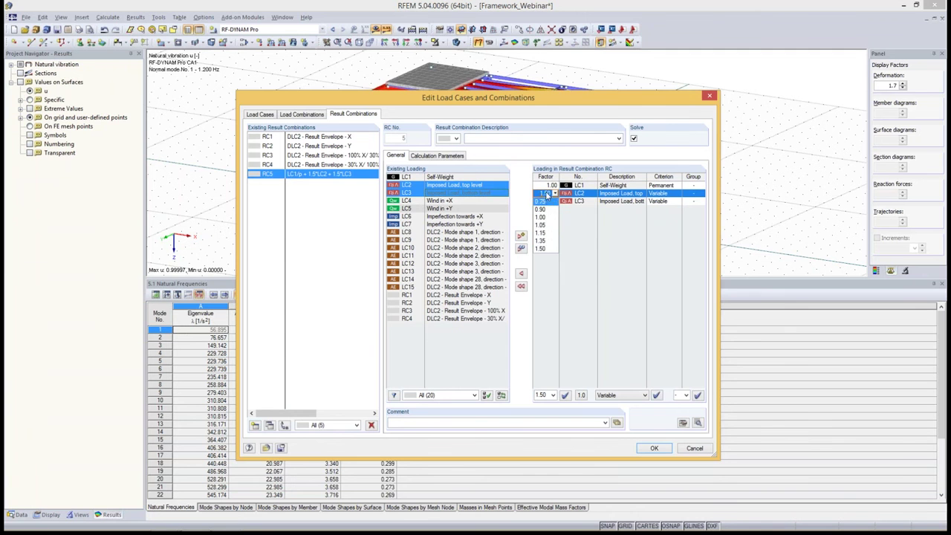
left_click(548, 195)
left_click(551, 397)
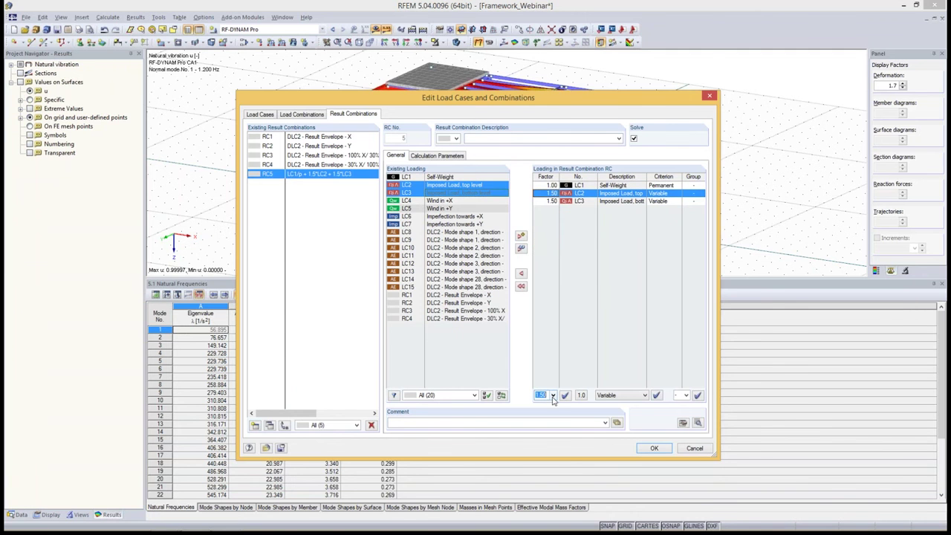
type("0.3")
left_click(566, 396)
left_click(549, 201)
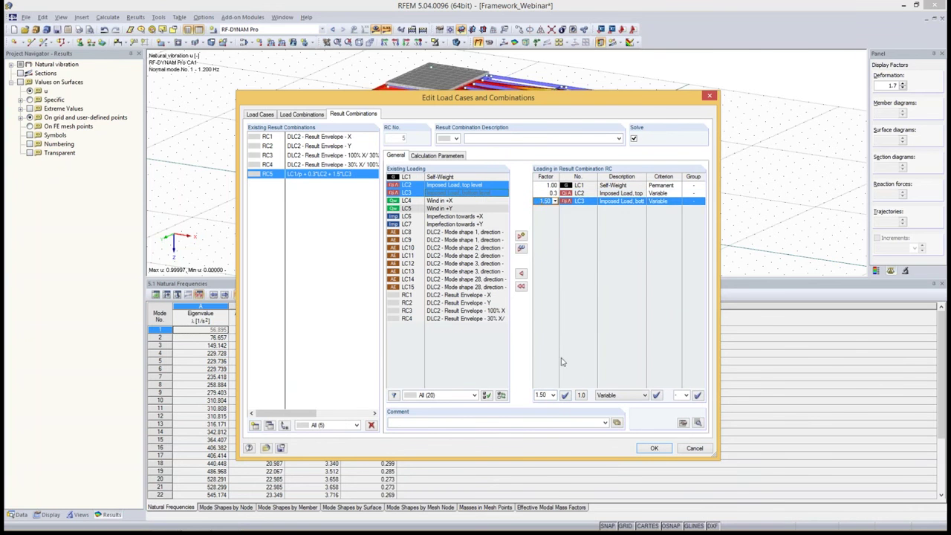
double_click(551, 396)
type("0.3")
left_click(566, 396)
Set the superposition criterion of LC2 and LC3 in RC5 to Permanent
left_click(662, 193)
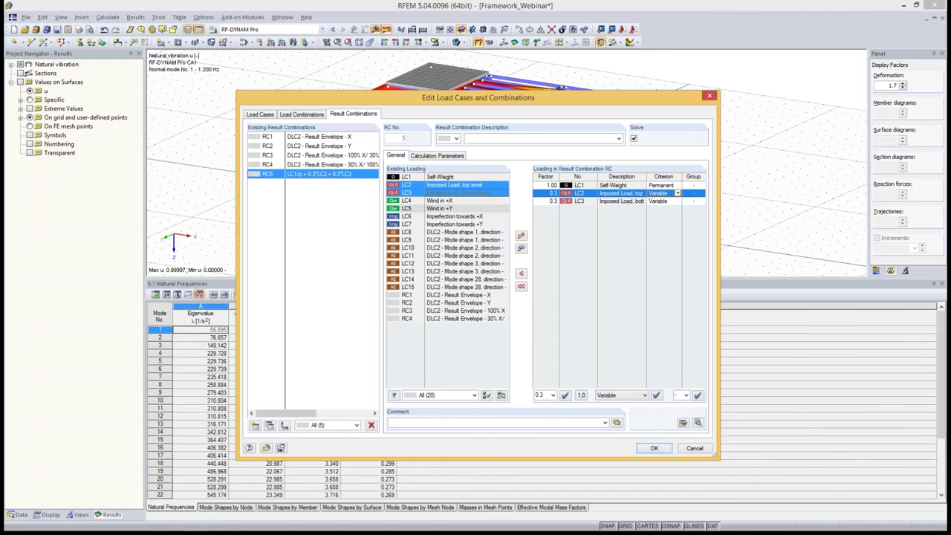
left_click(678, 193)
left_click(660, 202)
left_click(661, 201)
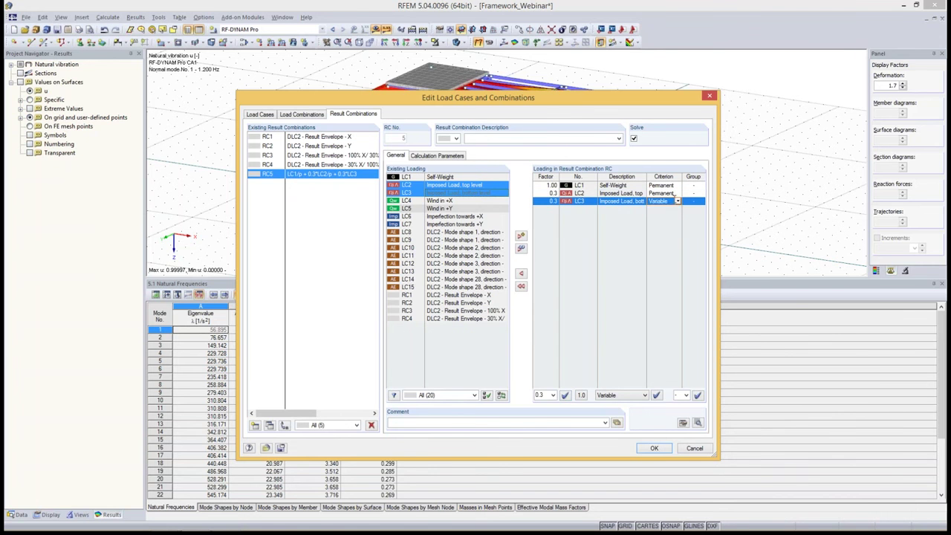
left_click(678, 202)
left_click(660, 209)
left_click(661, 194)
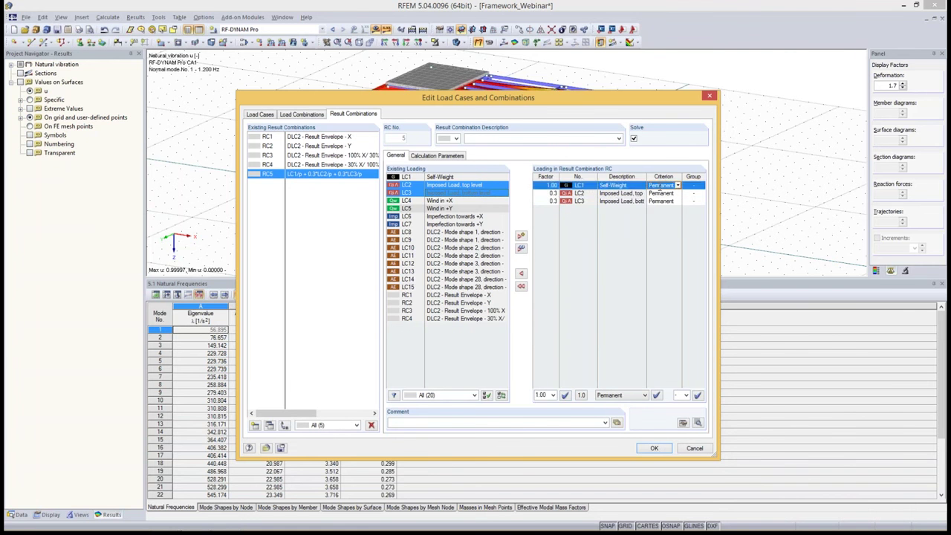
left_click(545, 185)
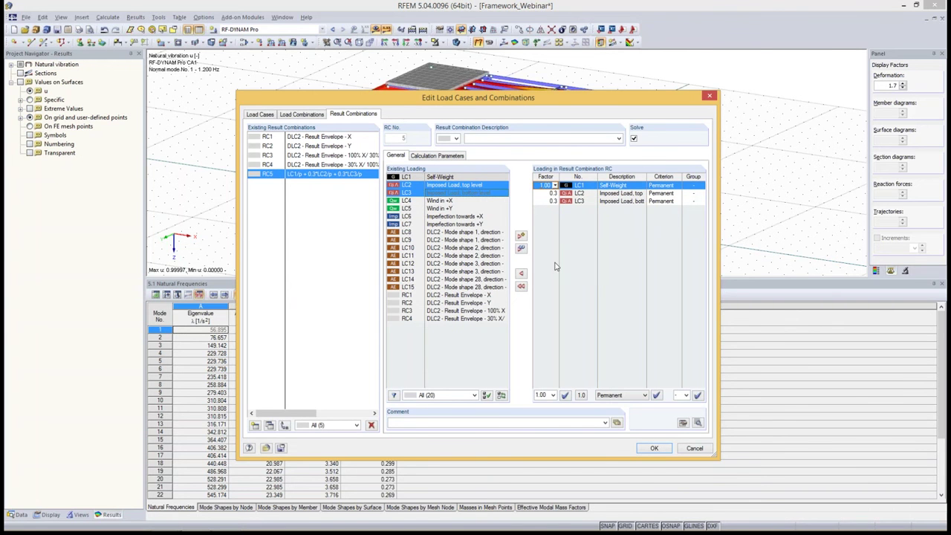
Add the directional combinations RC3 and RC4 to RC5 as alternatives in the common group 1
left_click(430, 312)
left_click(416, 318, "ctrl")
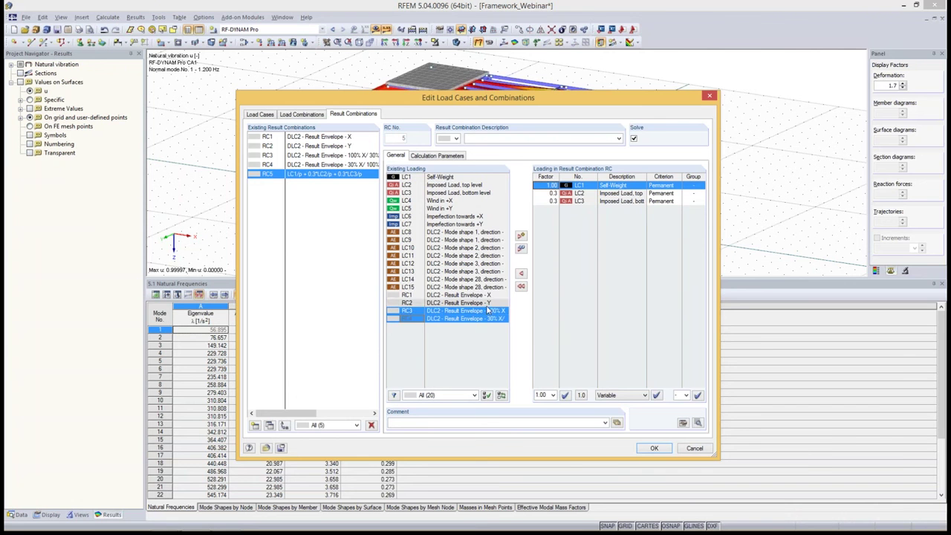
left_click(520, 248)
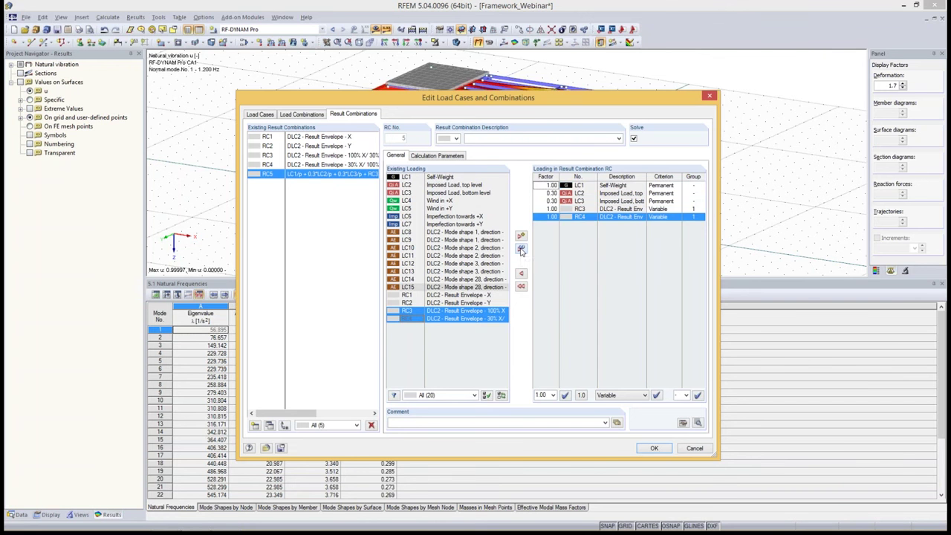
left_click(700, 214)
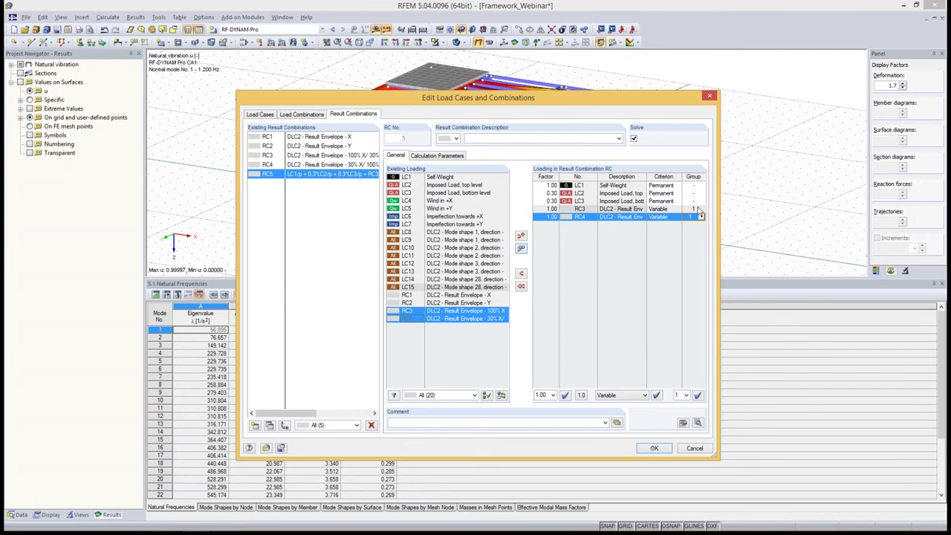
Set the criterion of both RC3 and RC4 within RC5 to Permanent
left_click(670, 209)
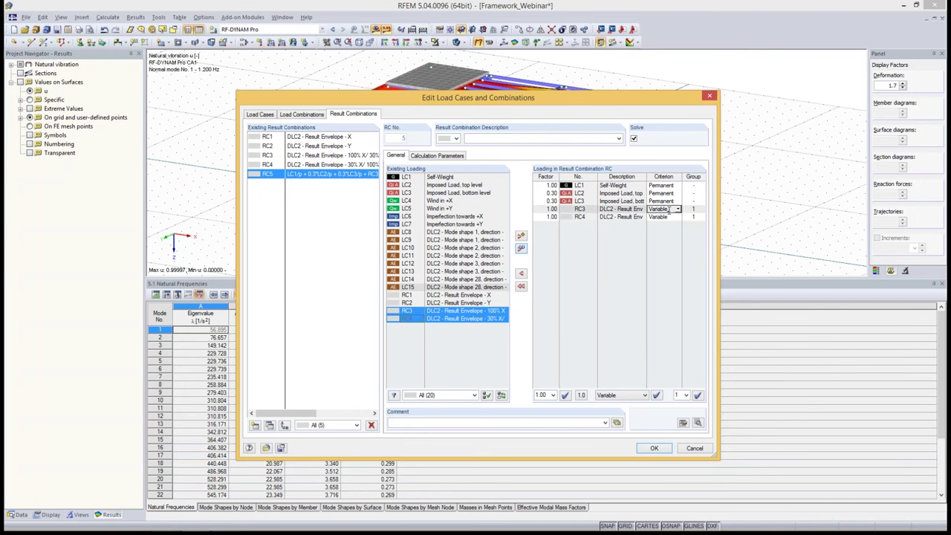
left_click(677, 209)
left_click(674, 216)
left_click(674, 216)
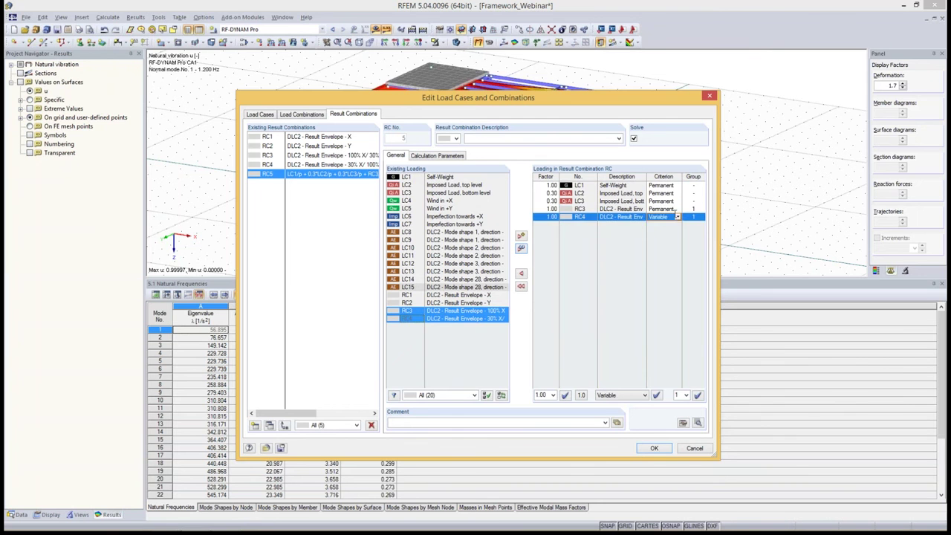
left_click(678, 217)
left_click(665, 225)
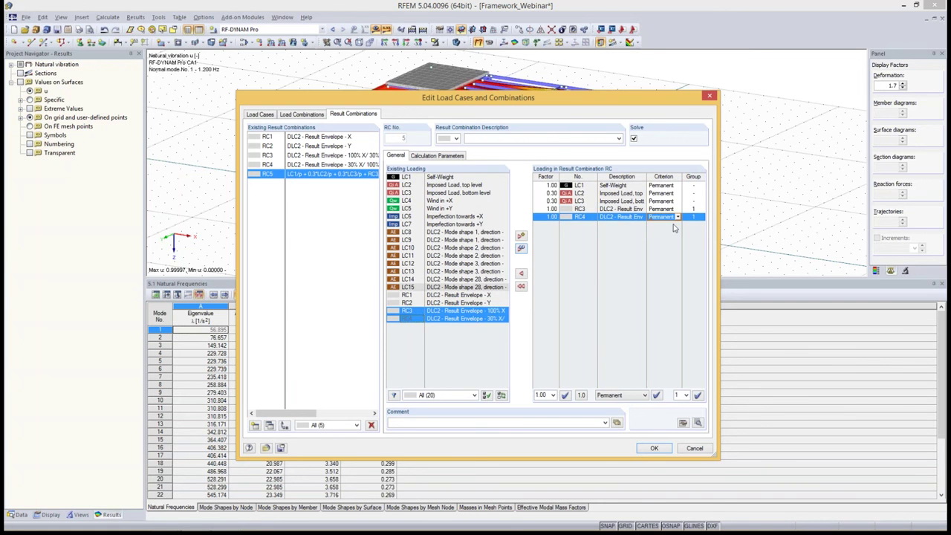
left_click(546, 217)
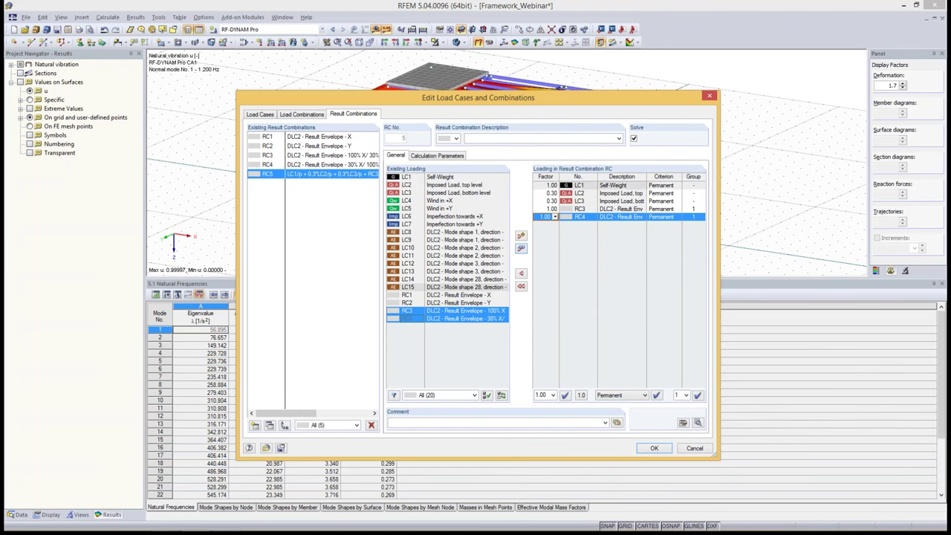
Describe RC5 as "Seismic Design Combination" and accept the load cases and combinations
left_click(515, 138)
type("S")
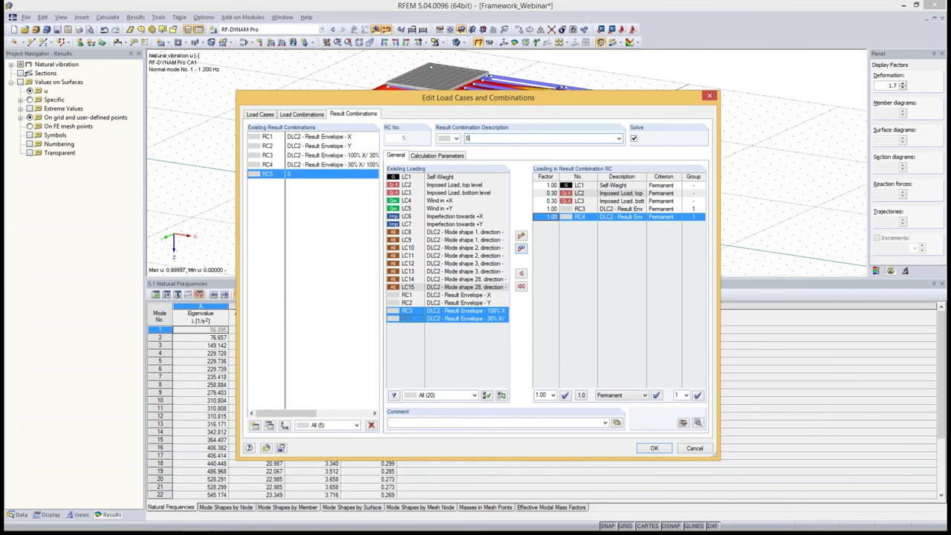
type("eismic Design Combination")
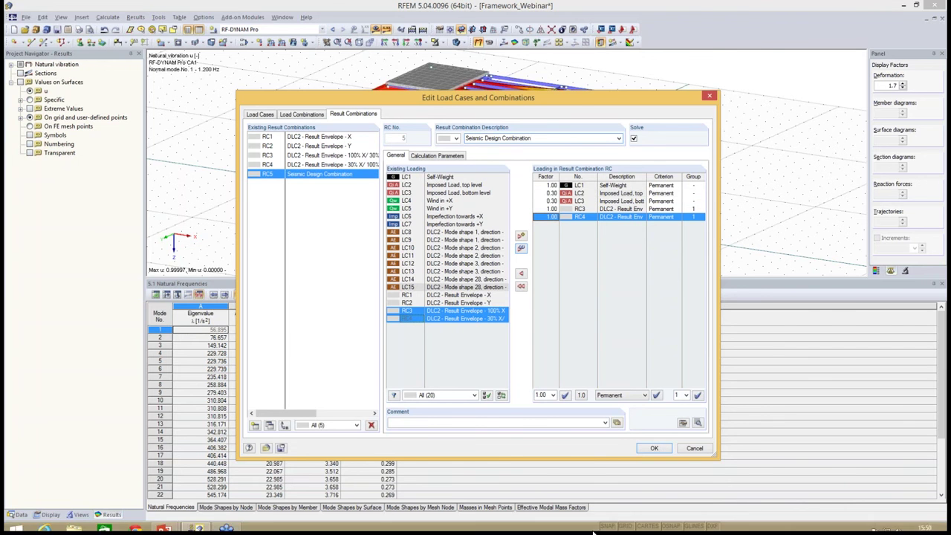
left_click(653, 449)
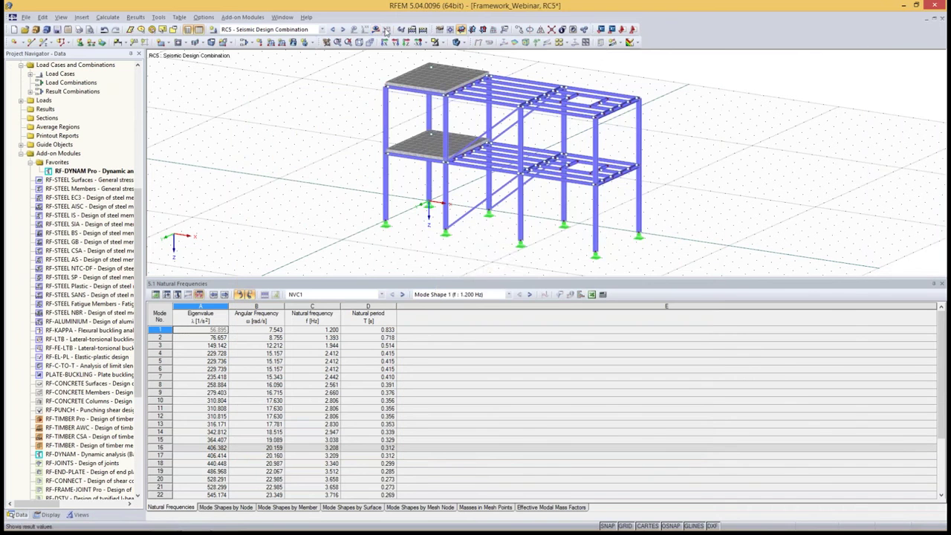
Calculate the RC5 results and display the global deformations u on the model without the solid member display
left_click(459, 284)
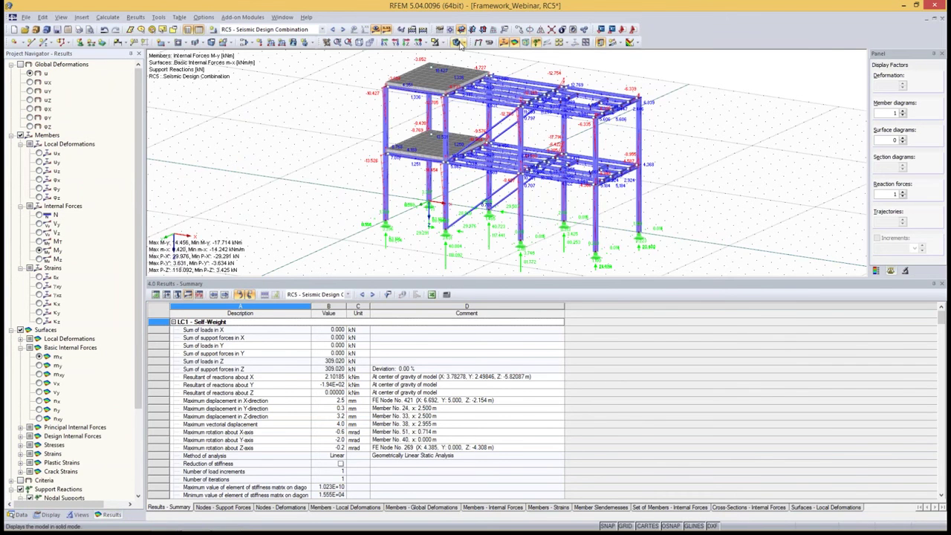
left_click(459, 43)
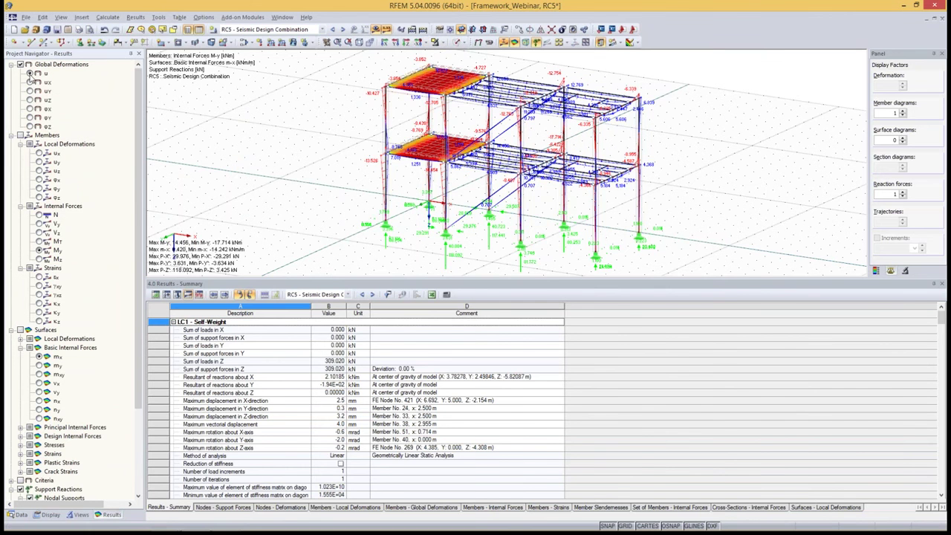
left_click(30, 74)
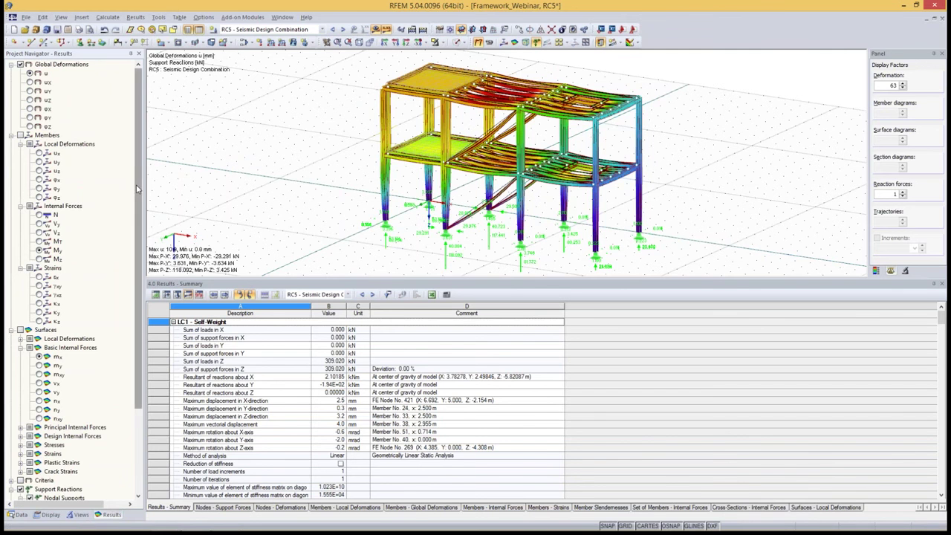
Restrict the displayed result combination values to the maximum values and show the colour scale of the global deformations
left_click_drag(136, 188, 137, 270)
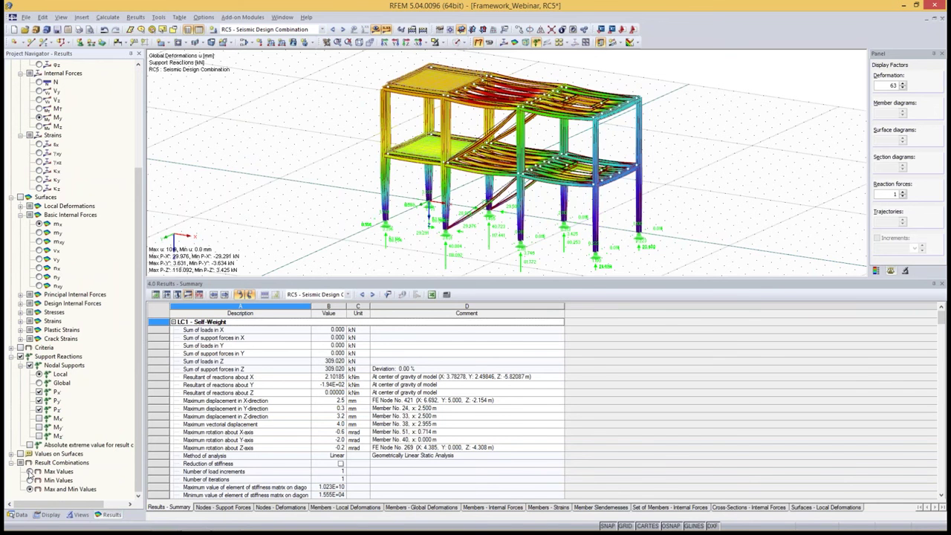
left_click(30, 472)
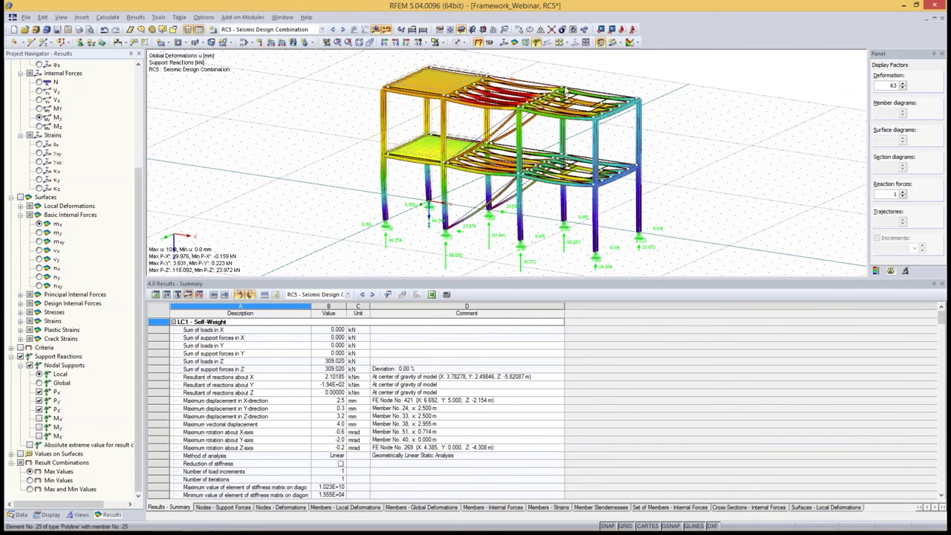
left_click(876, 272)
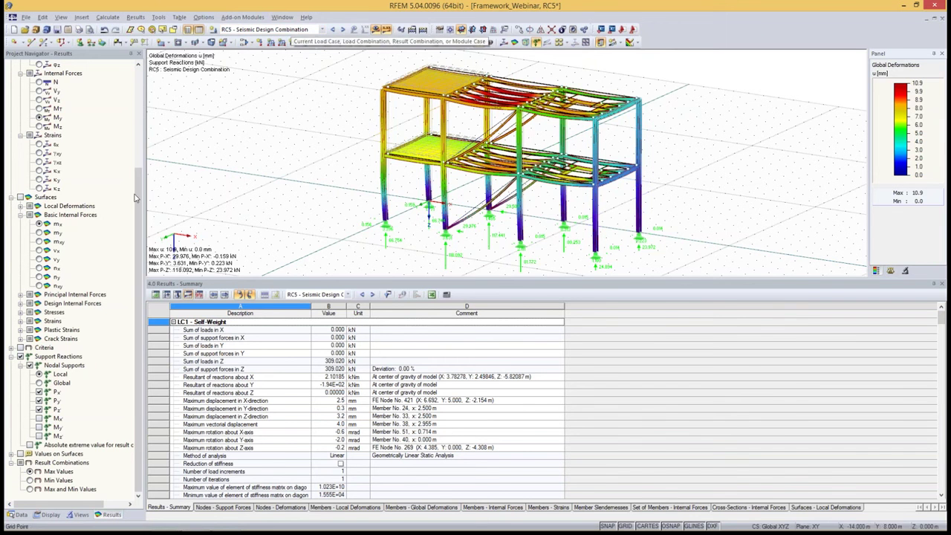
Open the general data of the Framework_Webinar model for editing
scroll(134, 194, "up", 5)
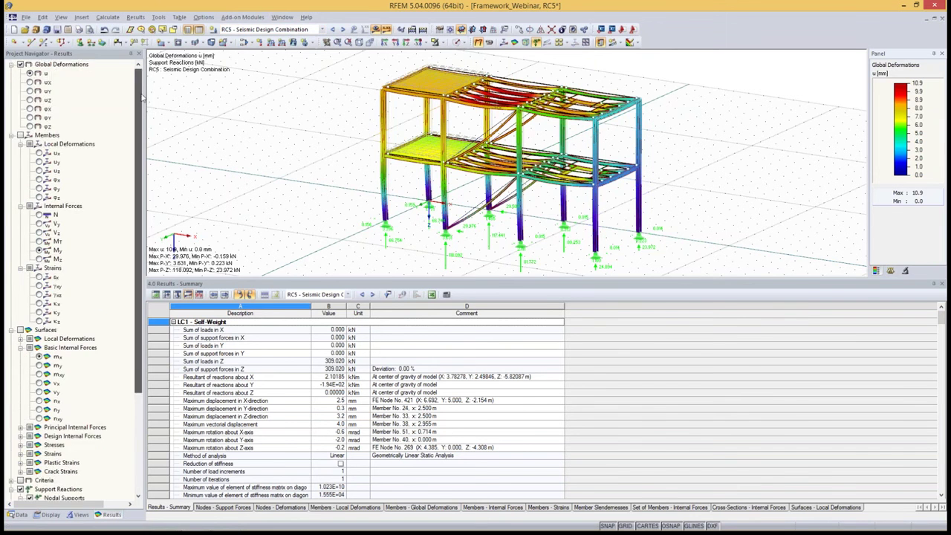
left_click(20, 515)
scroll(51, 99, "up", 10)
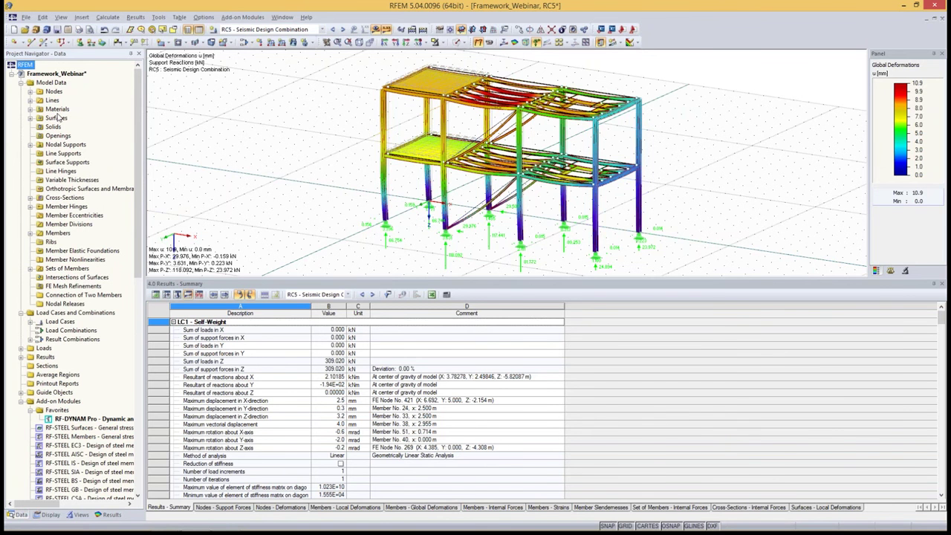
right_click(67, 75)
left_click(87, 80)
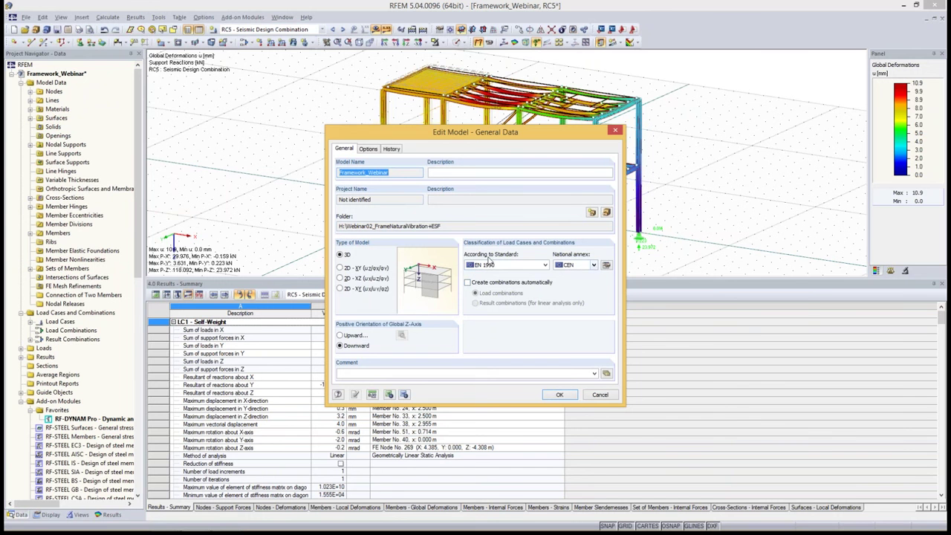
Examine the standards and national annexes available for classifying load cases and combinations, and leave the general data without changes
left_click(529, 265)
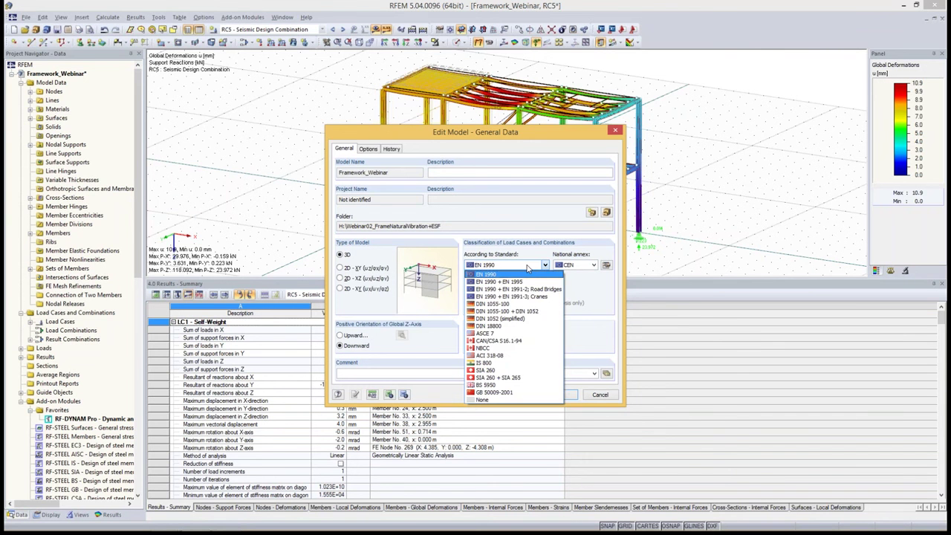
left_click(528, 266)
left_click(579, 266)
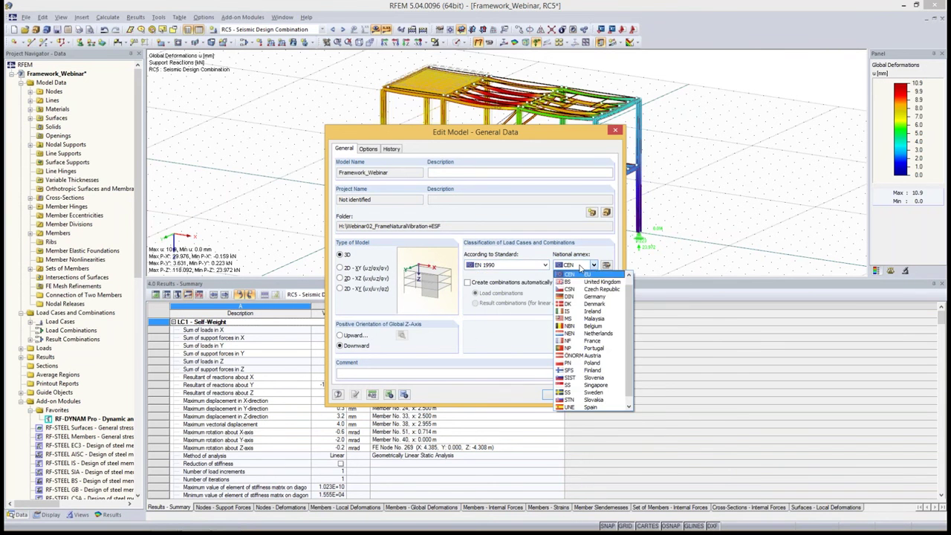
left_click(581, 267)
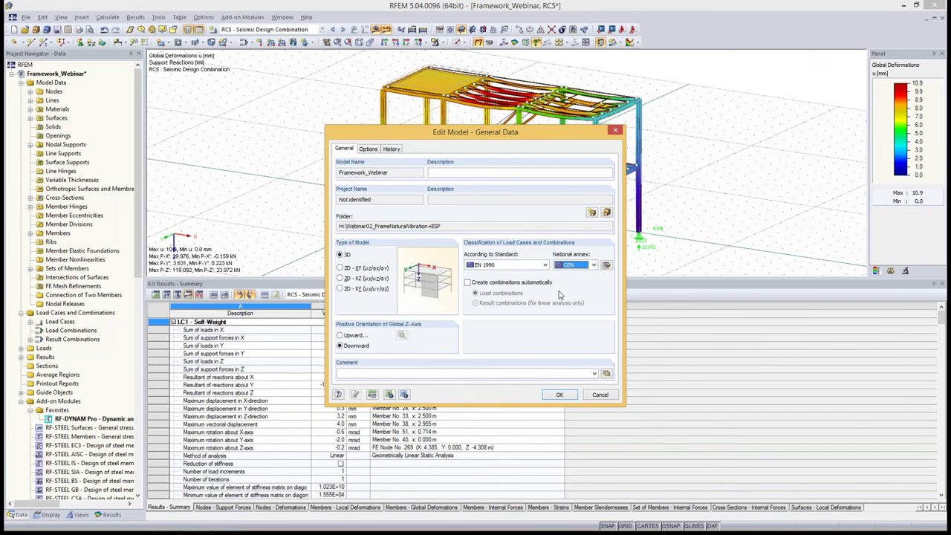
left_click(599, 394)
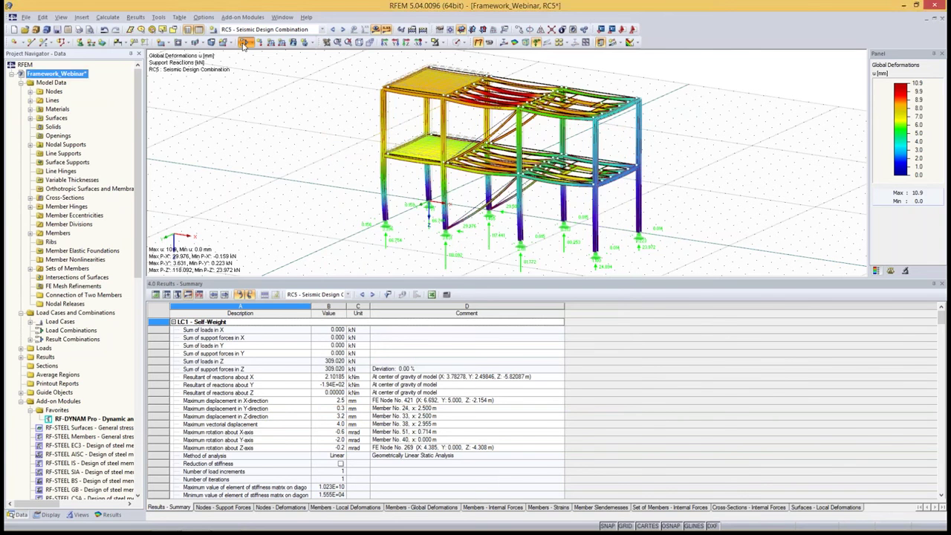
Open the load cases and combinations and inspect the seismic design combination among the result combinations
left_click(244, 45)
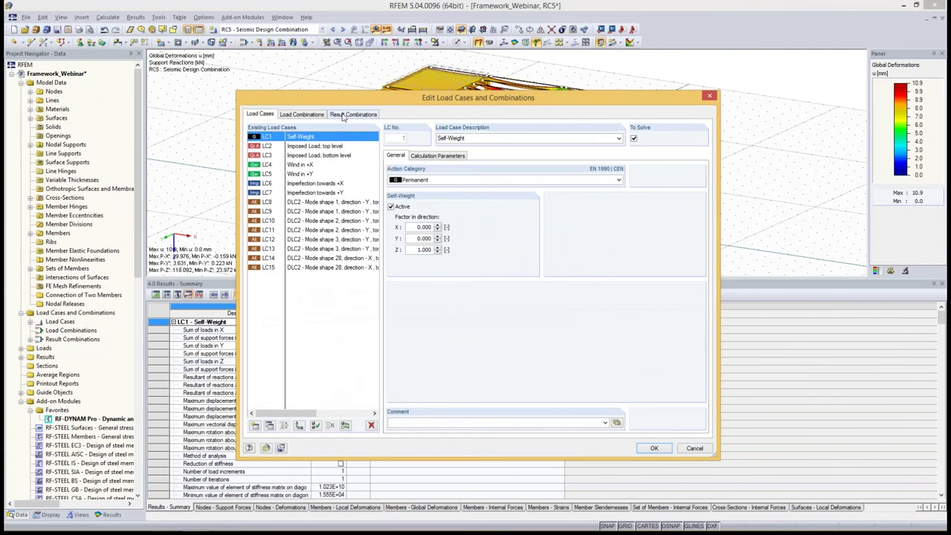
left_click(351, 113)
left_click(317, 175)
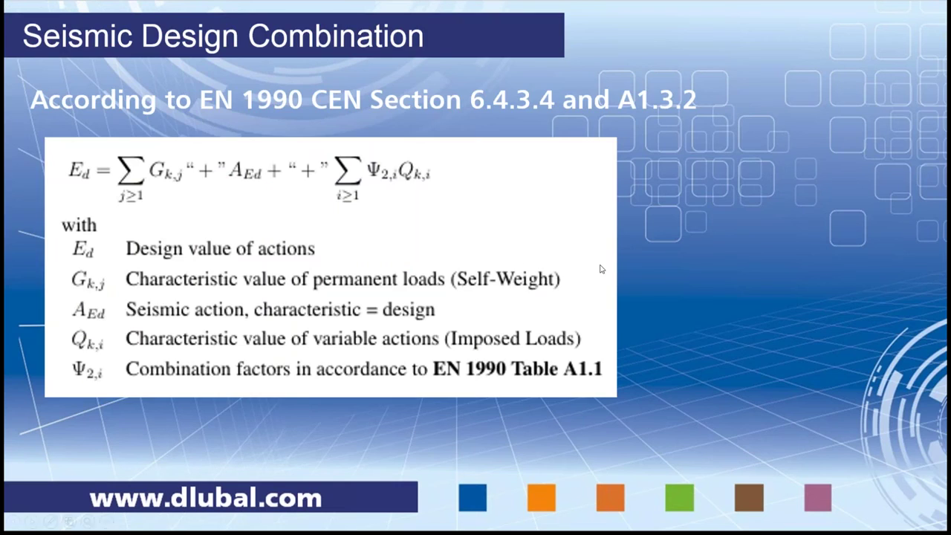
left_click(602, 269)
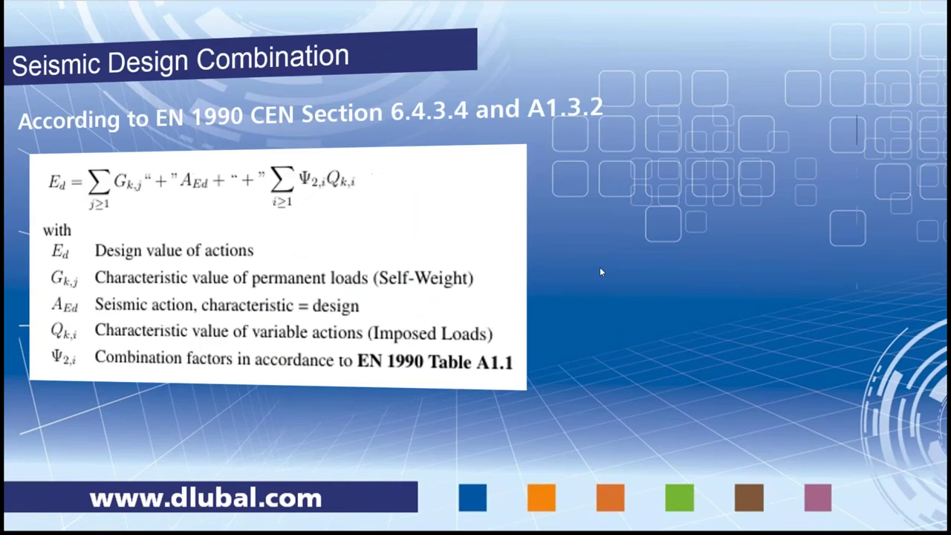